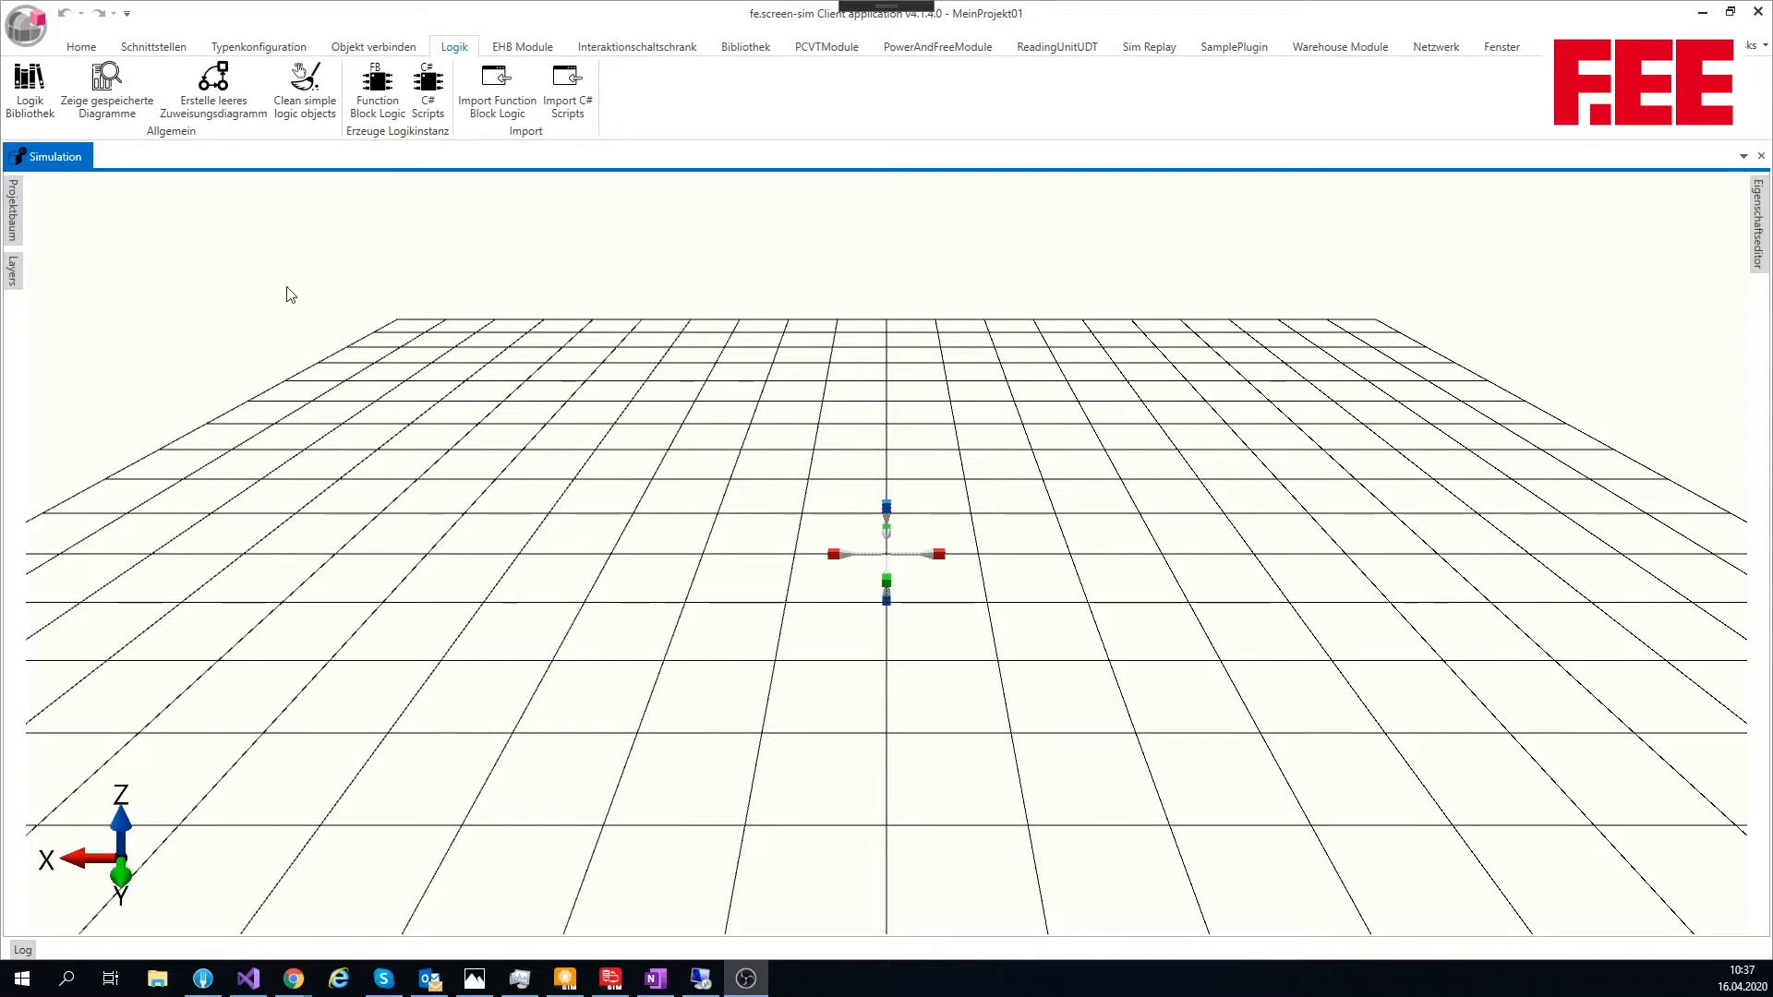
# Step: Open the logic library and create a function block logic named FB01
pyautogui.click(29, 83)
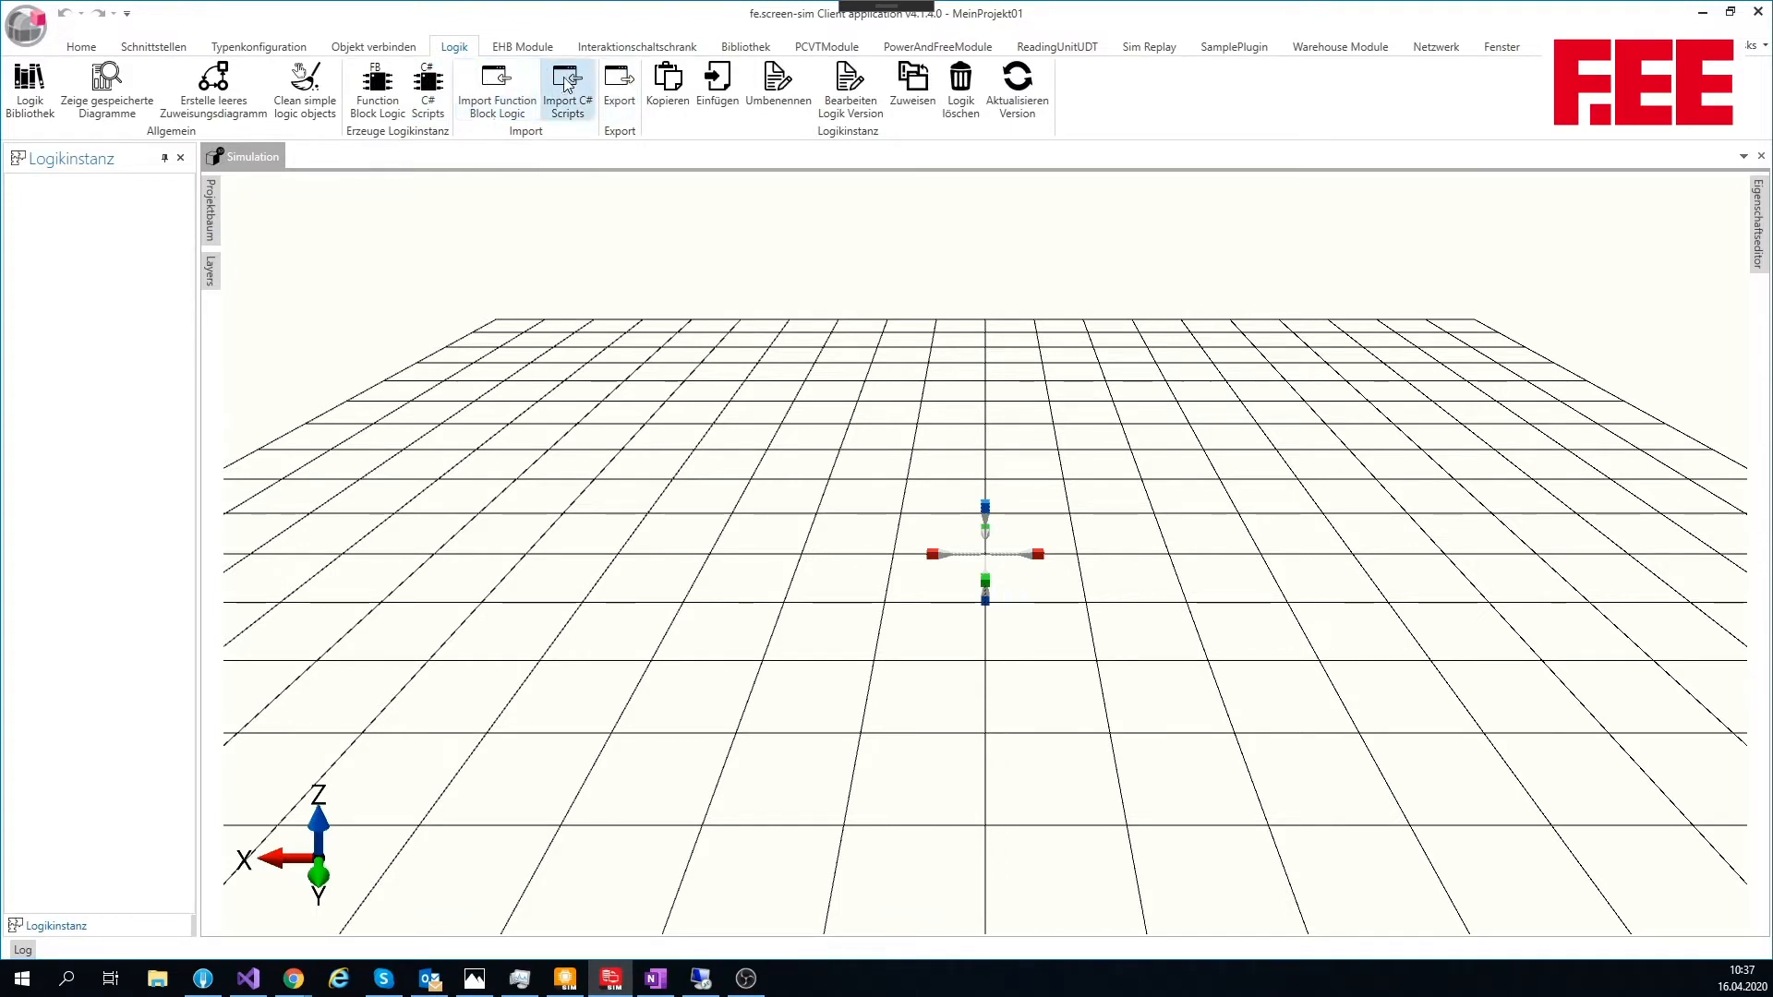
pyautogui.click(386, 85)
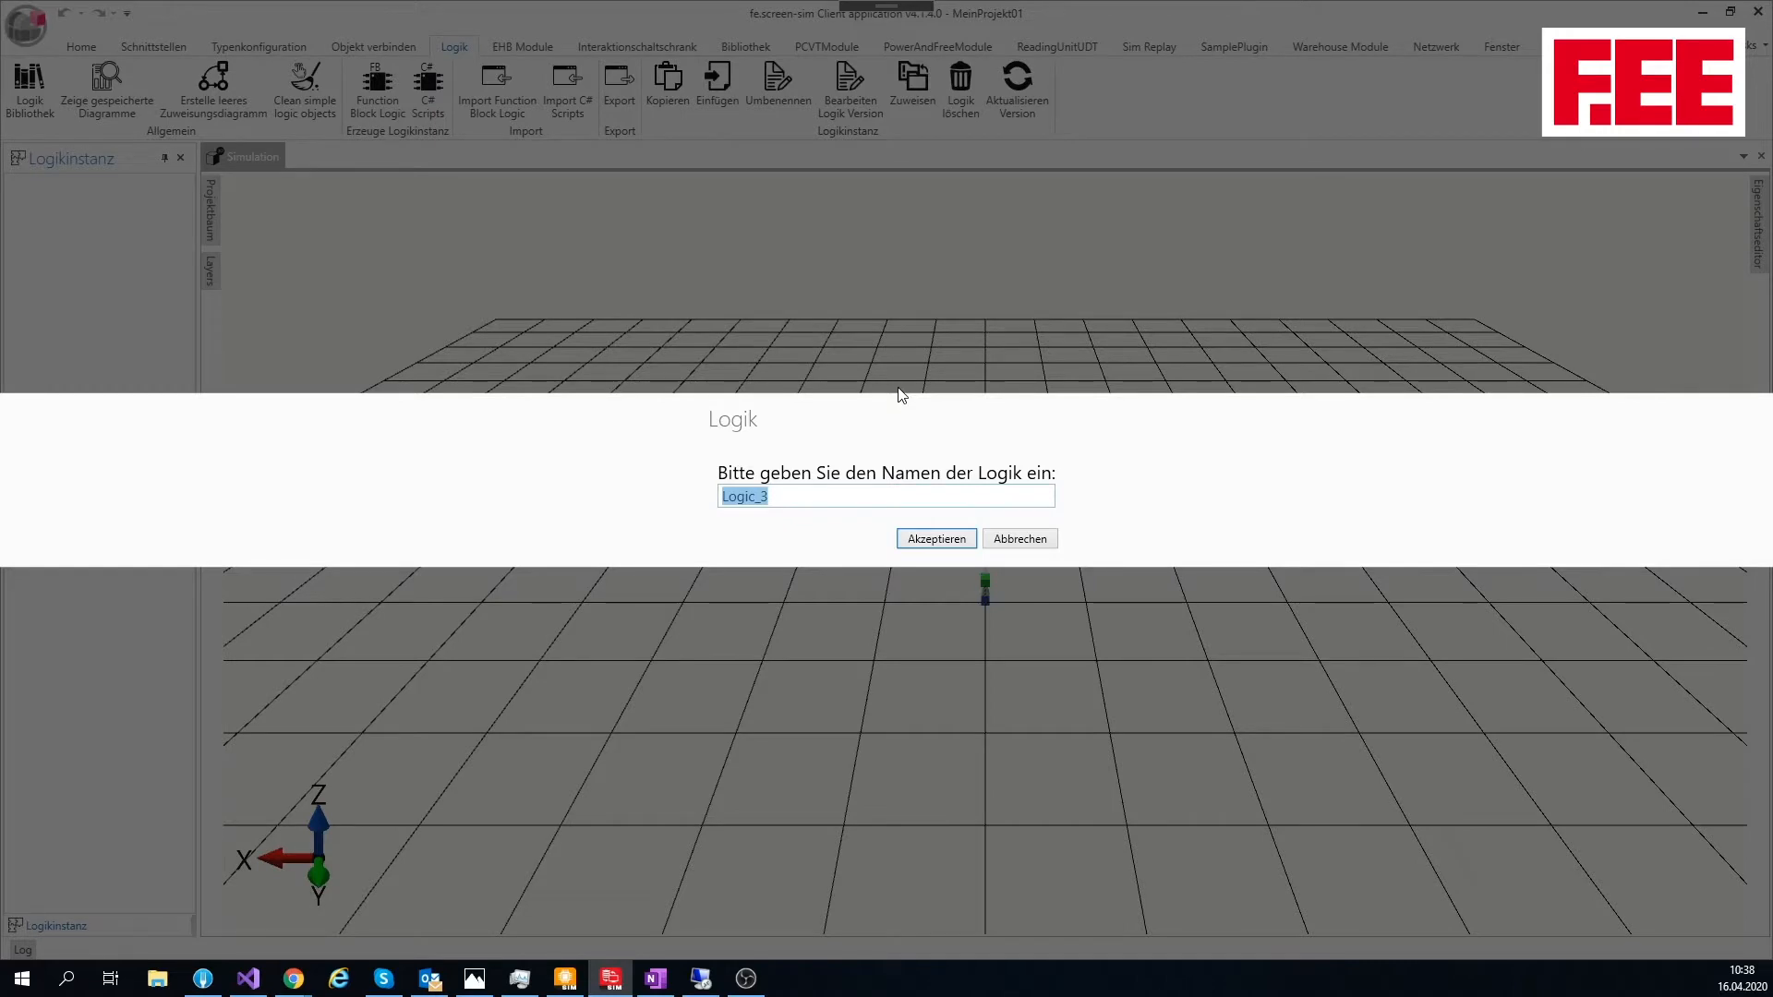
pyautogui.write('FB01')
pyautogui.click(929, 540)
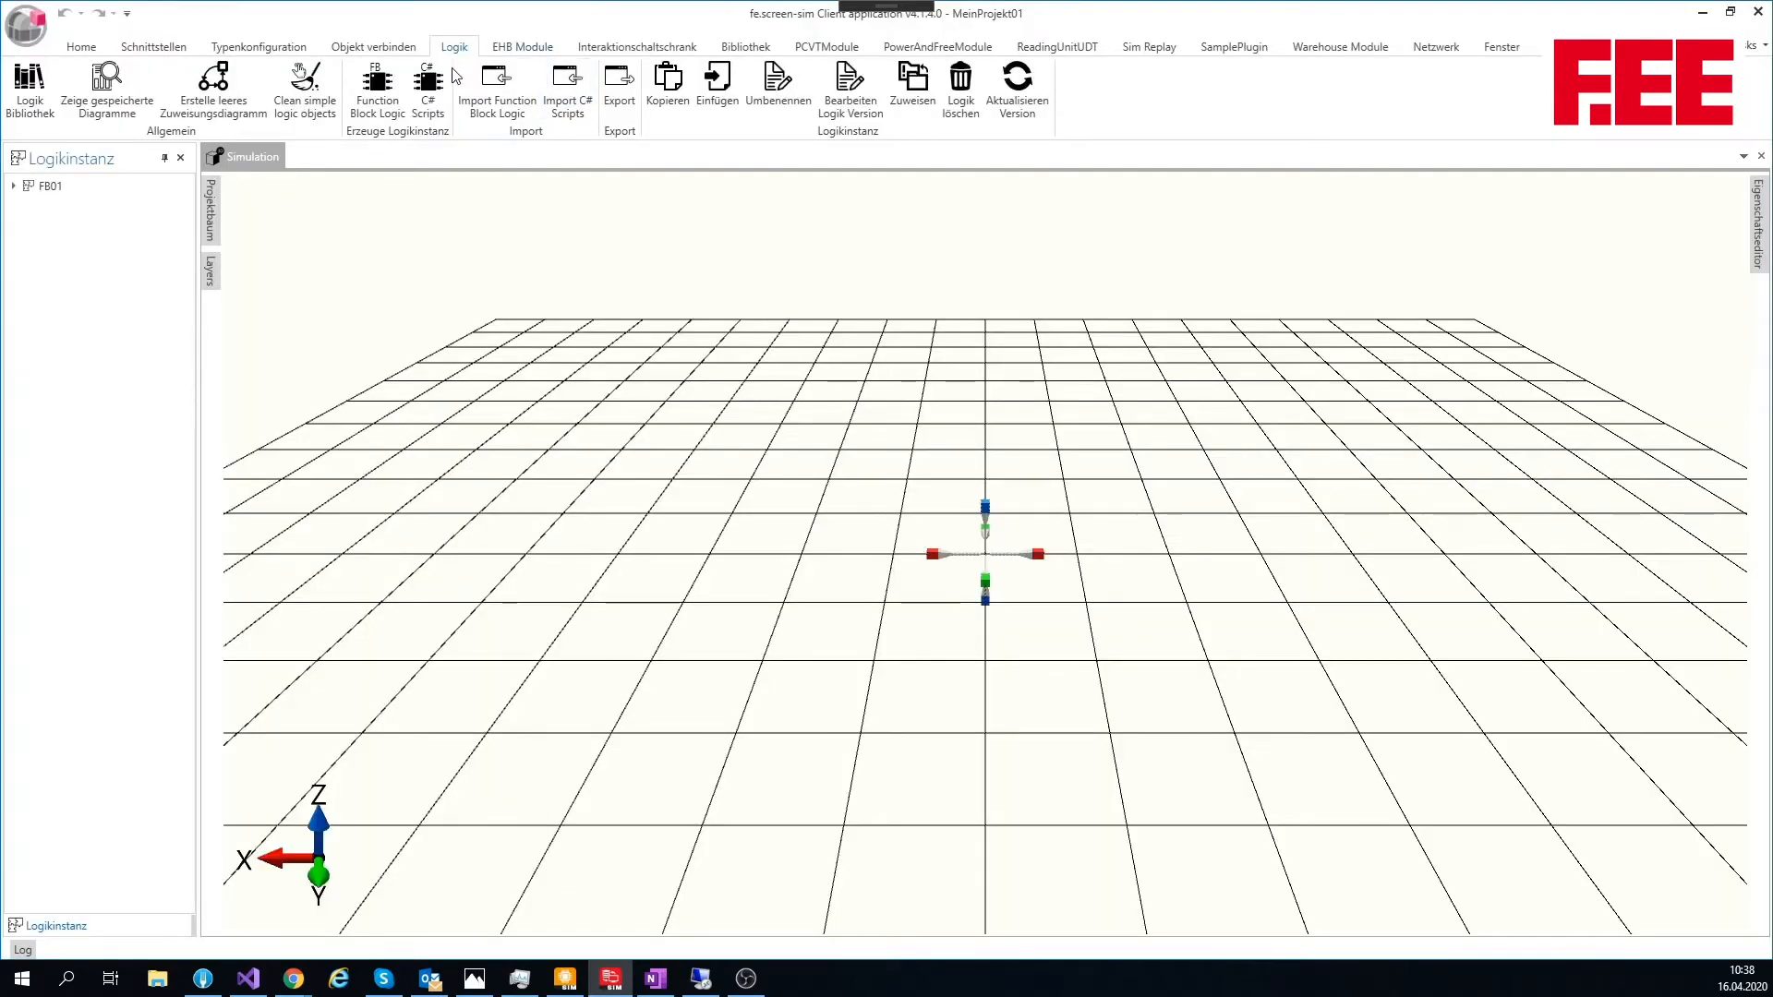
# Step: Create a C# script logic named C01
pyautogui.click(428, 85)
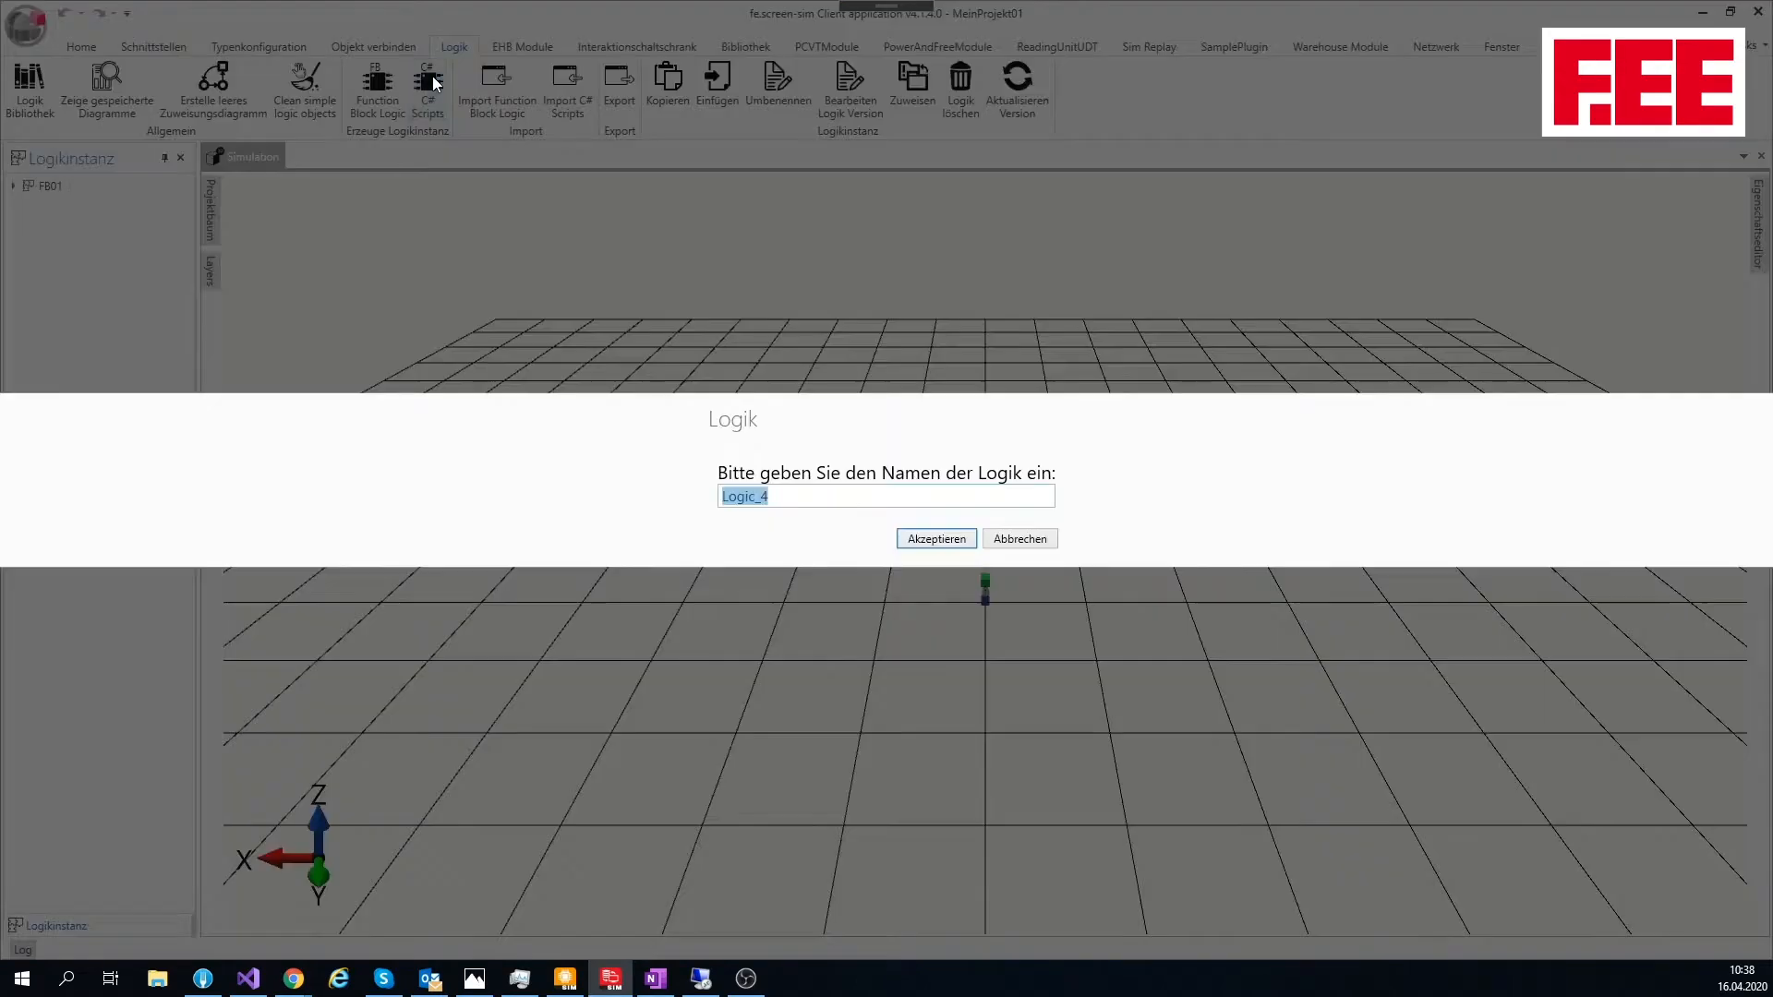
pyautogui.write('C01')
pyautogui.press('Return')
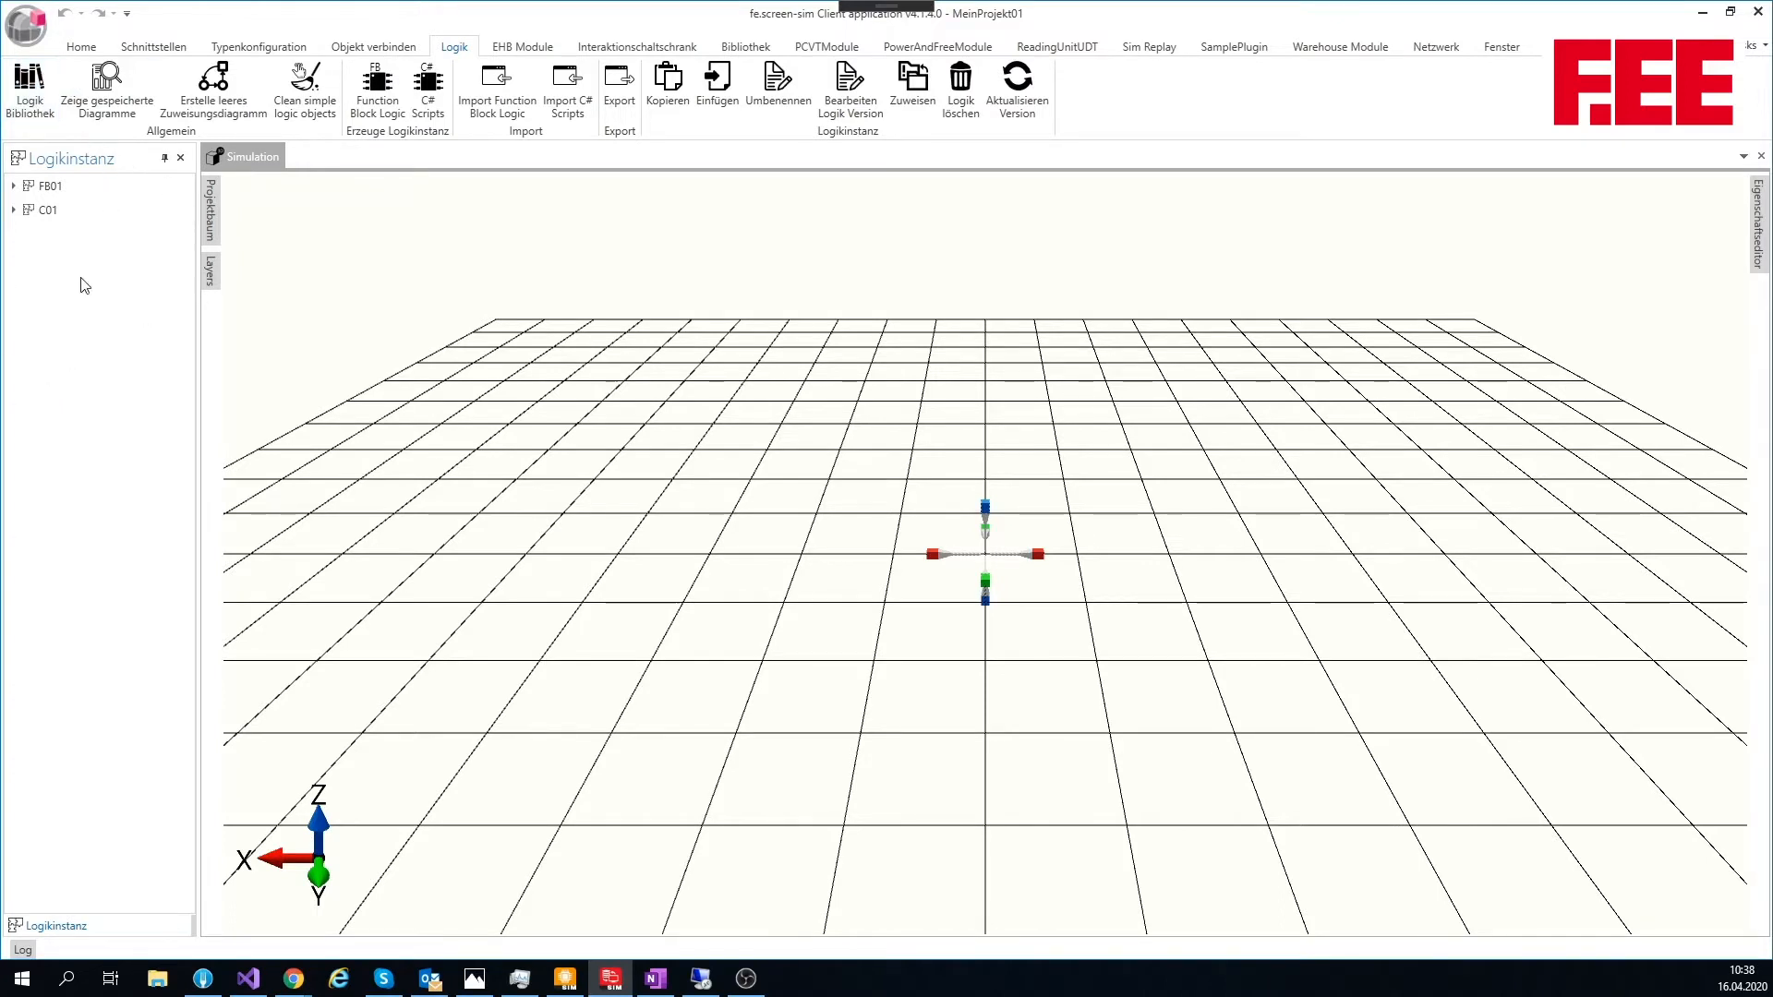
# Step: Expand the FB01 and C01 logic instances and open FB01 version 1.0.0 for editing
pyautogui.click(14, 186)
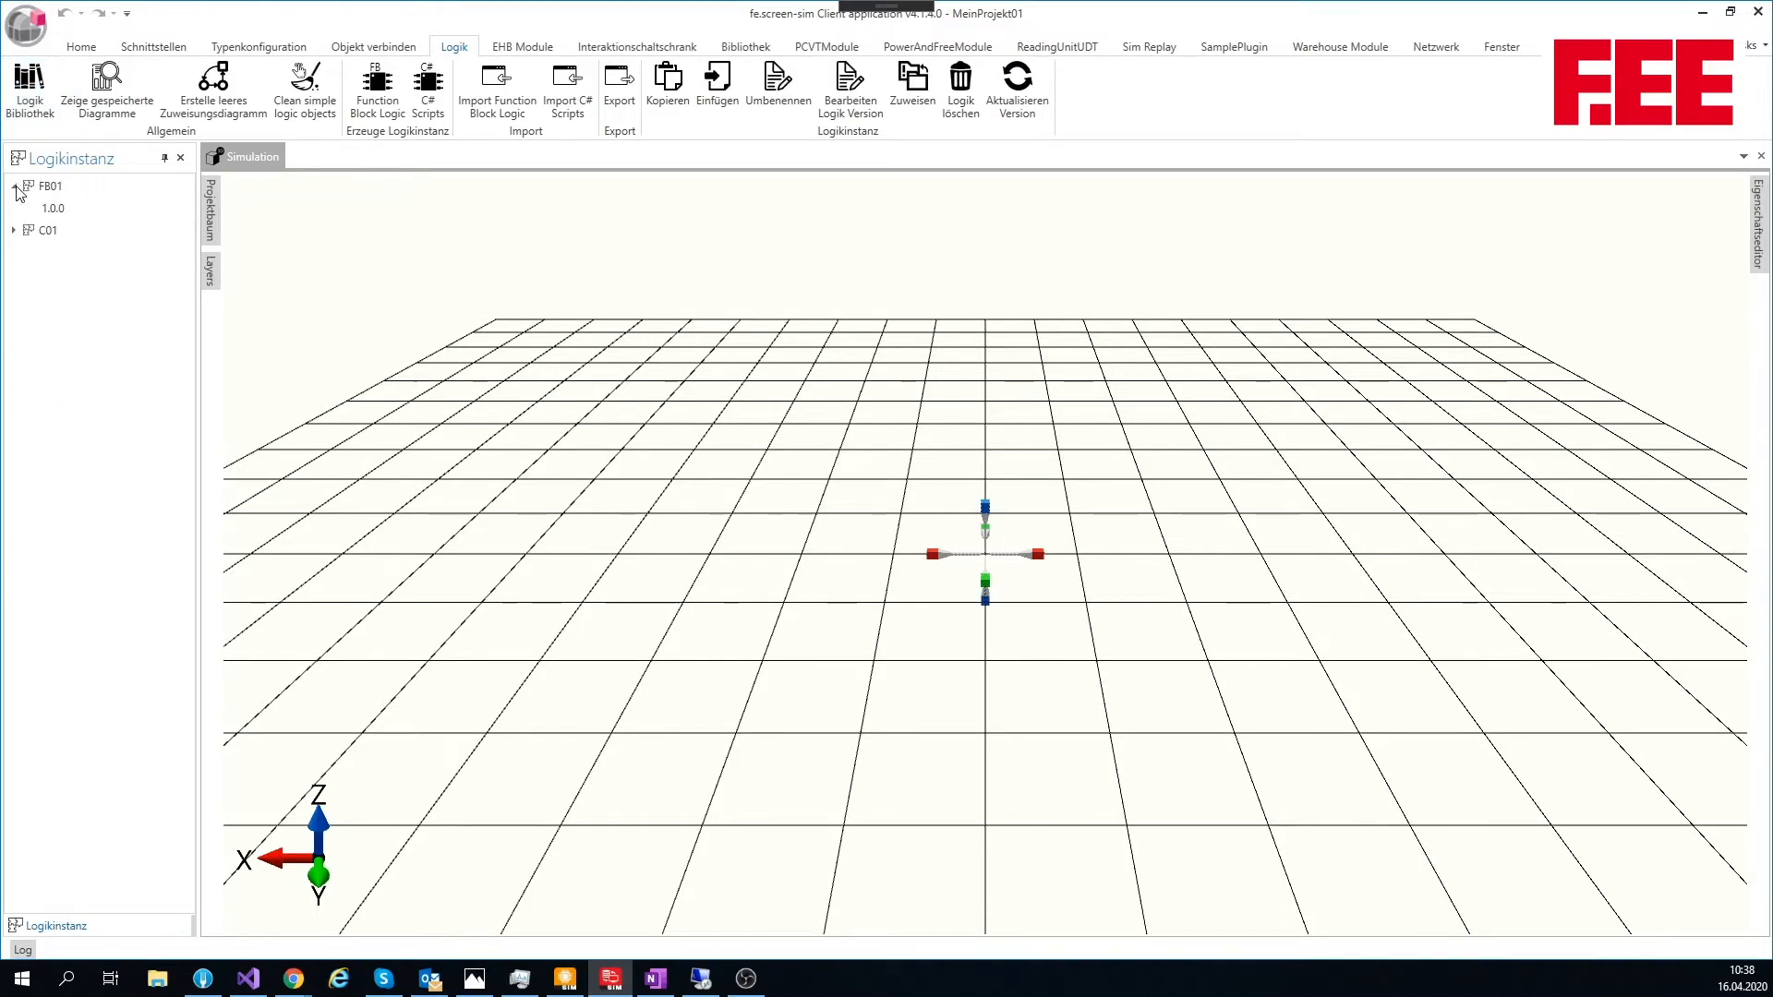
pyautogui.click(15, 231)
pyautogui.click(69, 215)
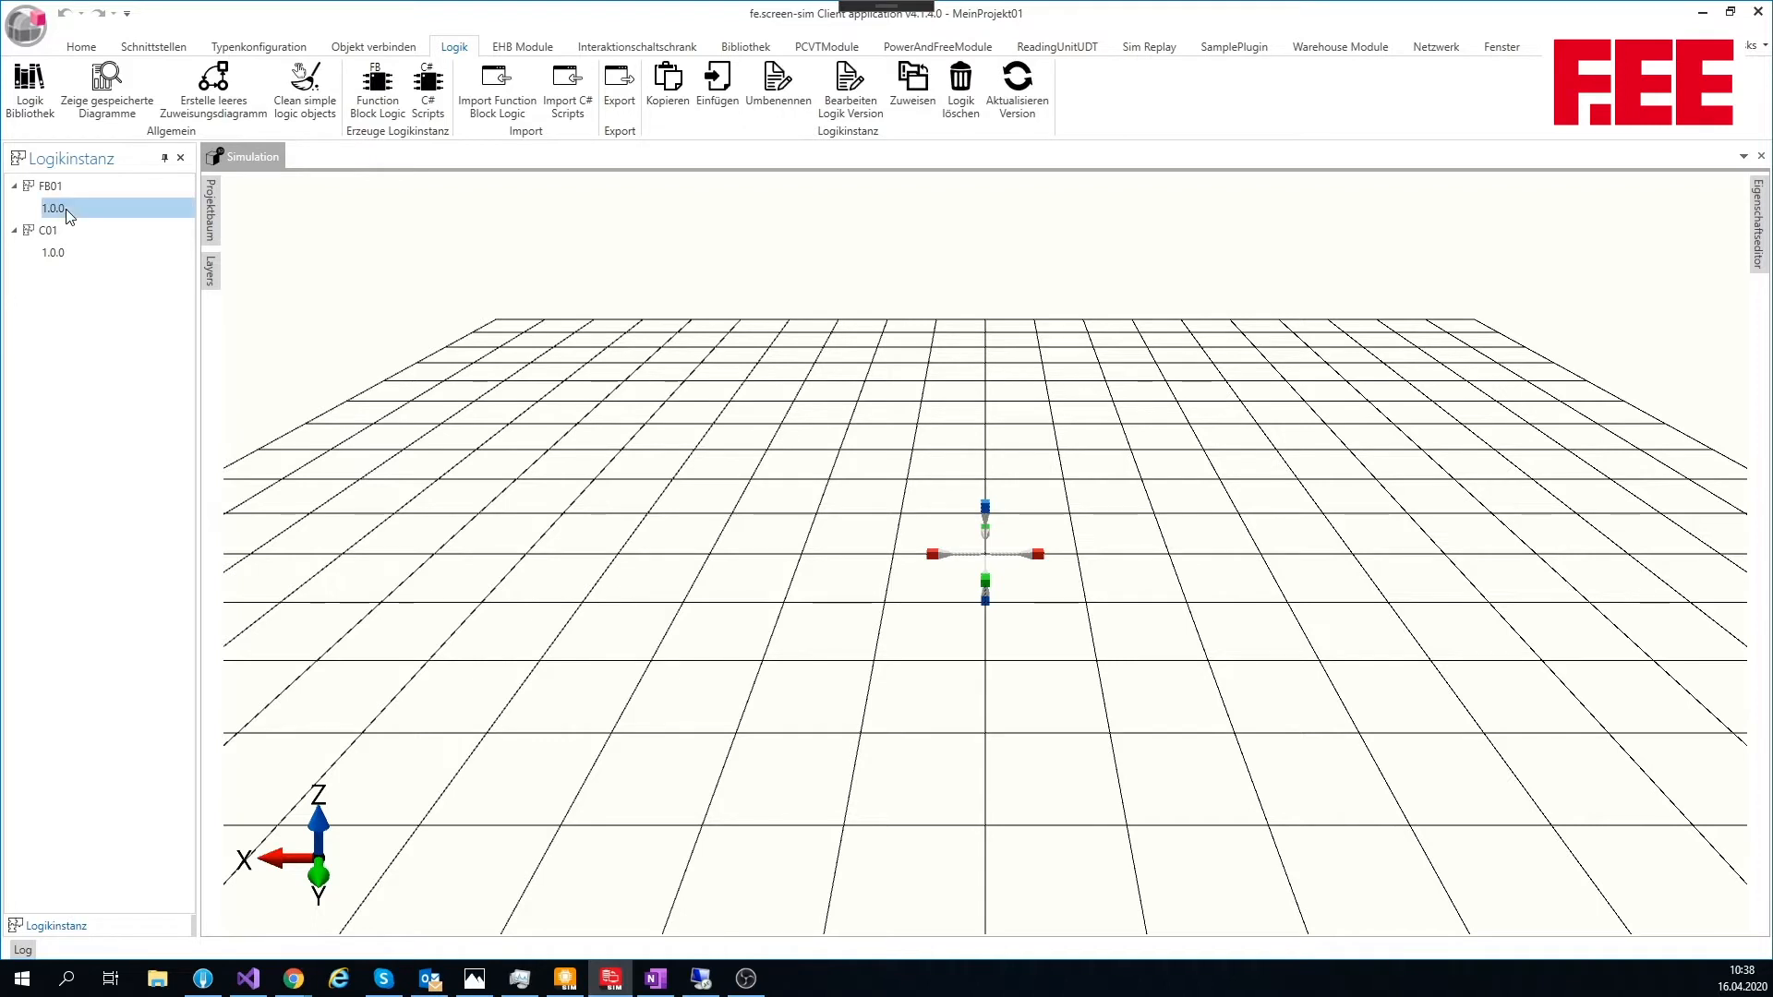
pyautogui.doubleClick(67, 216)
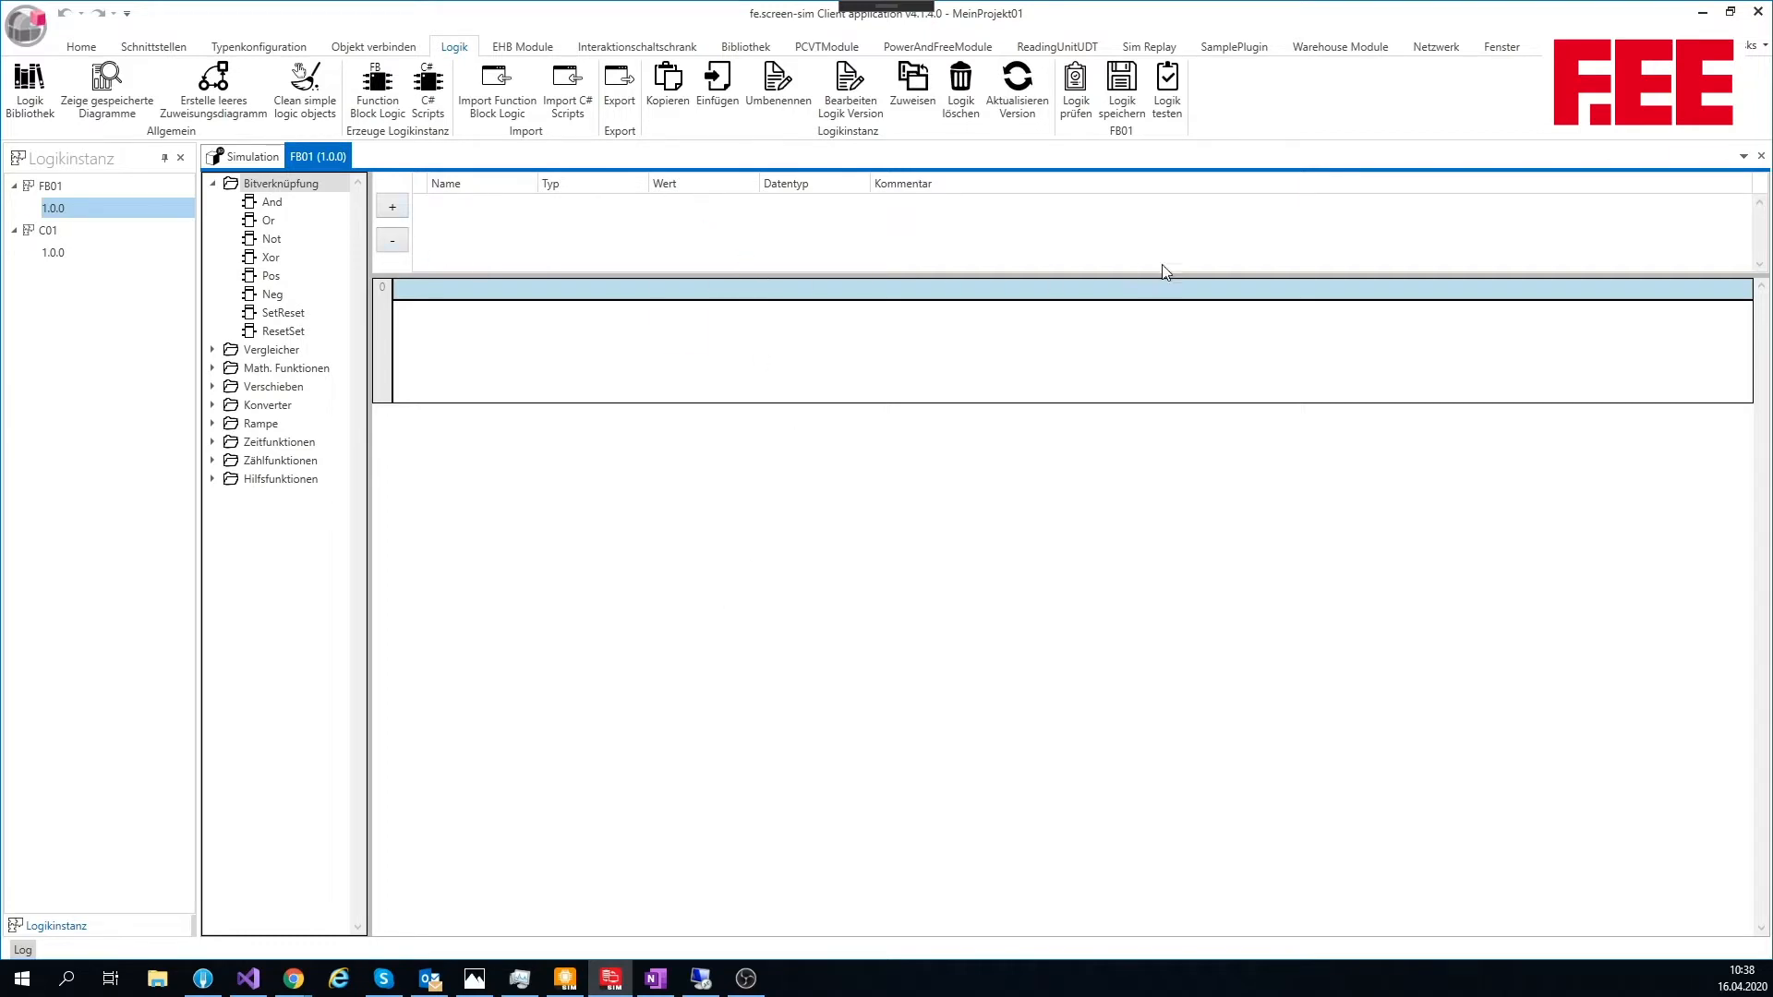
# Step: Add three variables to FB01 and name them In01, In02 and Out01
pyautogui.click(394, 211)
pyautogui.click(394, 211)
pyautogui.click(397, 212)
pyautogui.click(452, 204)
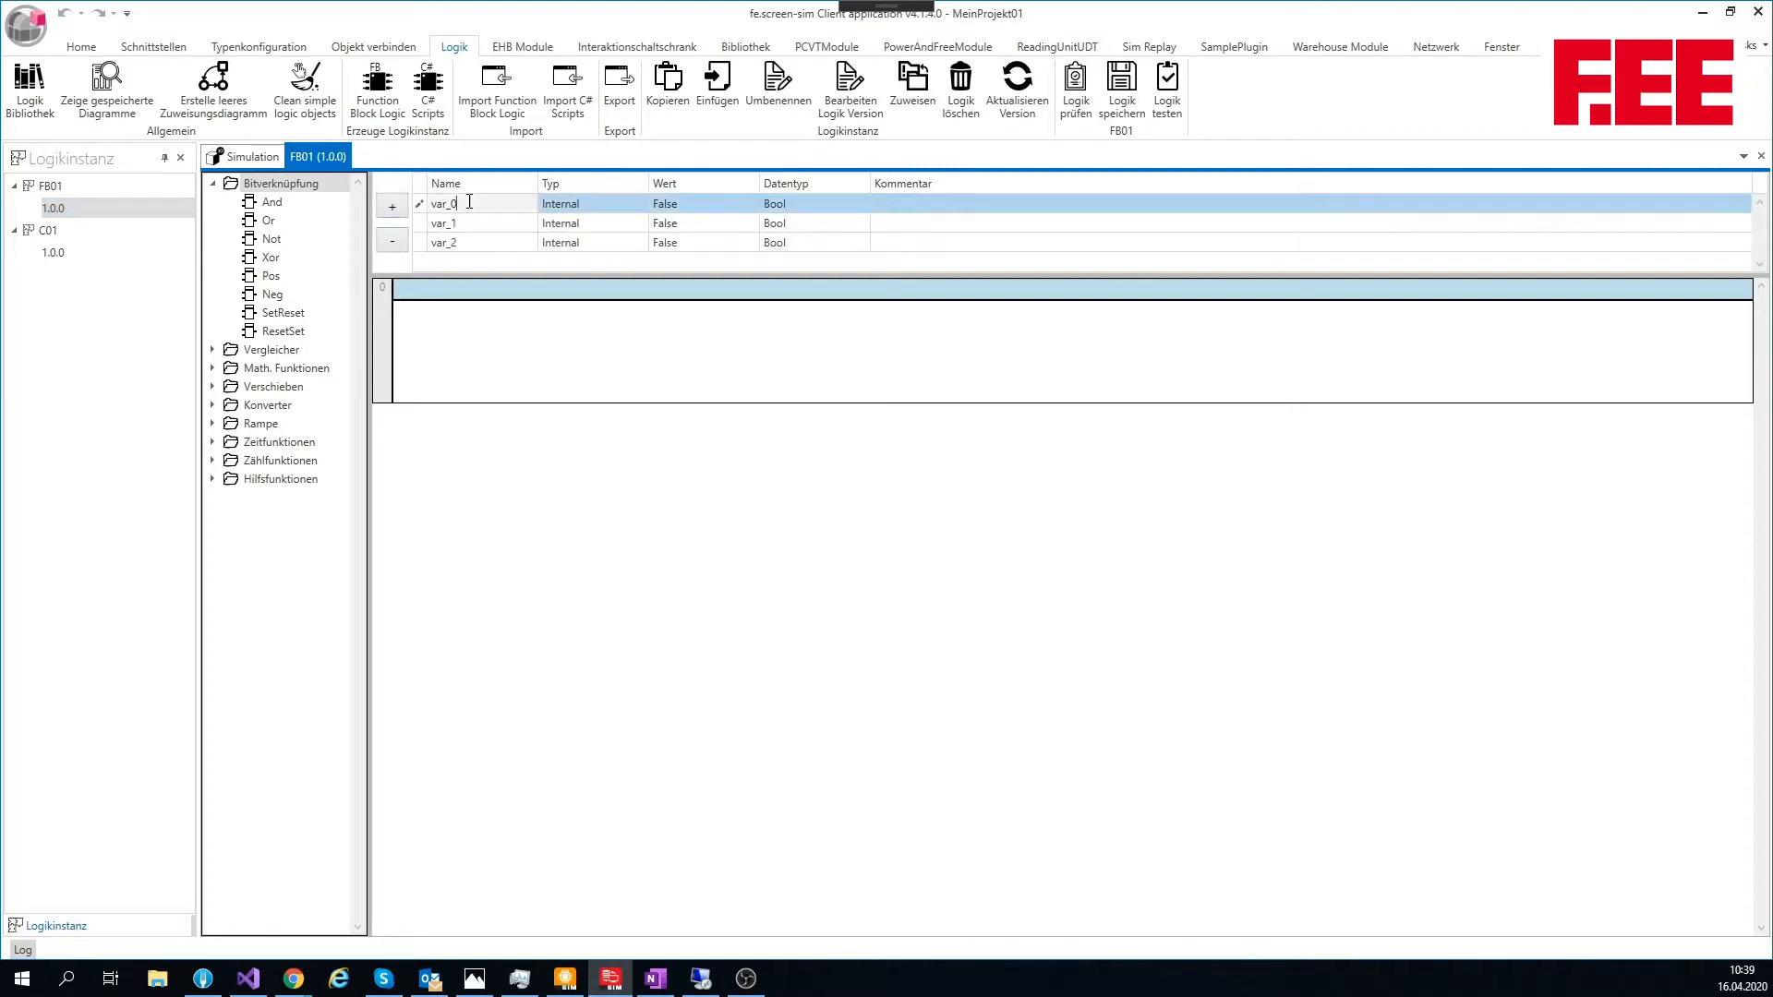
pyautogui.click(453, 204)
pyautogui.write('In01')
pyautogui.press('Return')
pyautogui.write('In02')
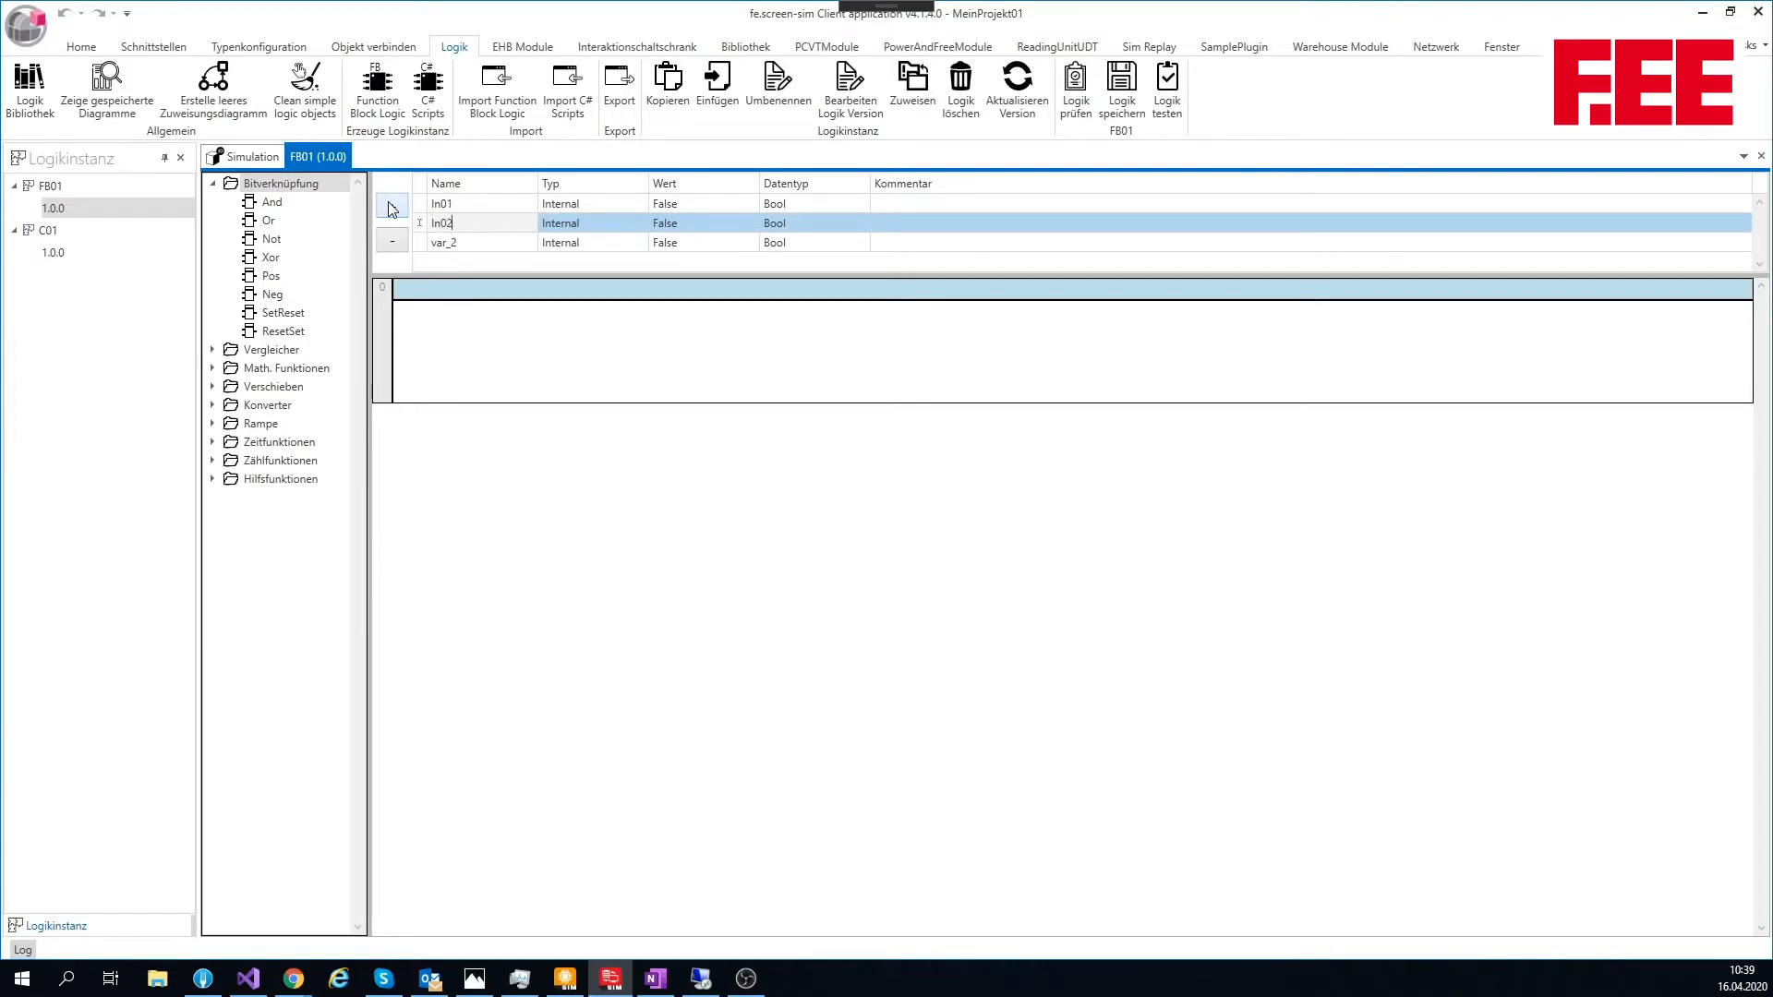
pyautogui.press('Return')
pyautogui.write('Out01')
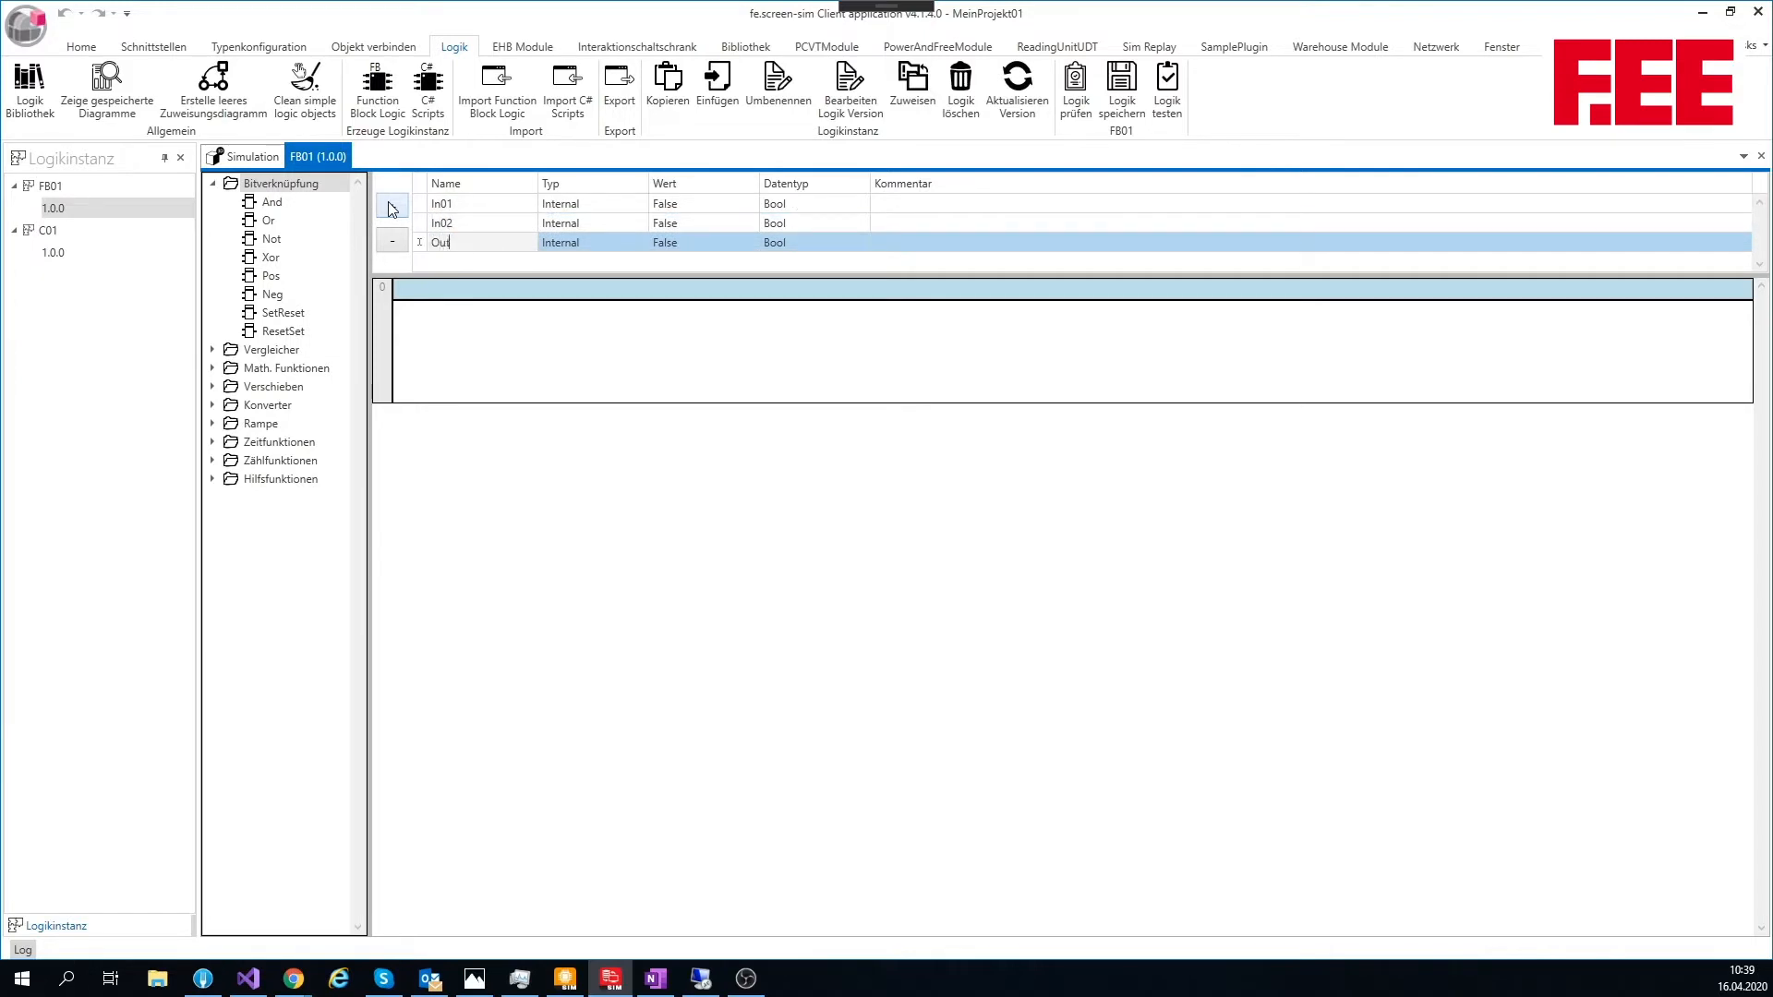
pyautogui.press('Tab')
# Step: Set the variable type of In01 and In02 to Input and of Out01 to Output
pyautogui.press('Up')
pyautogui.press('Up')
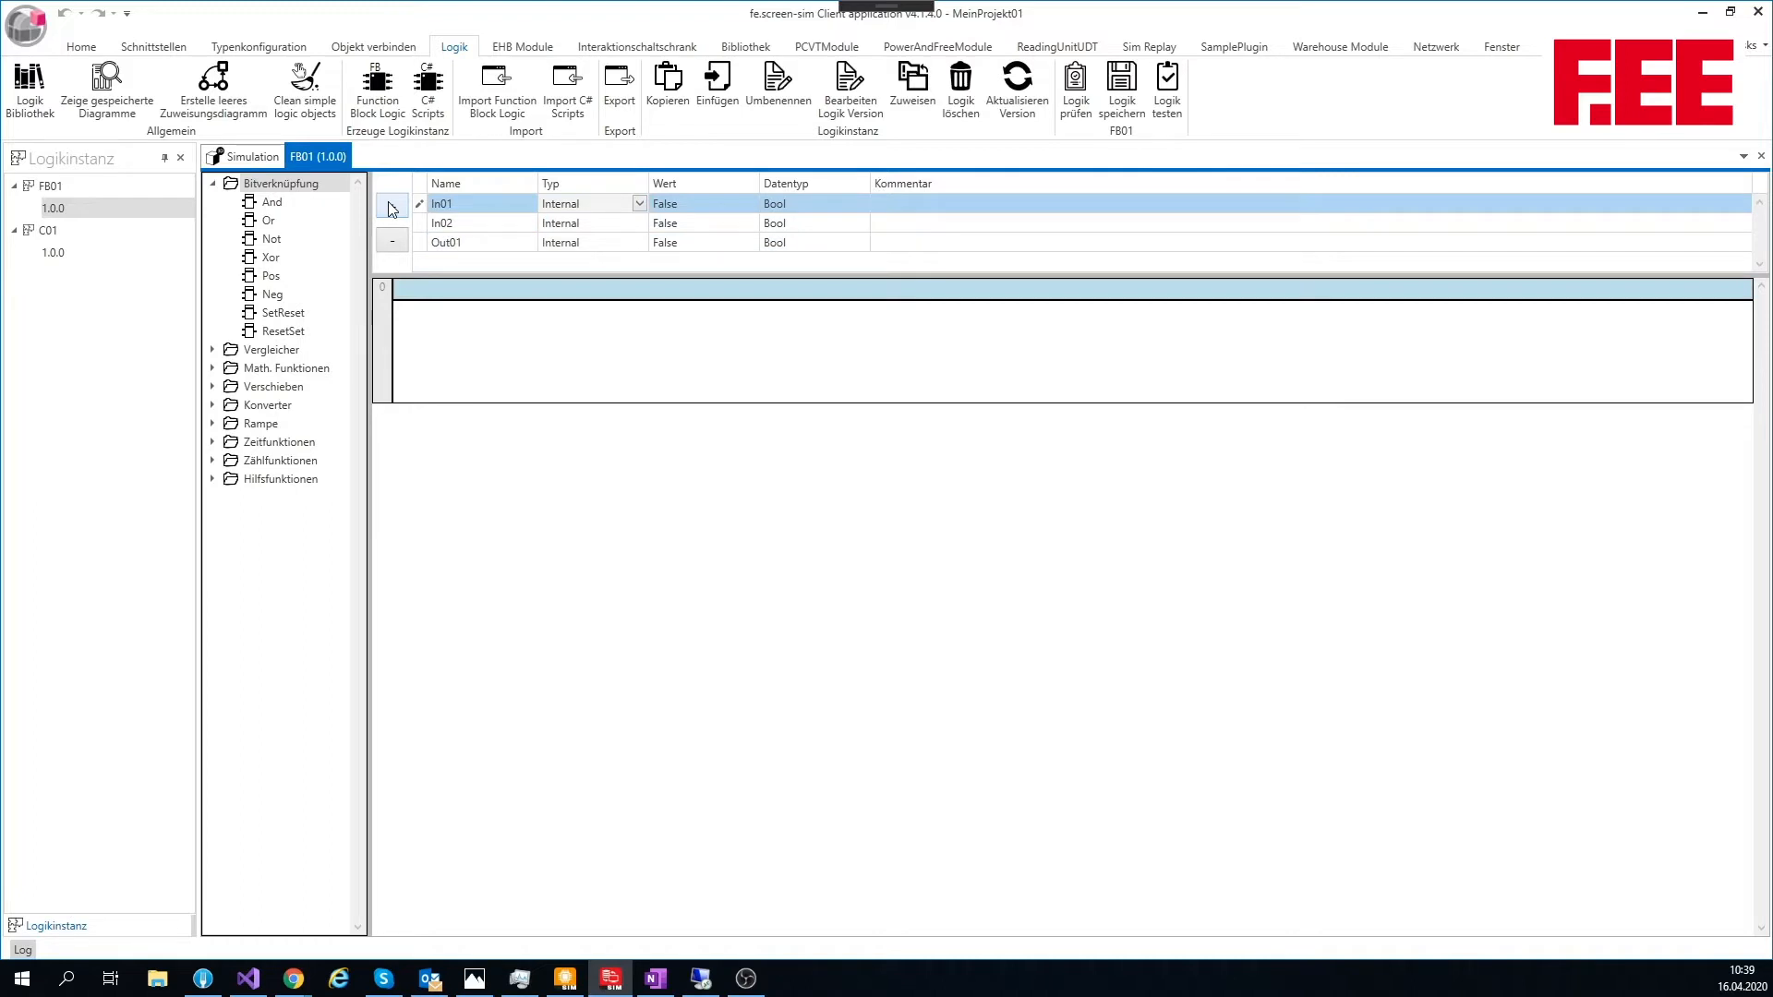
pyautogui.click(642, 203)
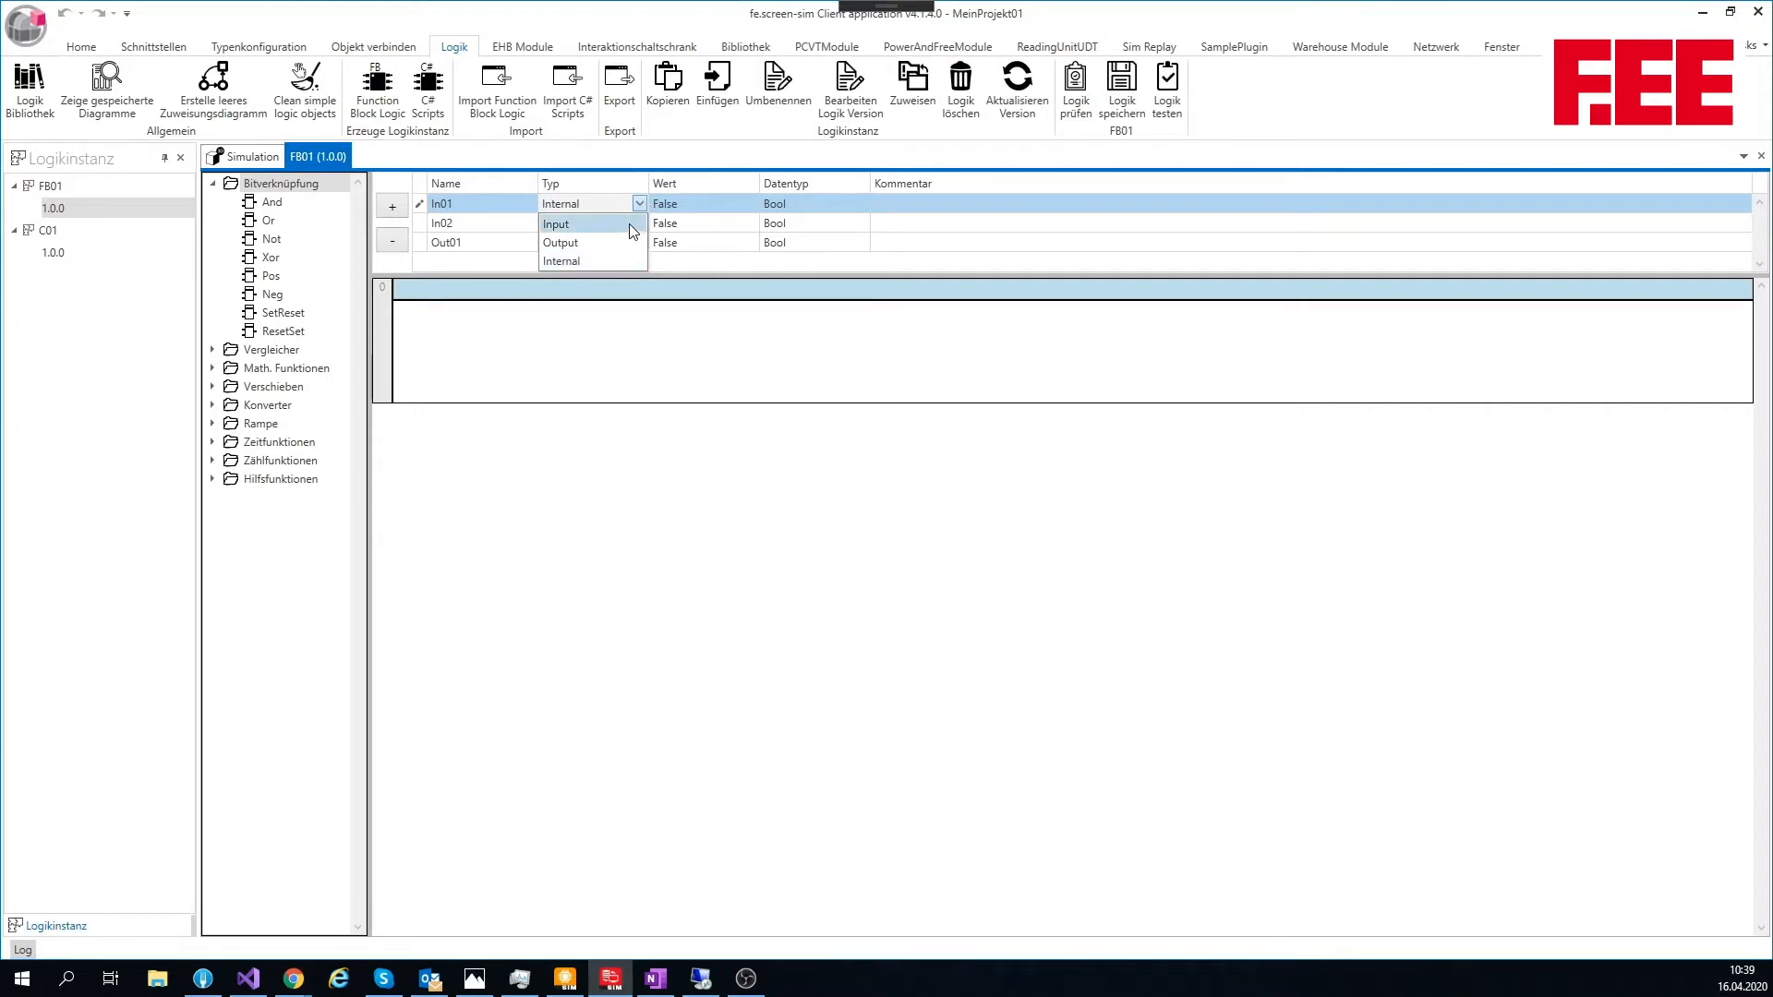
pyautogui.click(635, 228)
pyautogui.click(638, 224)
pyautogui.click(639, 244)
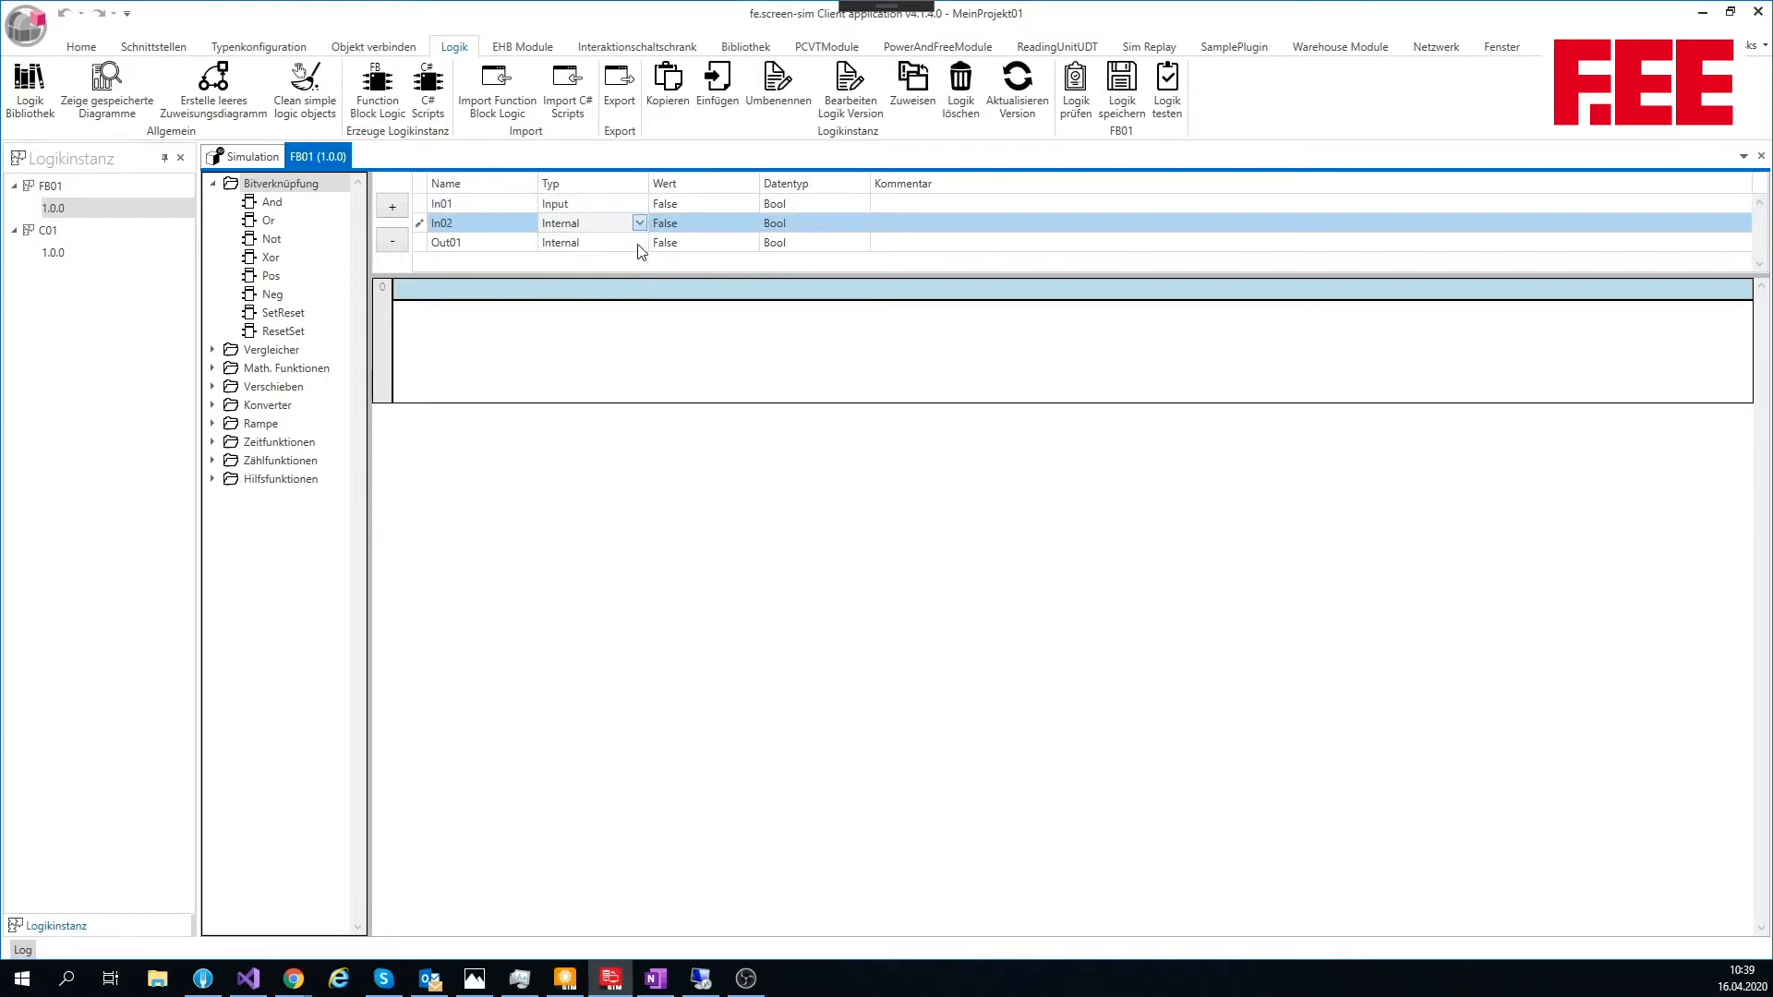
pyautogui.click(640, 242)
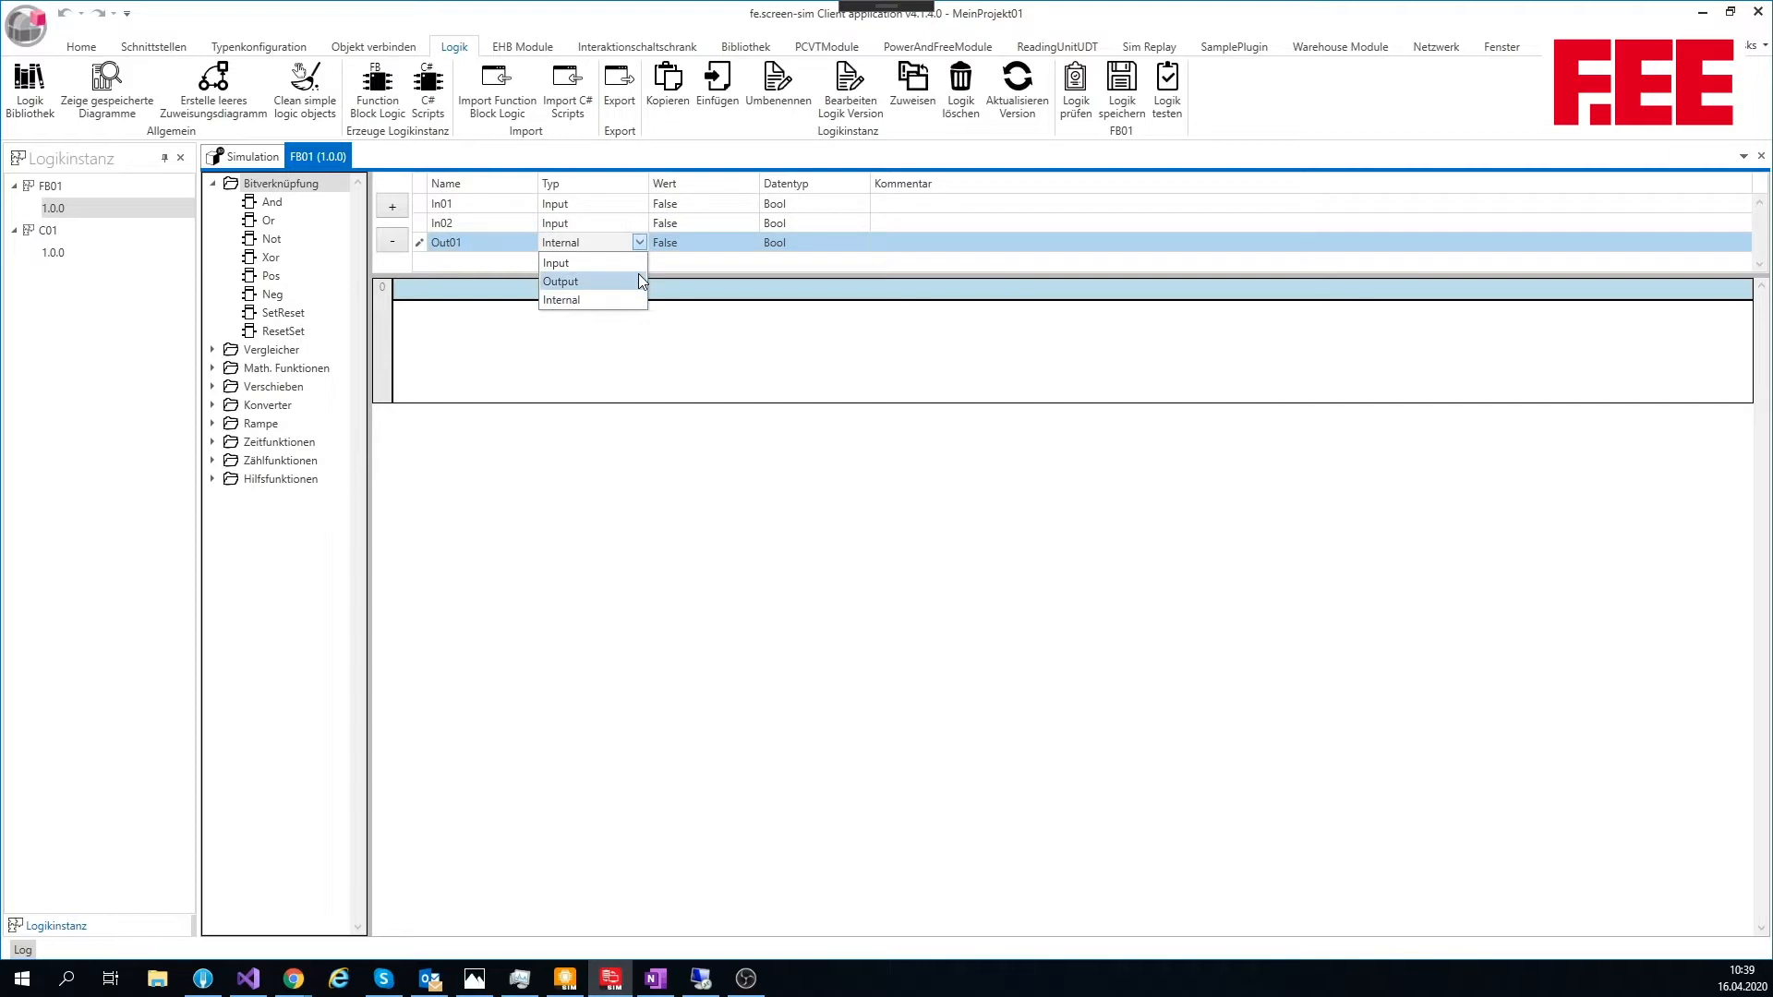
pyautogui.click(639, 275)
pyautogui.click(860, 204)
pyautogui.click(861, 204)
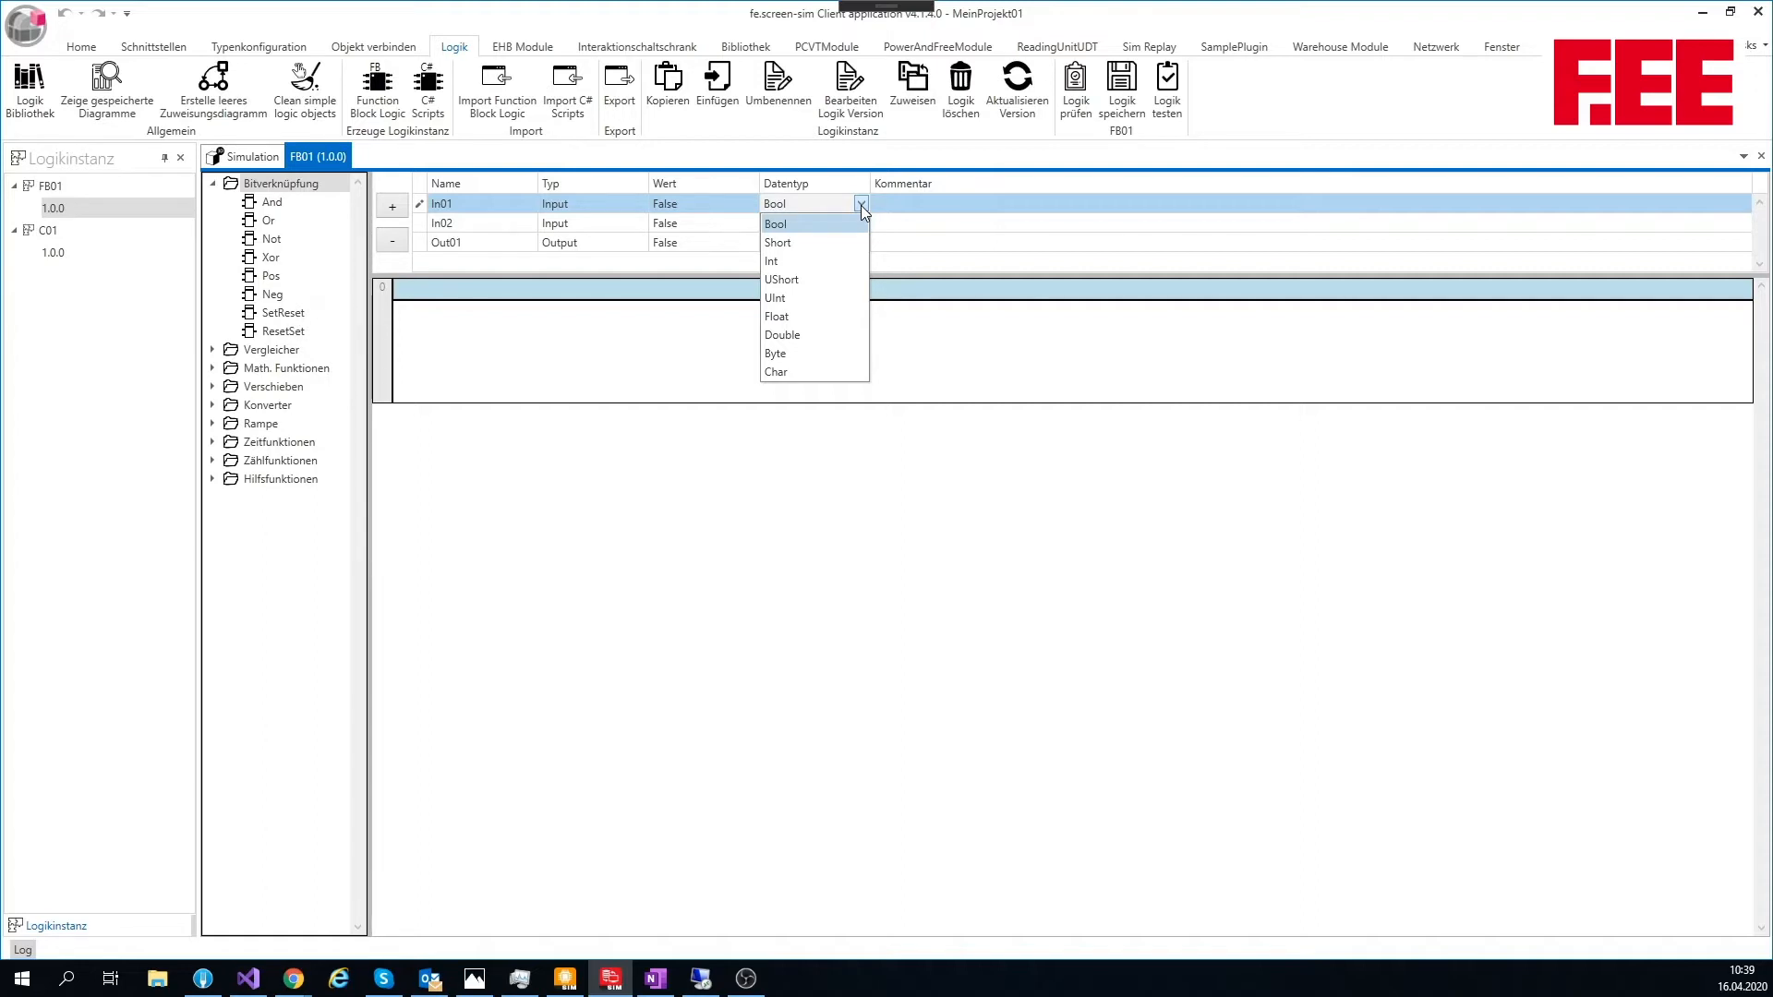
pyautogui.click(680, 352)
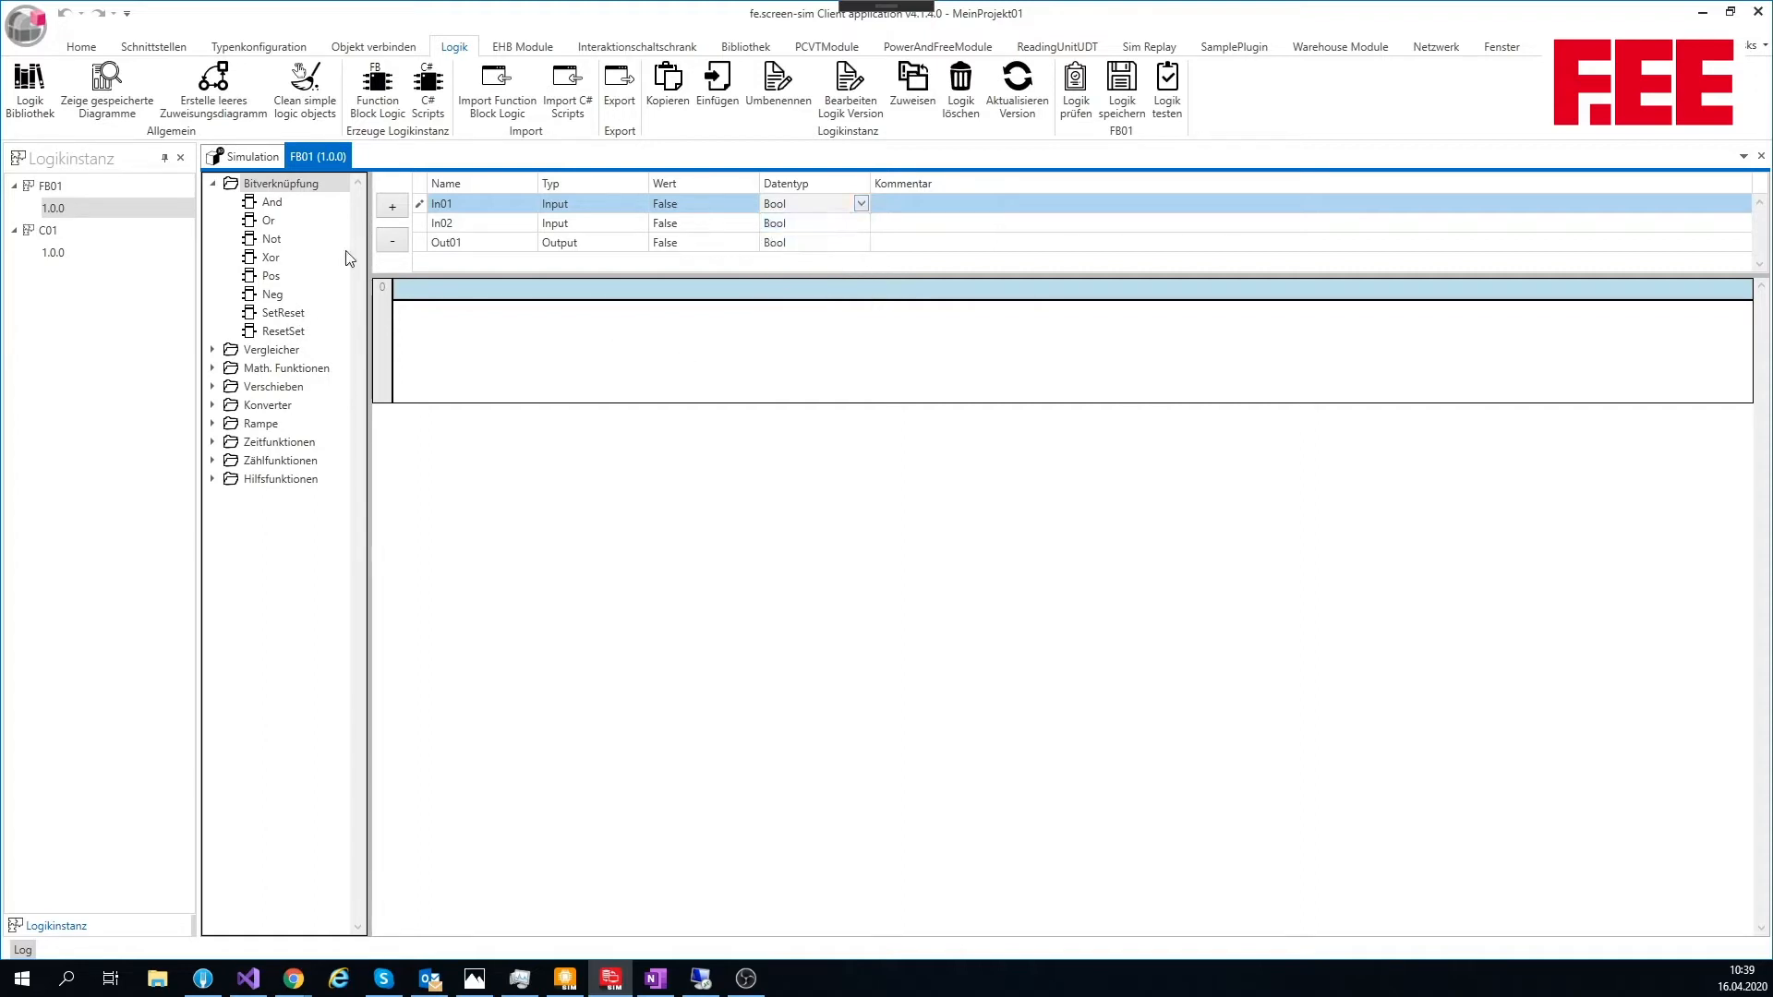
pyautogui.click(213, 350)
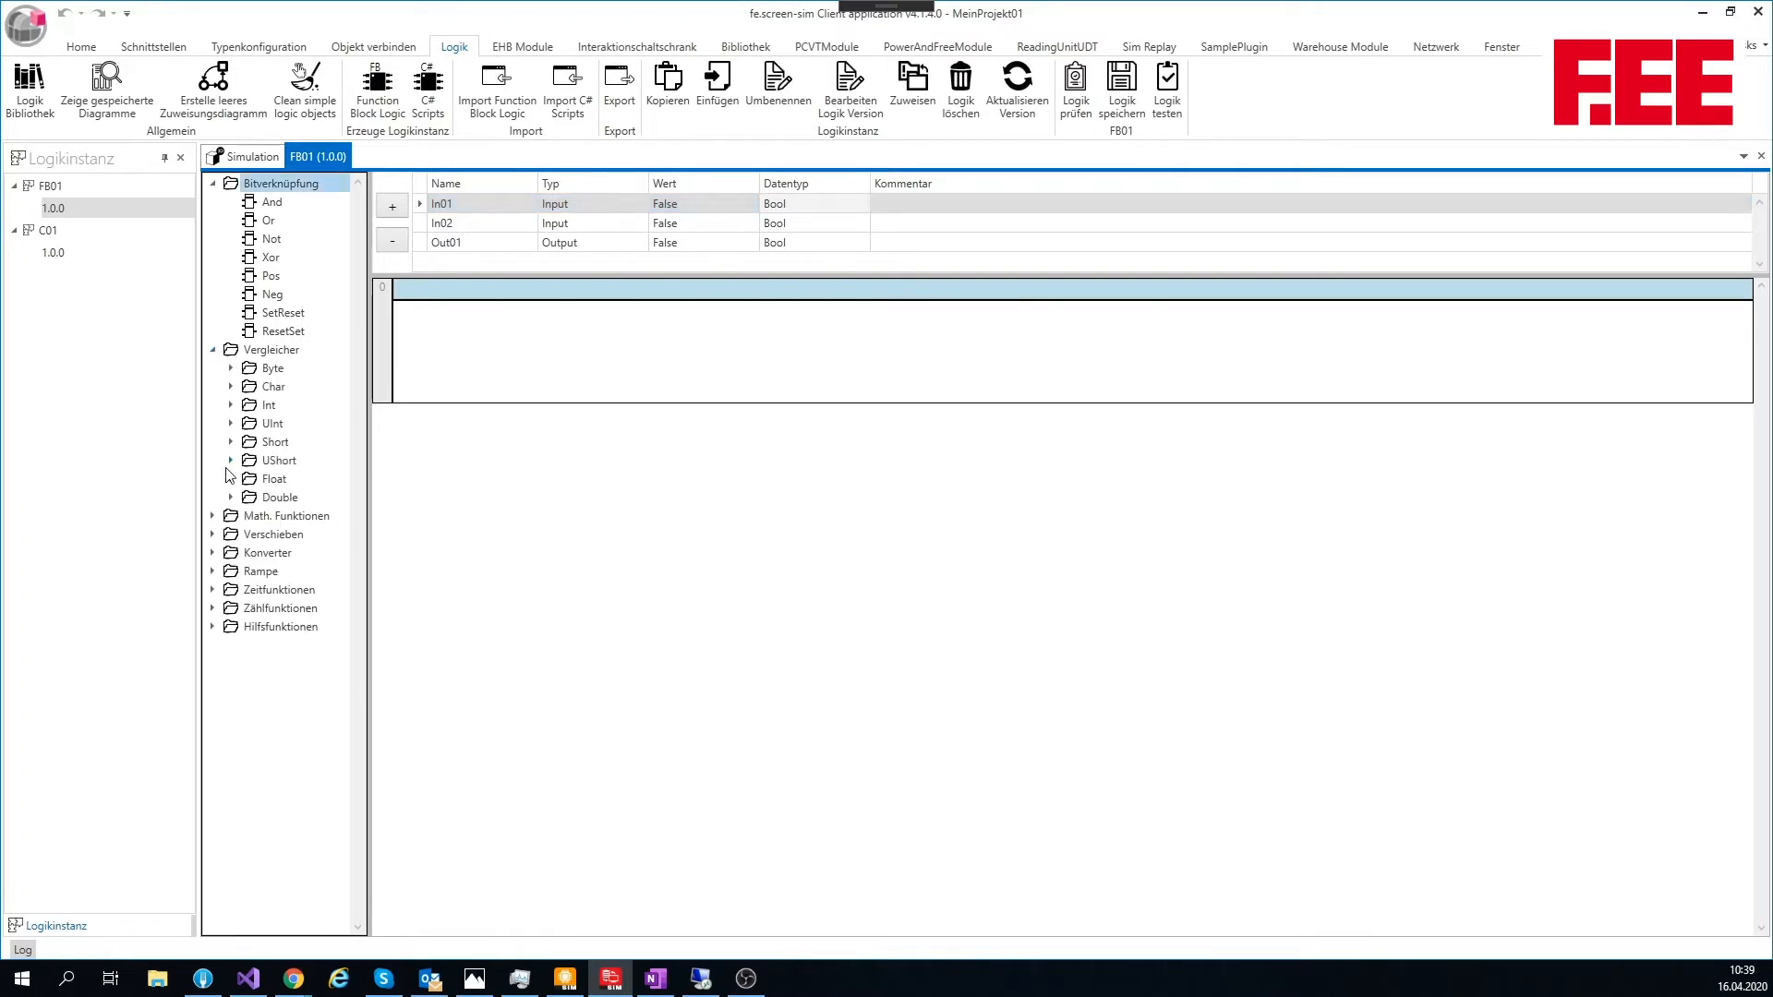
pyautogui.click(232, 369)
# Step: Place an And block from the bit logic functions in network 0 of FB01
pyautogui.click(652, 369)
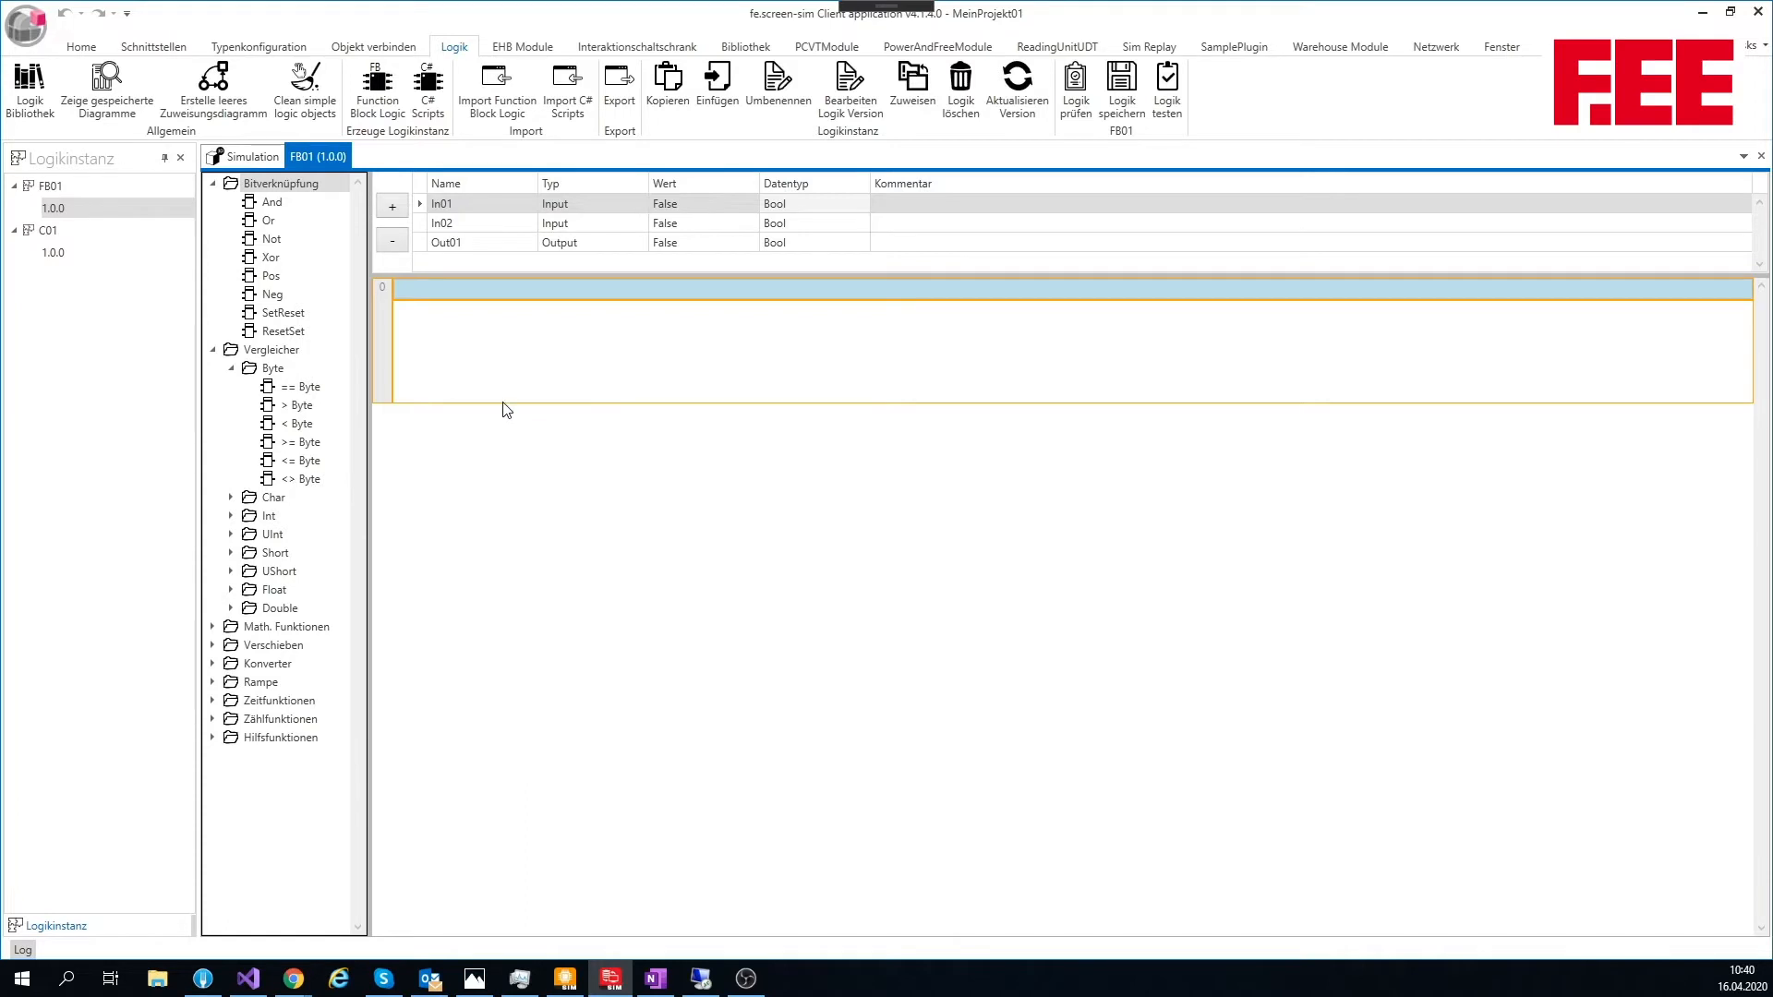
pyautogui.click(273, 205)
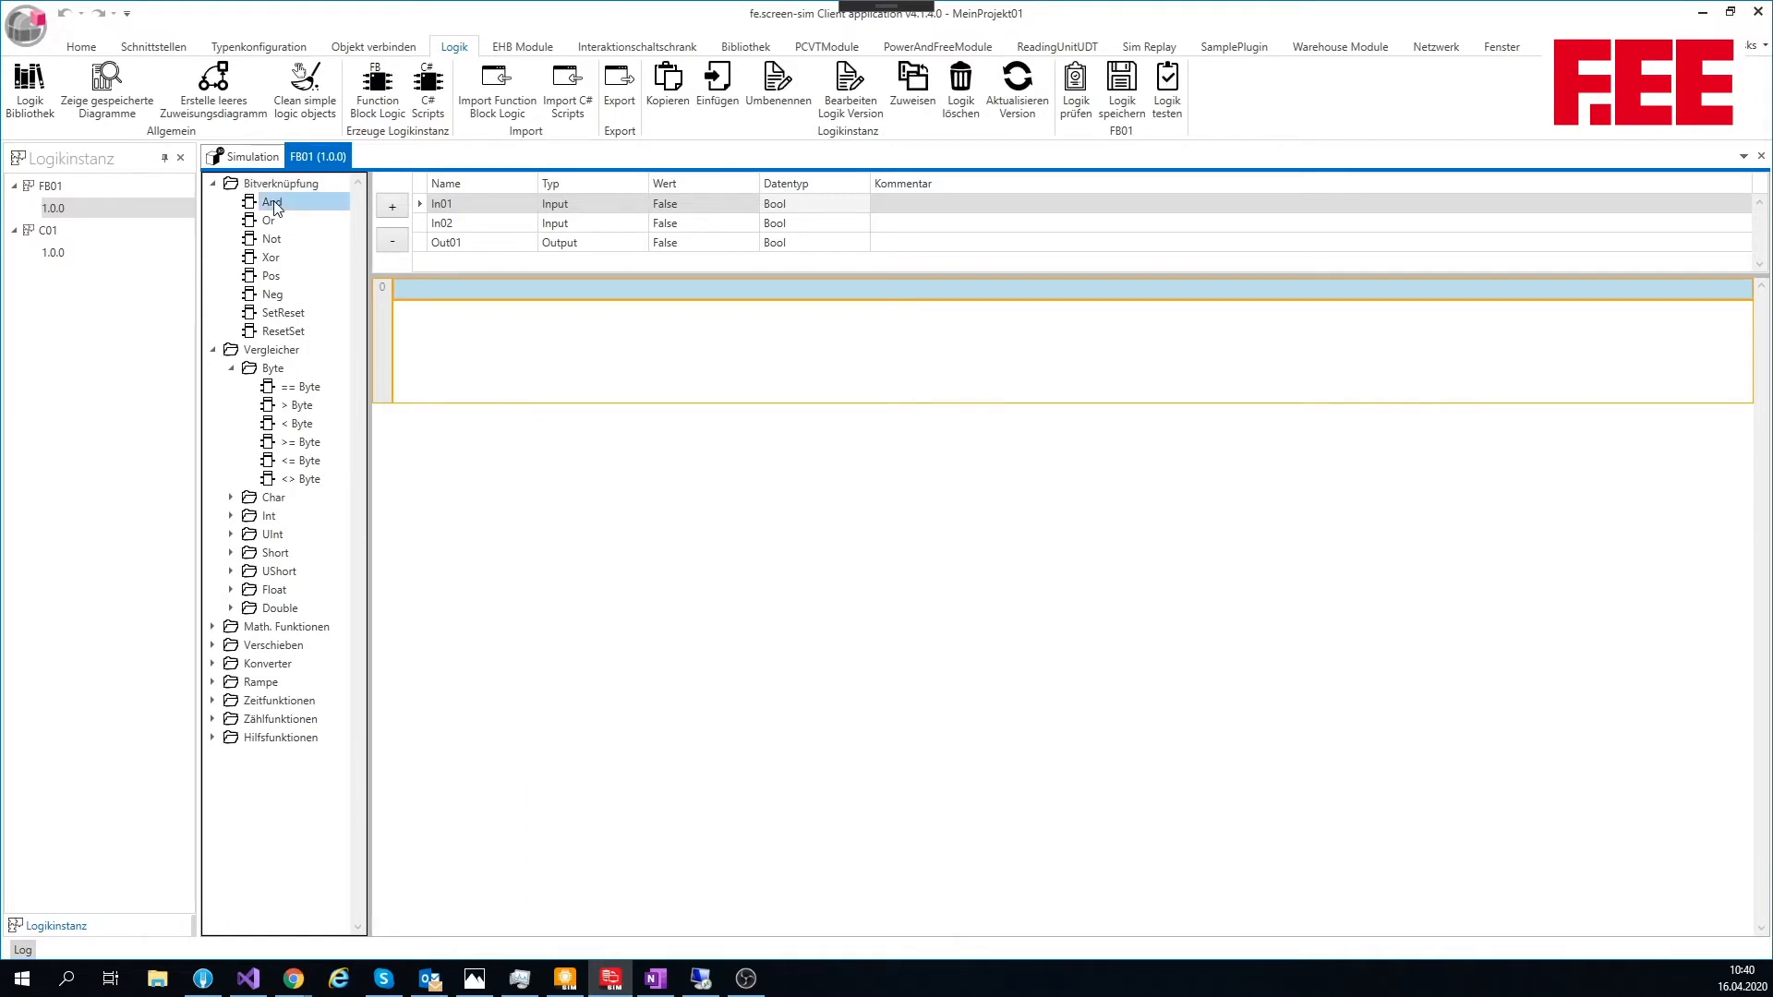
pyautogui.moveTo(274, 206); pyautogui.dragTo(607, 361)
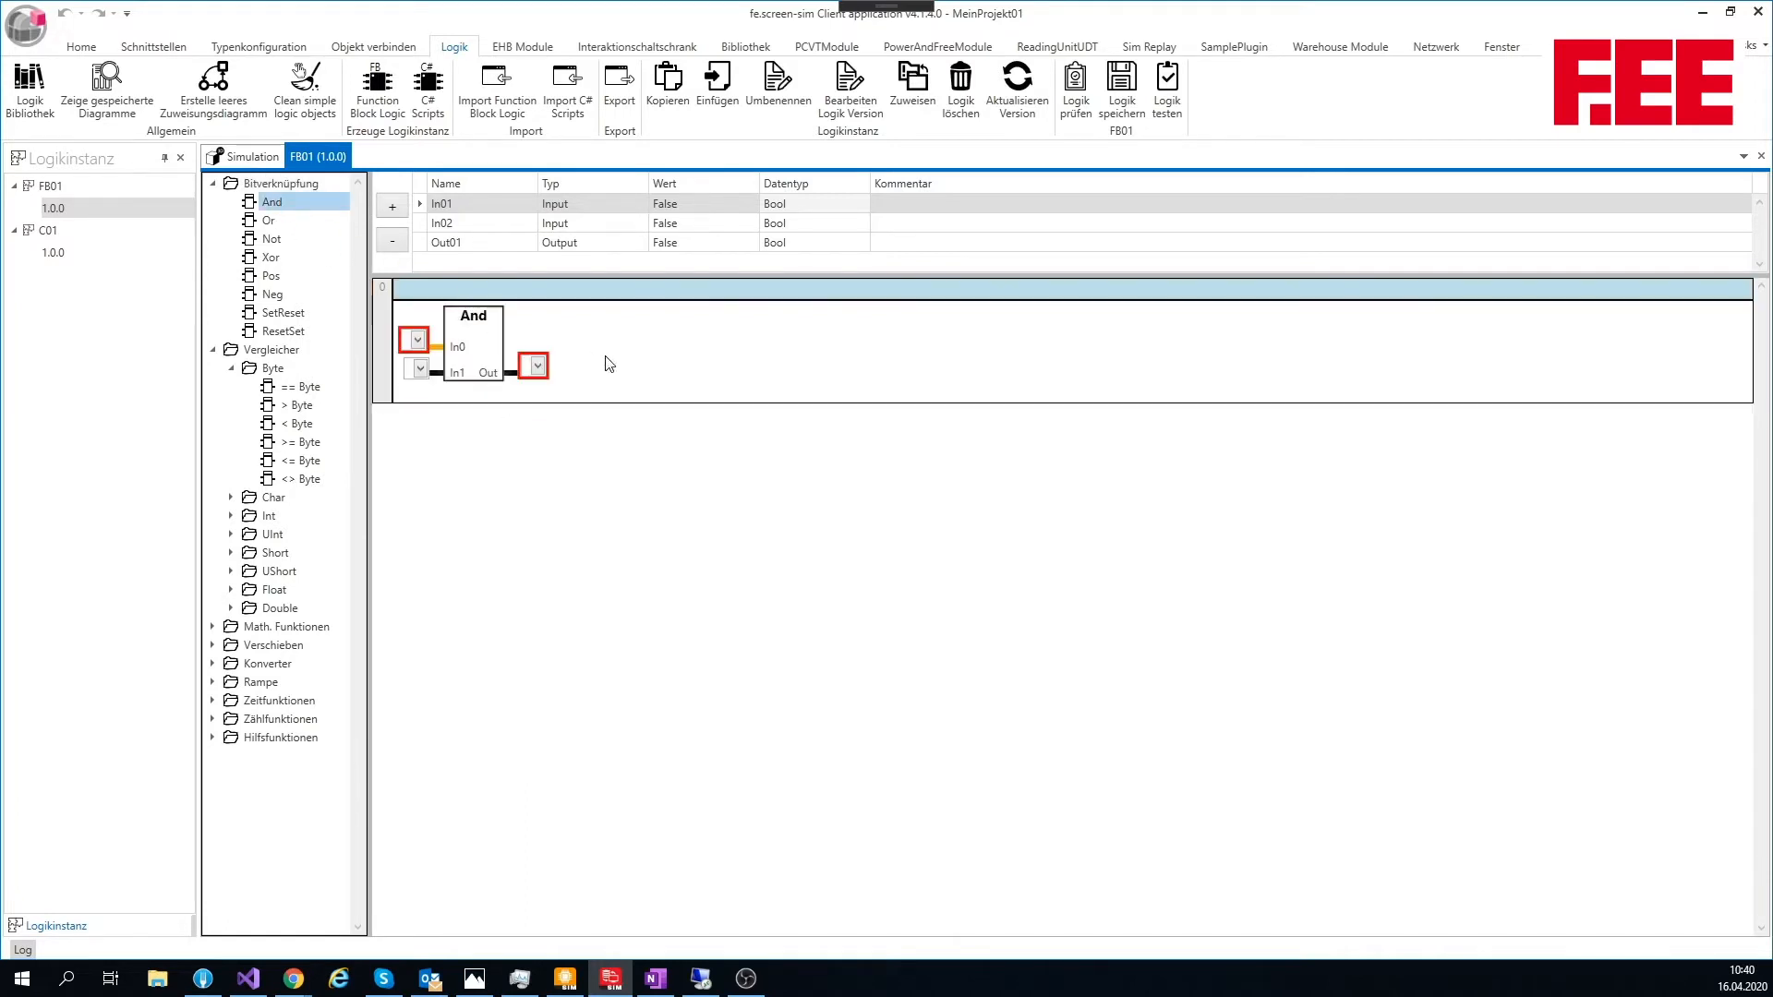
pyautogui.rightClick(706, 350)
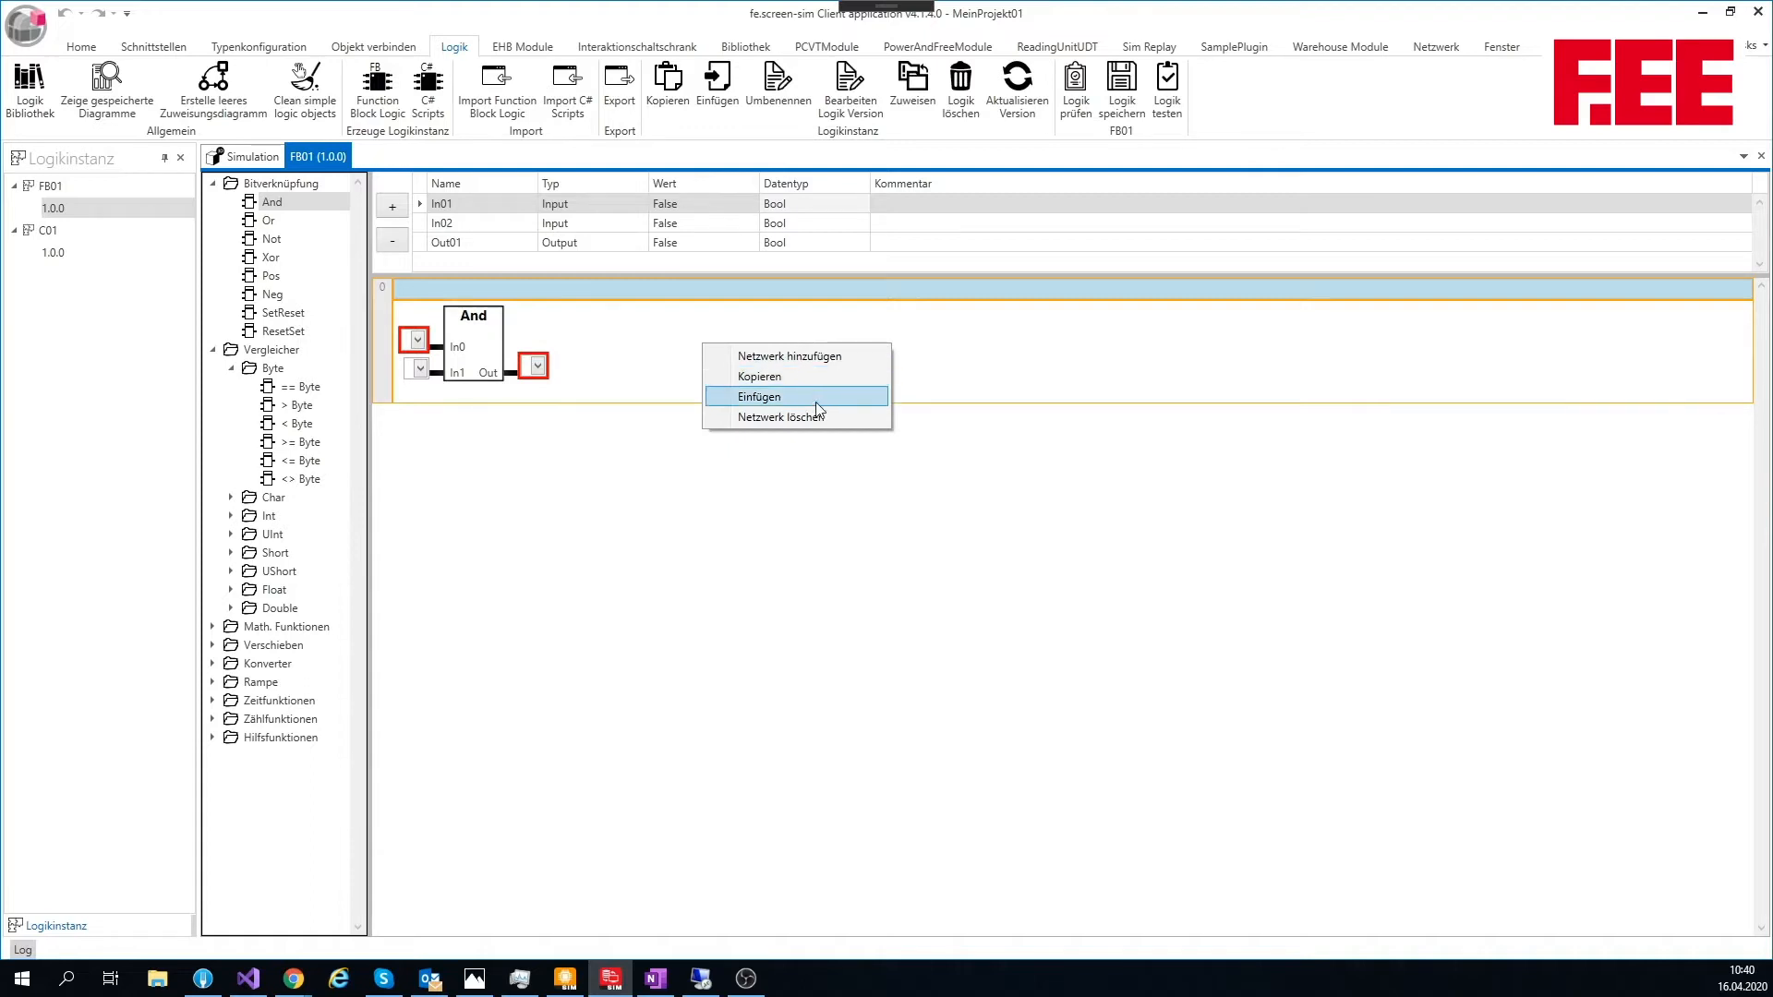
pyautogui.click(965, 479)
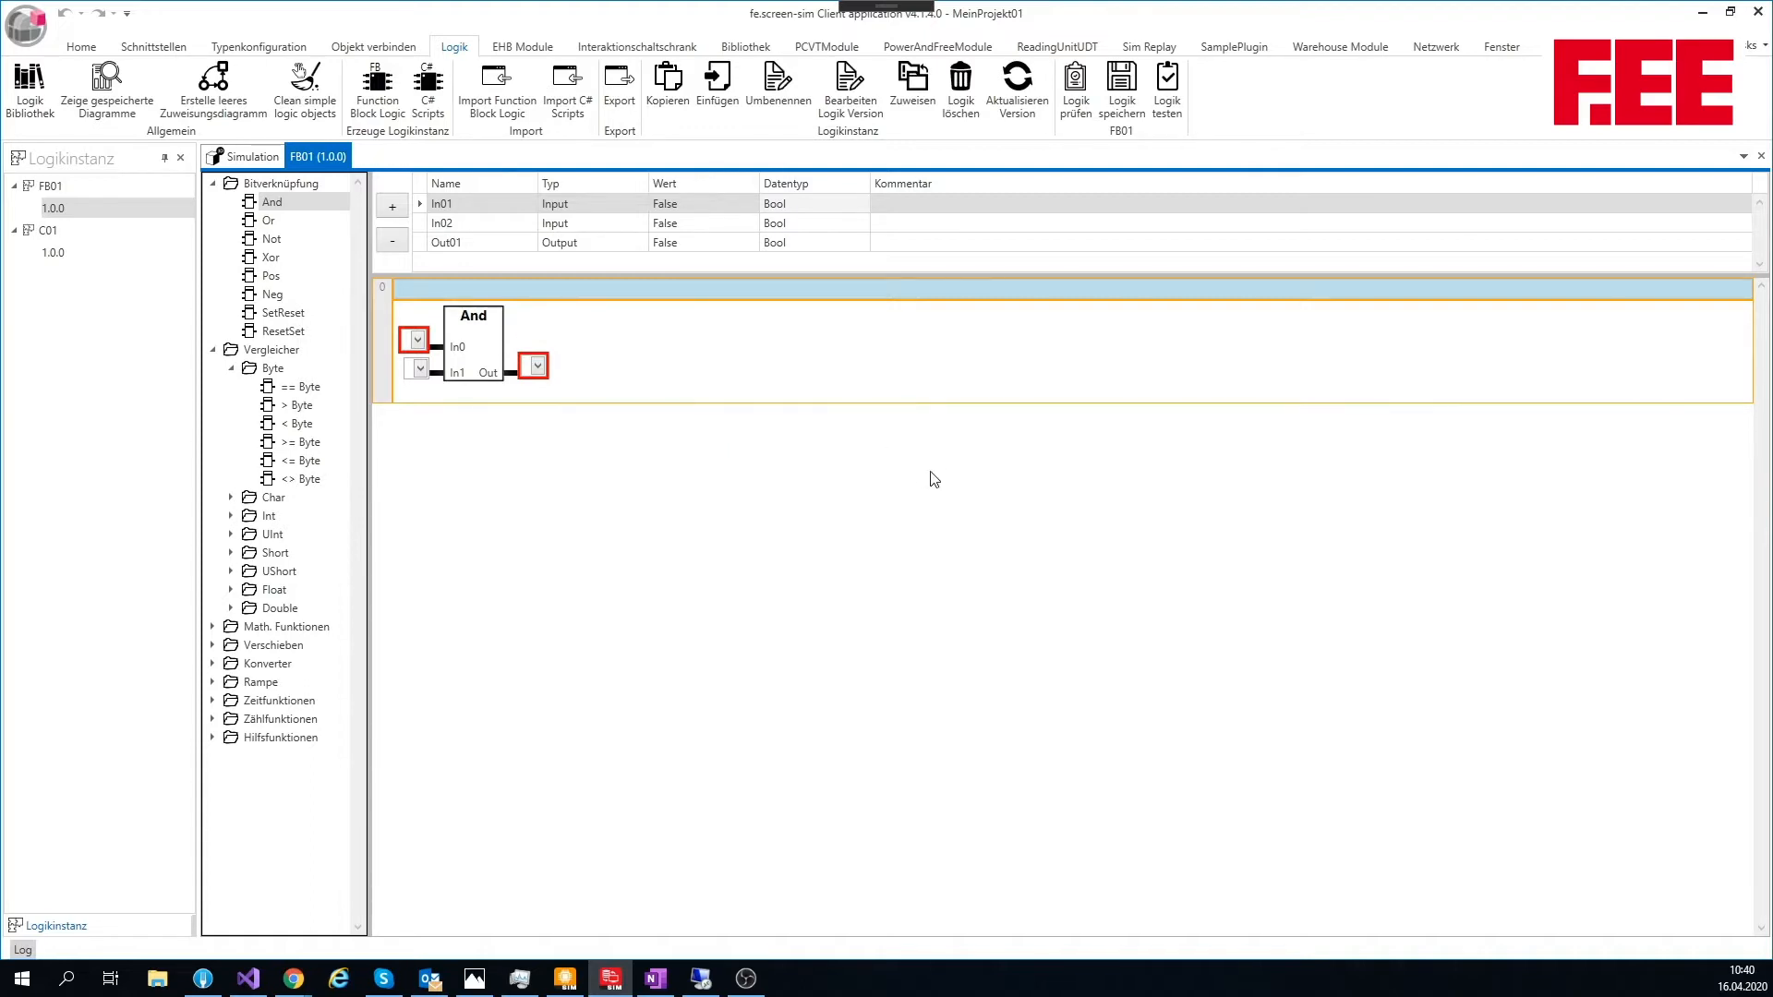
# Step: Assign In01 and In02 to the And block's inputs and Out01 to its output, and save the logic
pyautogui.click(417, 341)
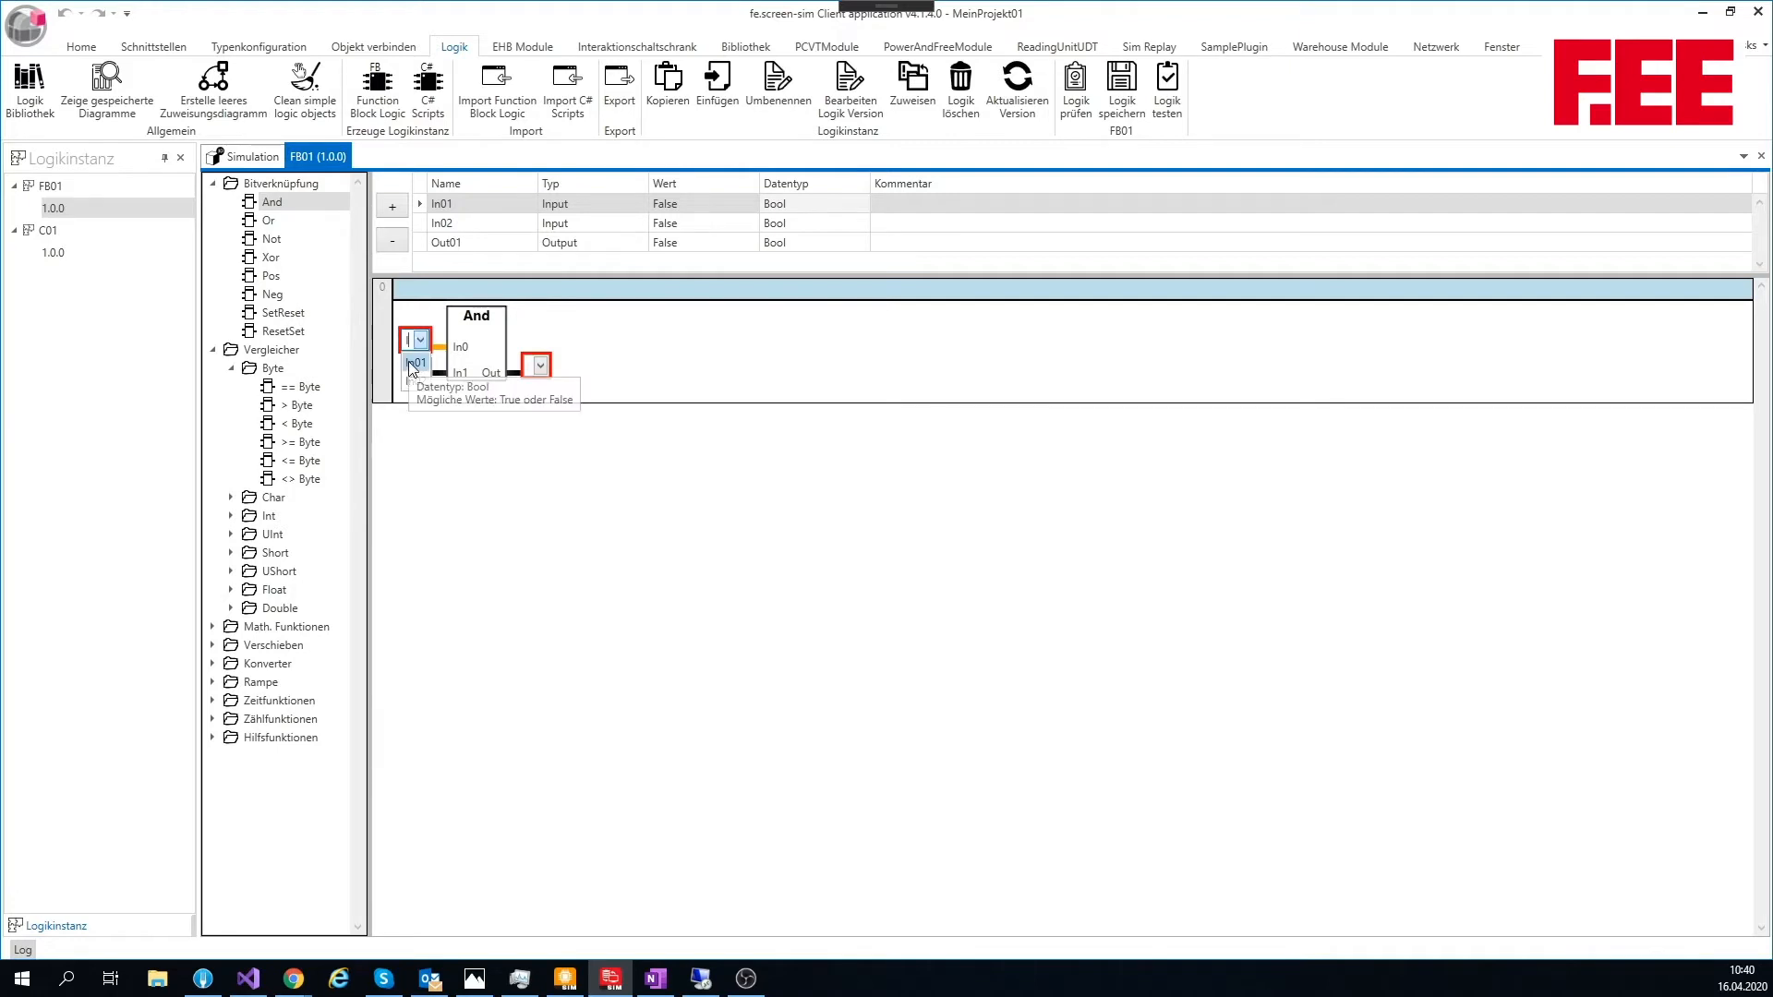
pyautogui.click(417, 364)
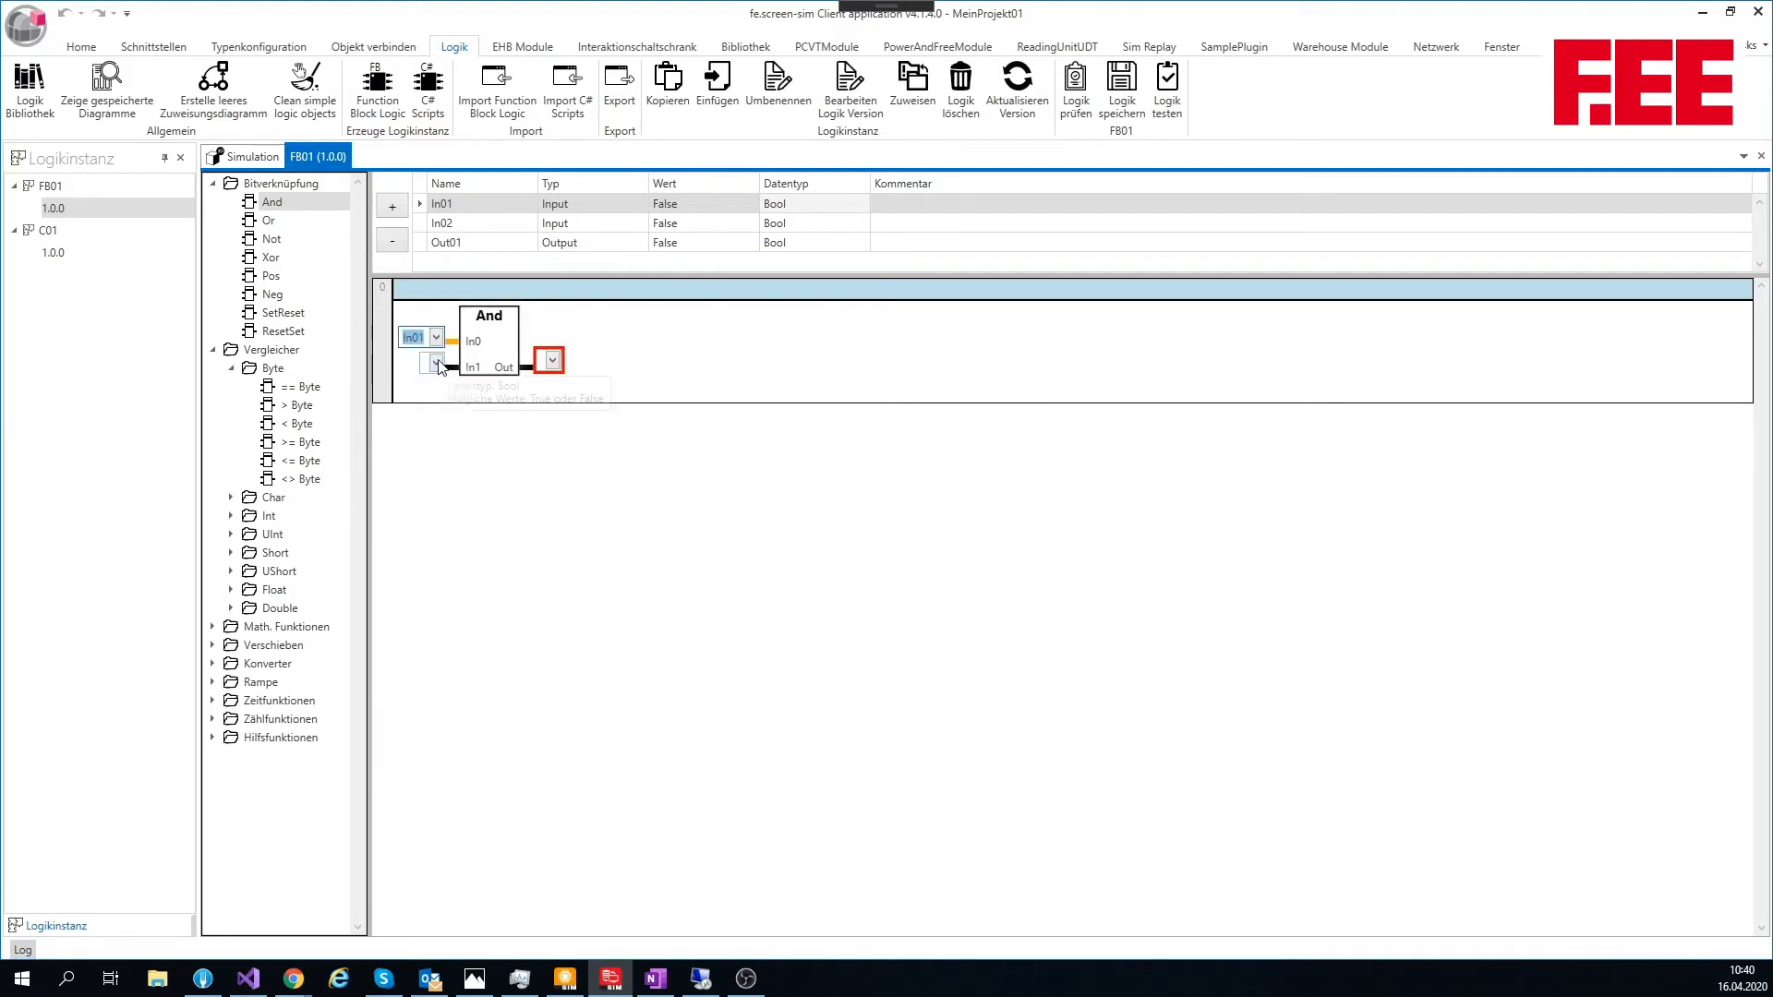
pyautogui.click(436, 363)
pyautogui.click(435, 404)
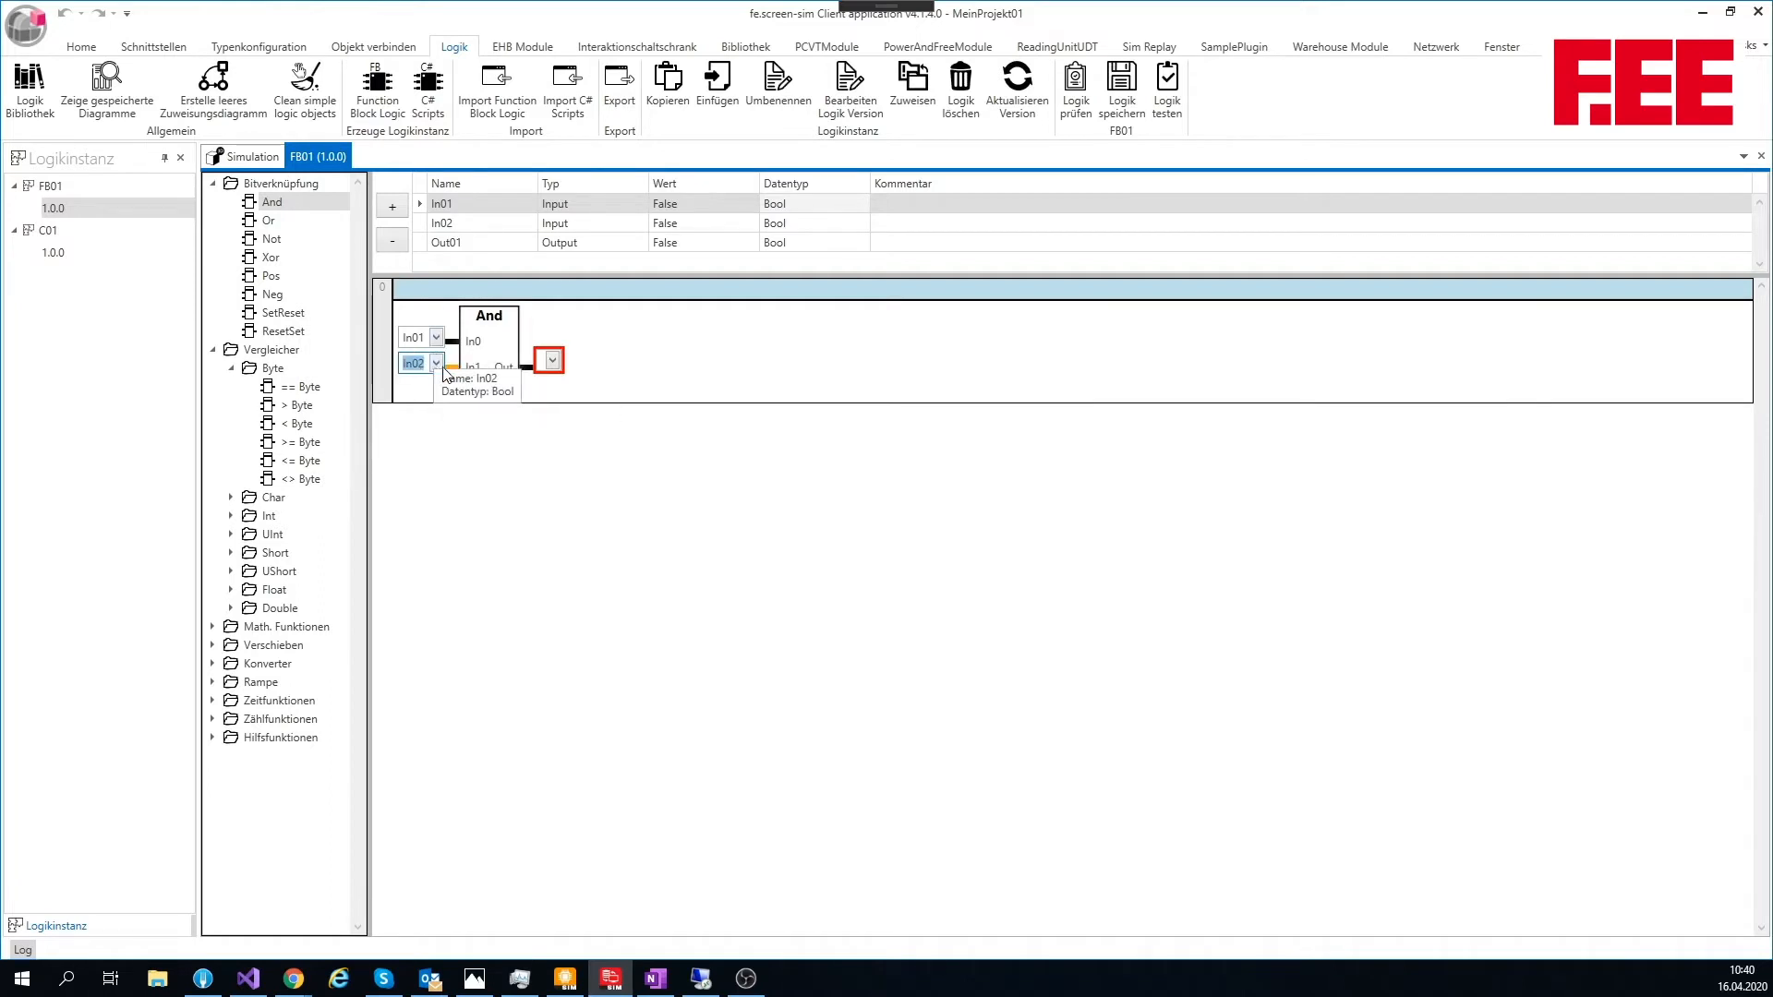
pyautogui.click(552, 362)
pyautogui.click(556, 383)
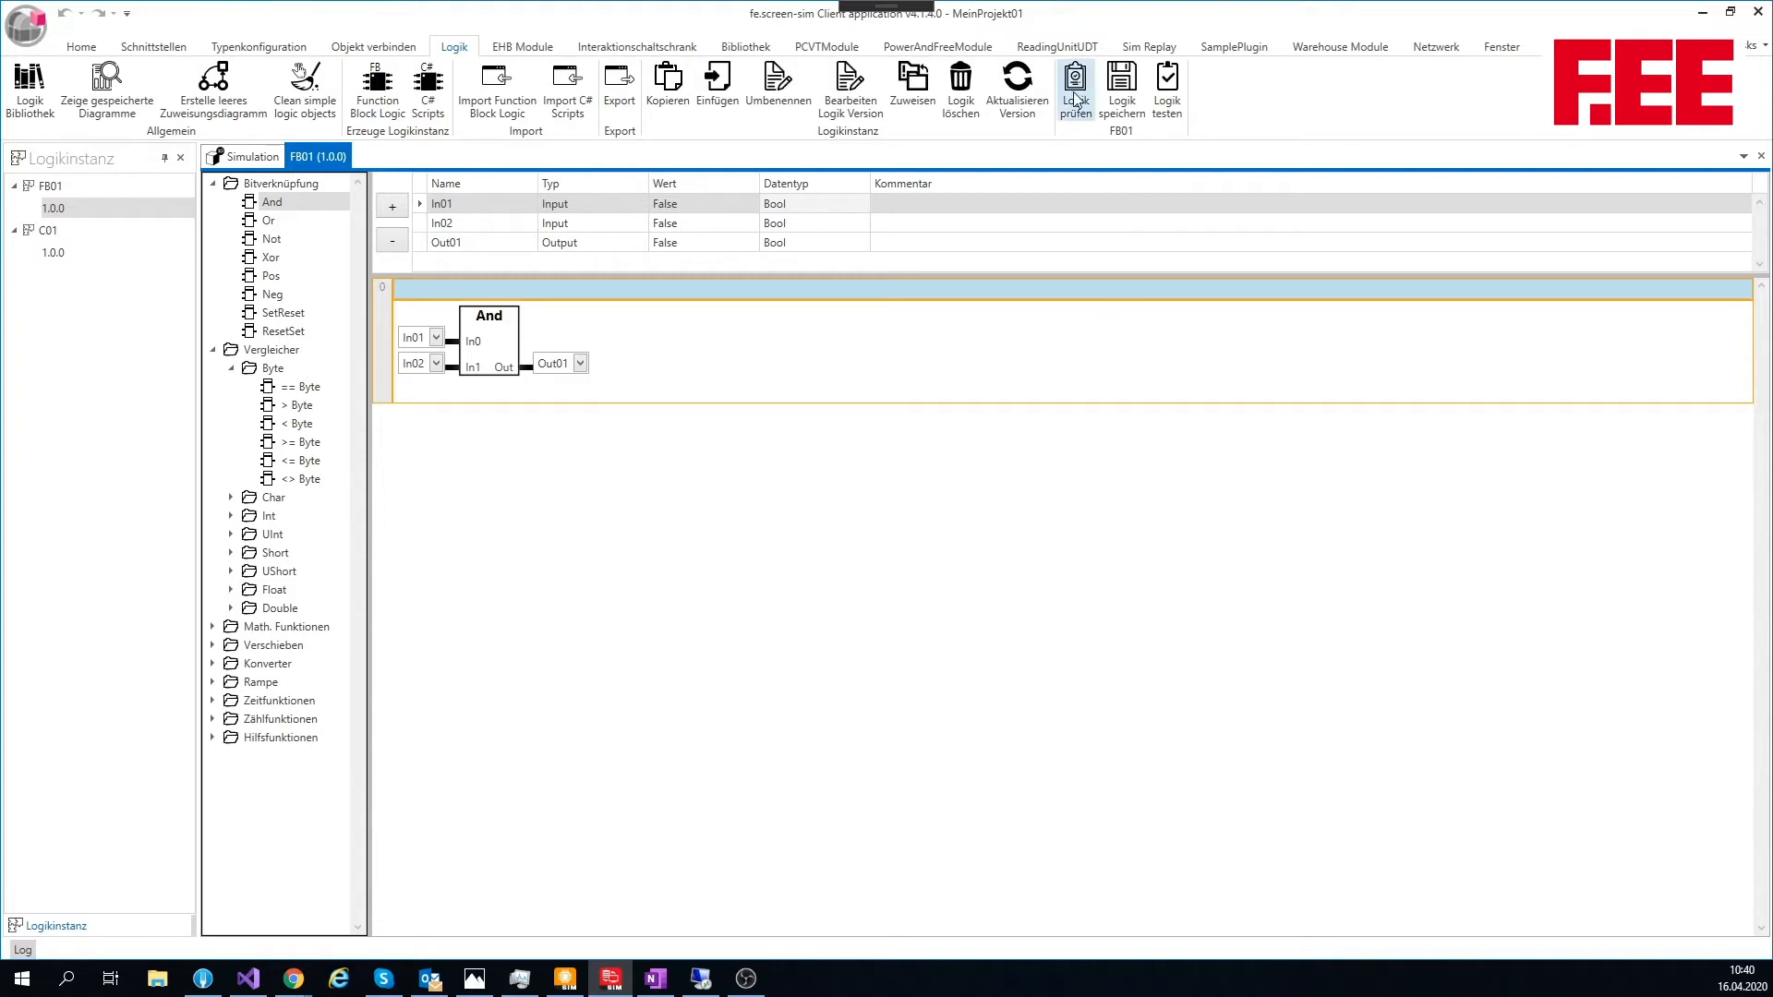
pyautogui.click(1122, 85)
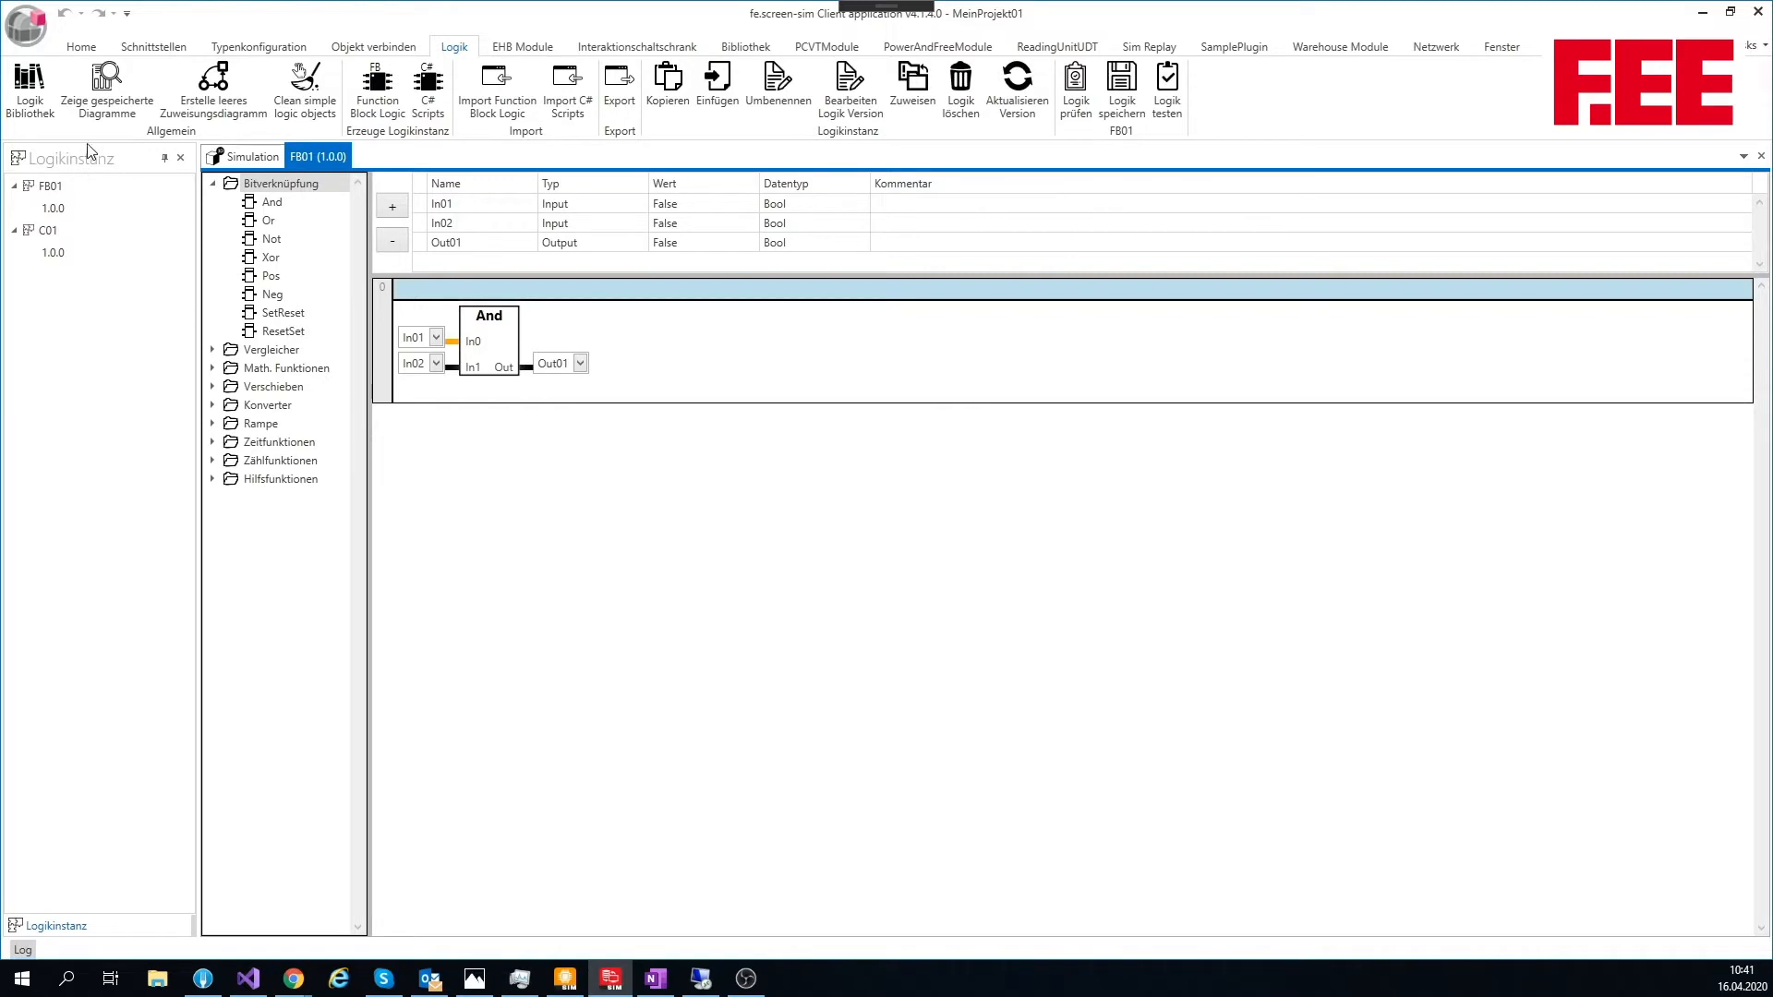
# Step: Open C01 version 1.0.0 and add a Bool slot named IN01 with IO mode Read
pyautogui.doubleClick(59, 258)
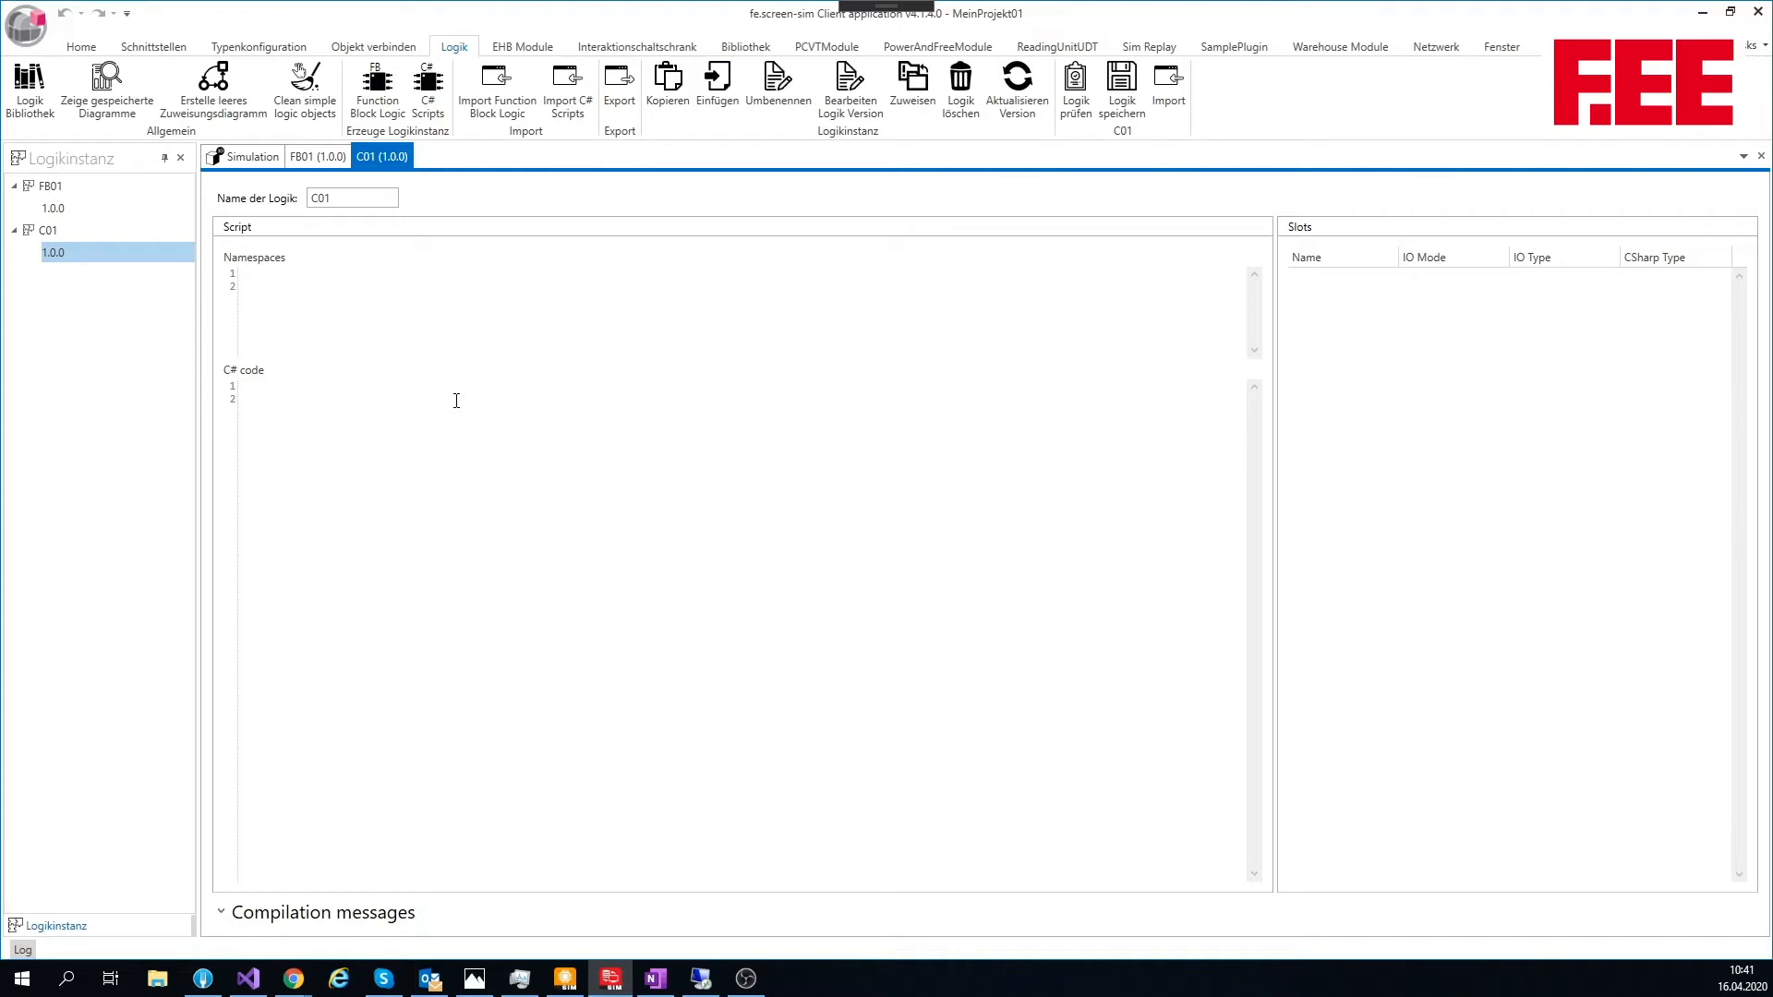
pyautogui.click(1343, 277)
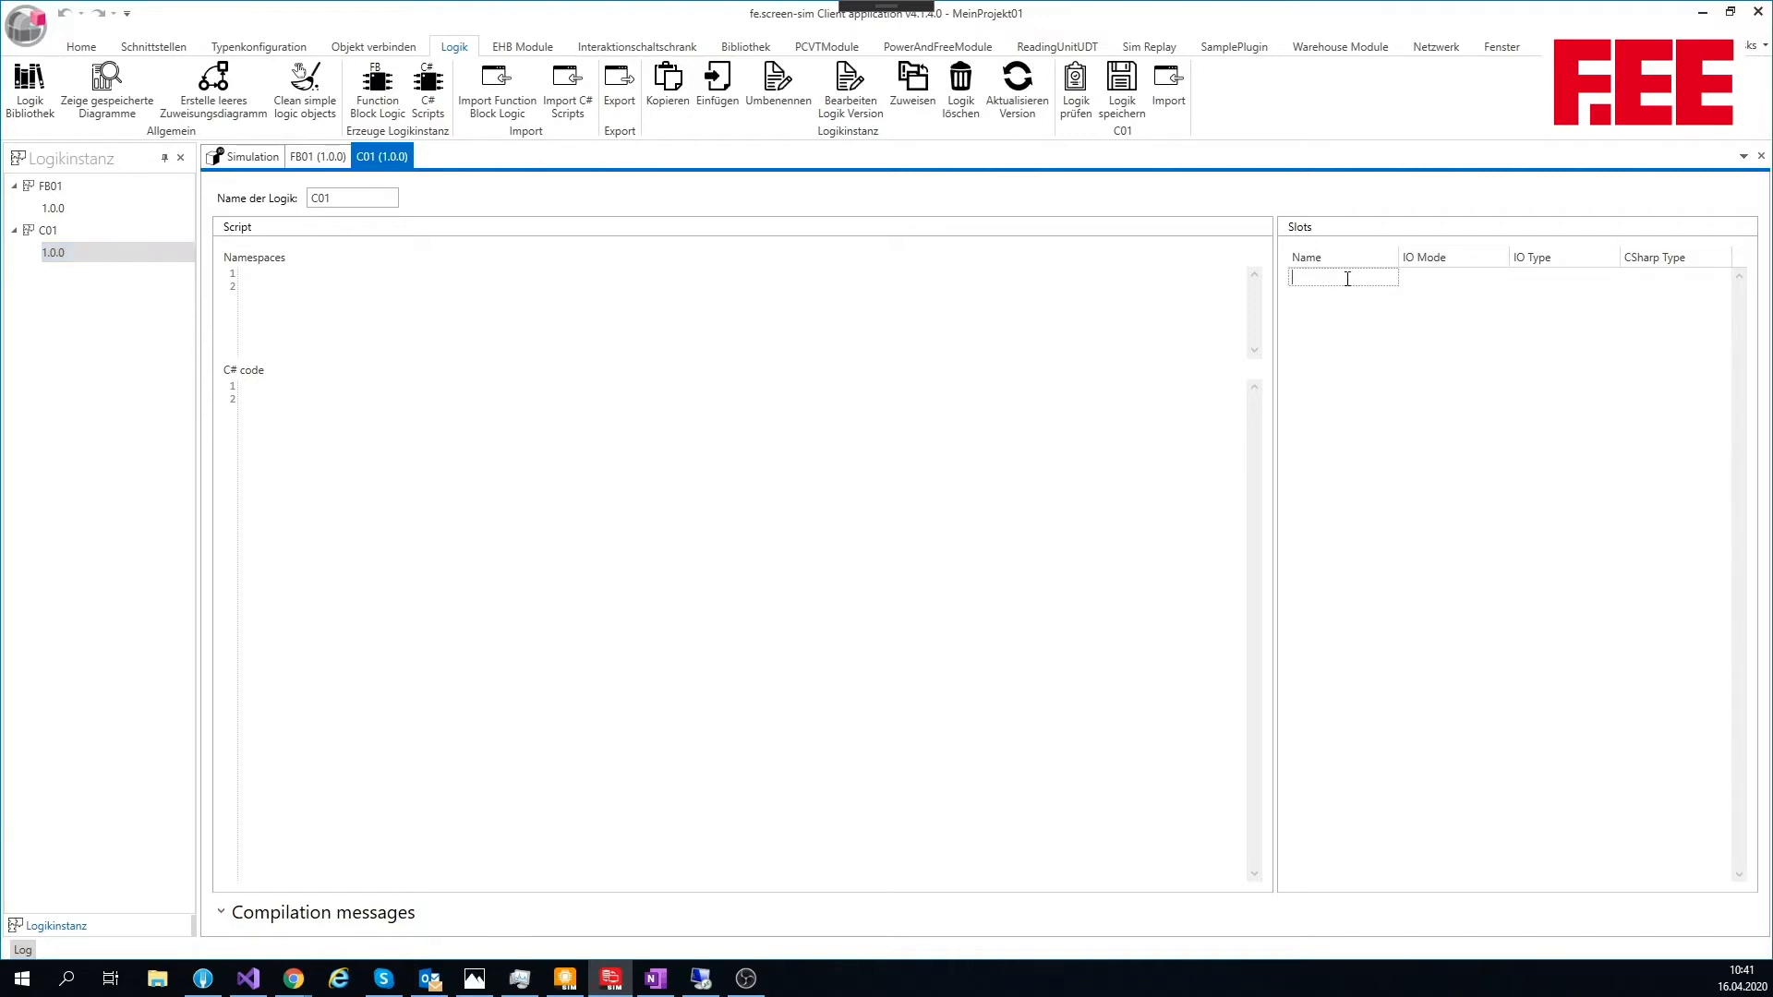
pyautogui.write('IN')
pyautogui.write('B1')
pyautogui.press('BackSpace')
pyautogui.press('BackSpace')
pyautogui.write('01')
pyautogui.press('Tab')
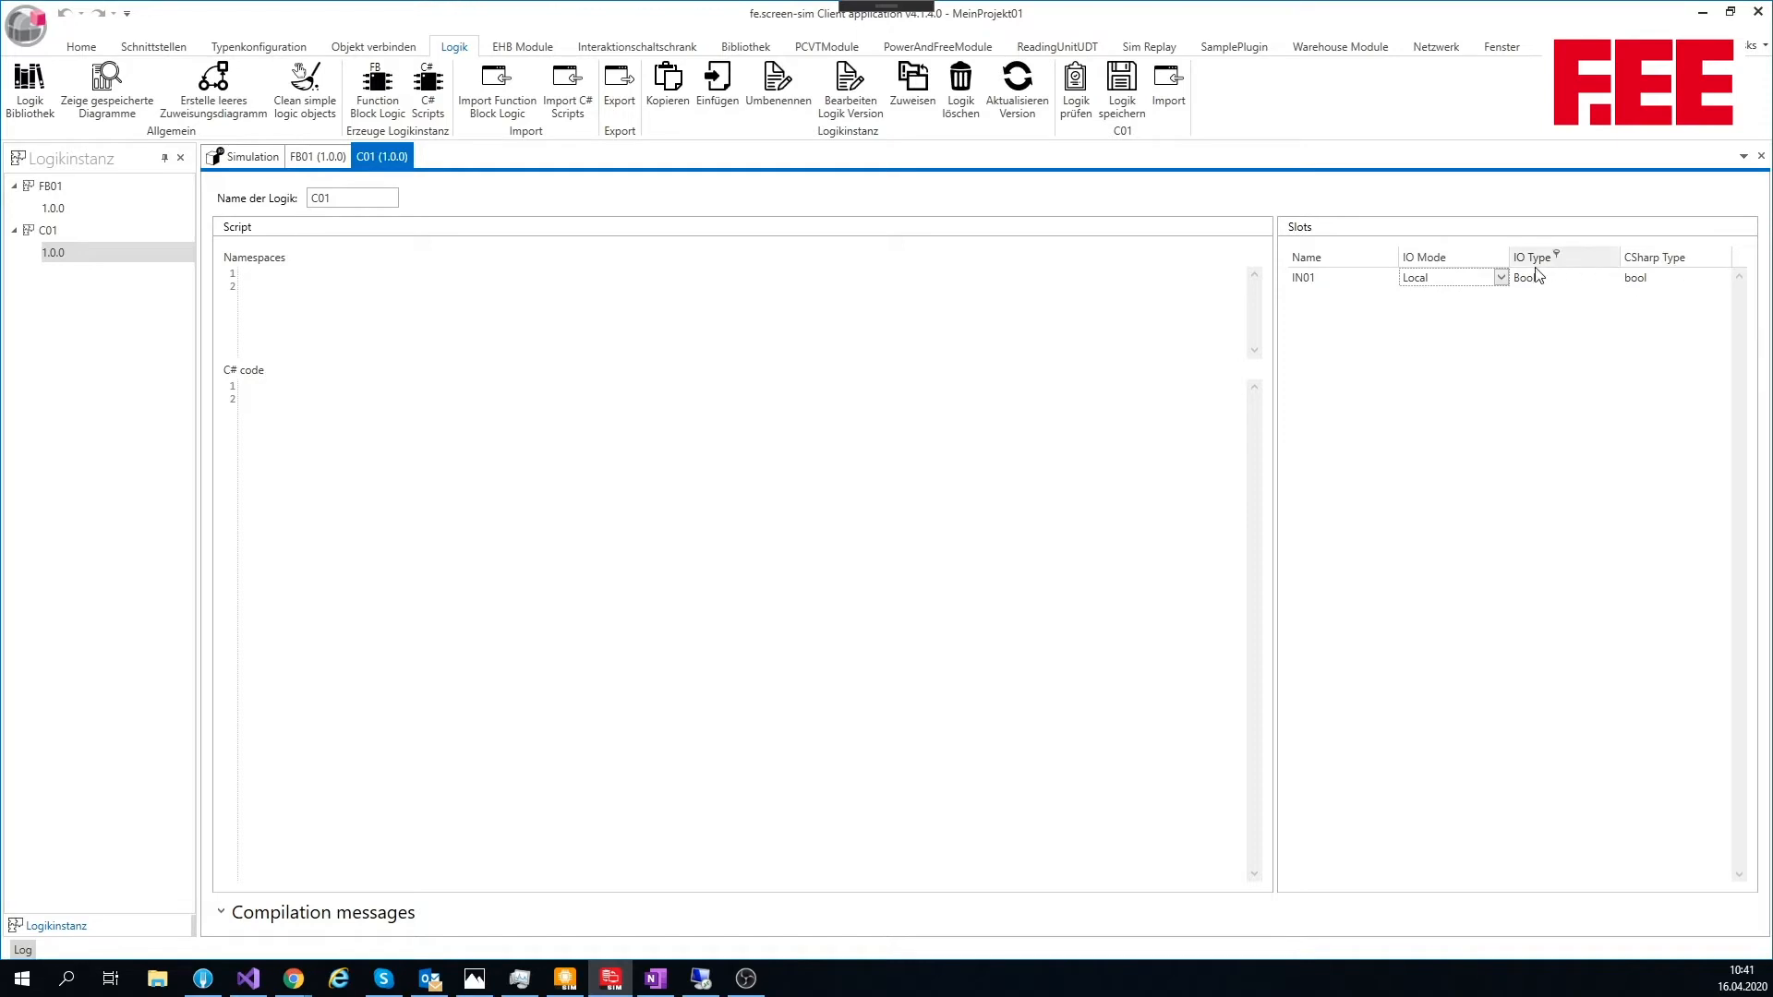
pyautogui.click(1505, 277)
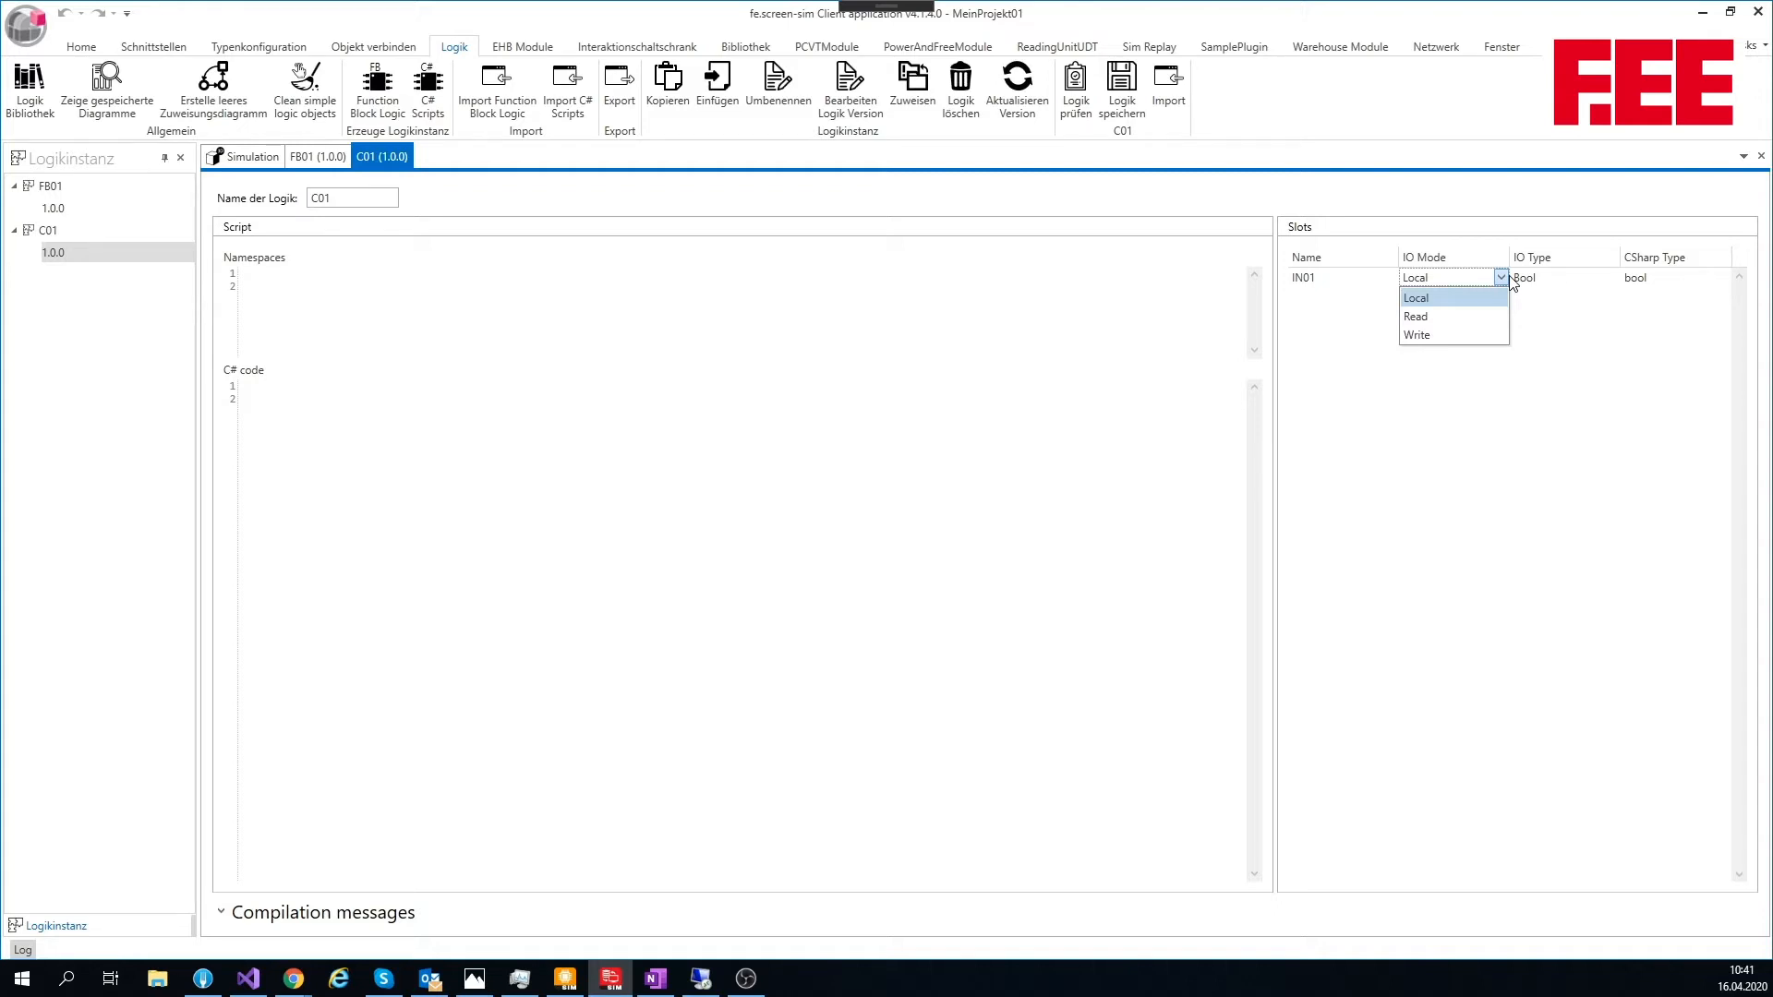
pyautogui.click(1463, 318)
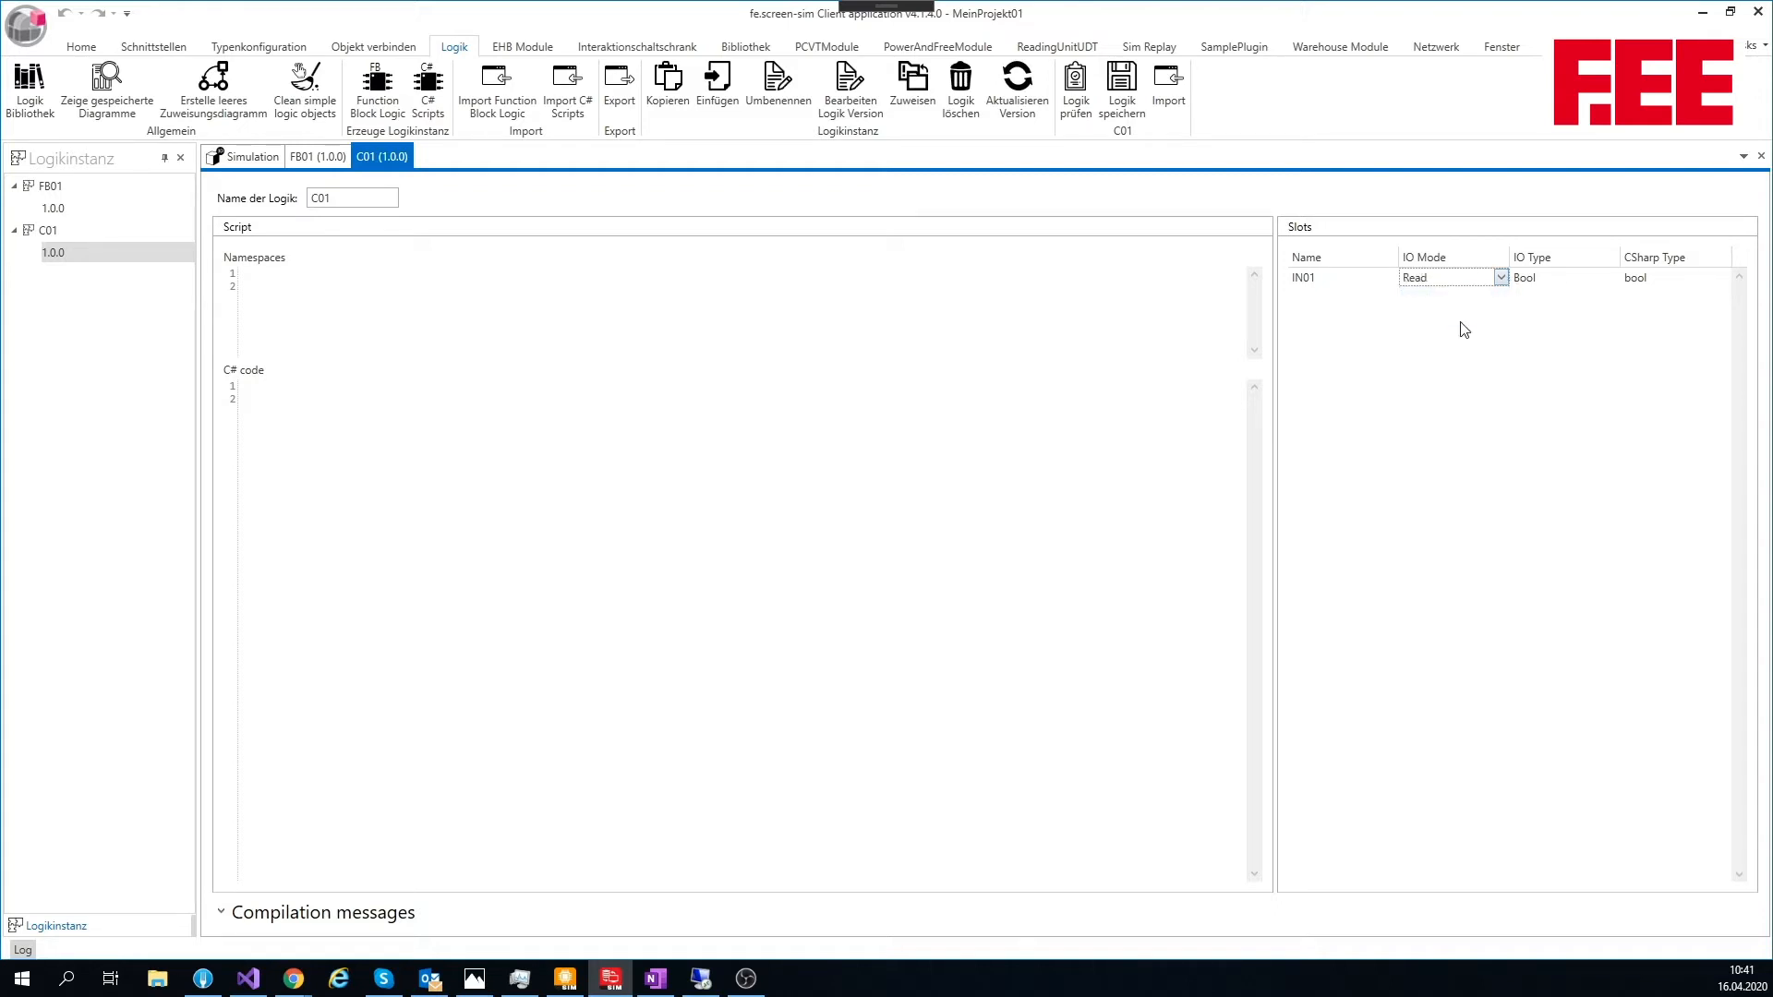
pyautogui.click(1561, 279)
# Step: Add a second Bool slot named IN02 with IO mode Read to C01
pyautogui.click(1351, 285)
pyautogui.click(1355, 302)
pyautogui.write('In0')
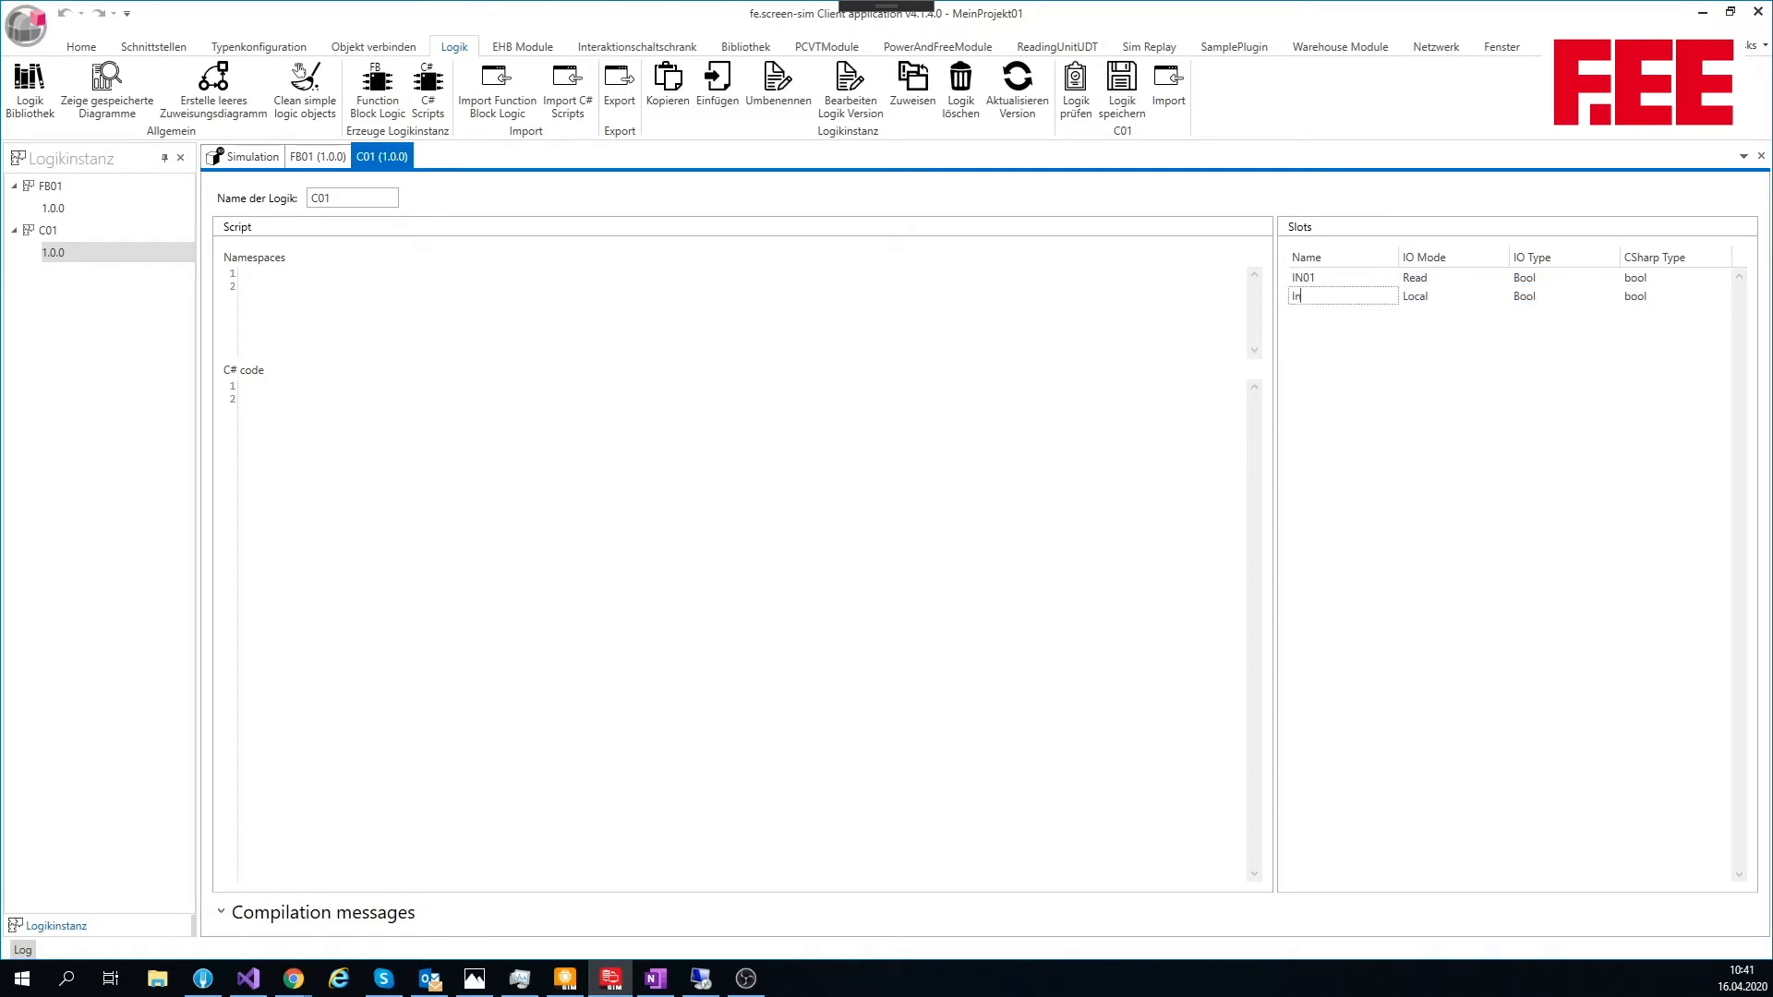
pyautogui.press('BackSpace')
pyautogui.press('BackSpace')
pyautogui.write('N02')
pyautogui.press('Tab')
pyautogui.write('Re')
pyautogui.press('Tab')
pyautogui.press('Tab')
pyautogui.press('Tab')
# Step: Add a Bool slot named Out01 with IO mode Write to C01
pyautogui.write('Out01')
pyautogui.press('Tab')
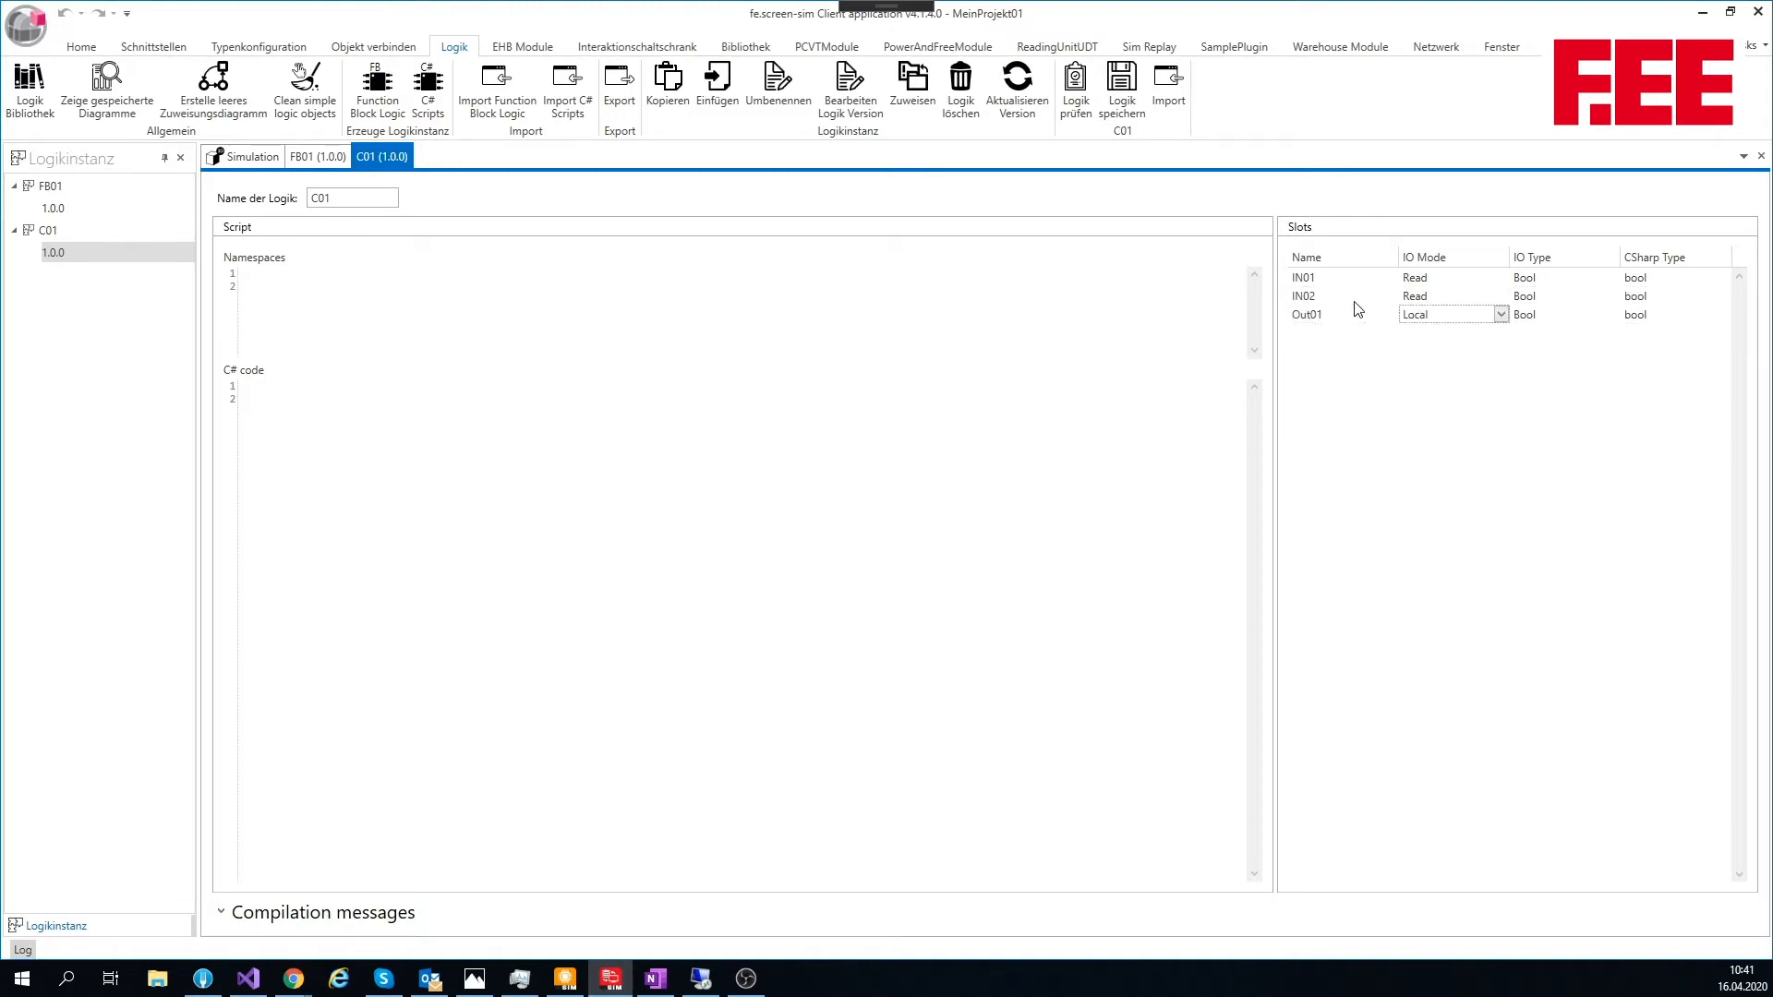
pyautogui.write('Write')
pyautogui.press('Tab')
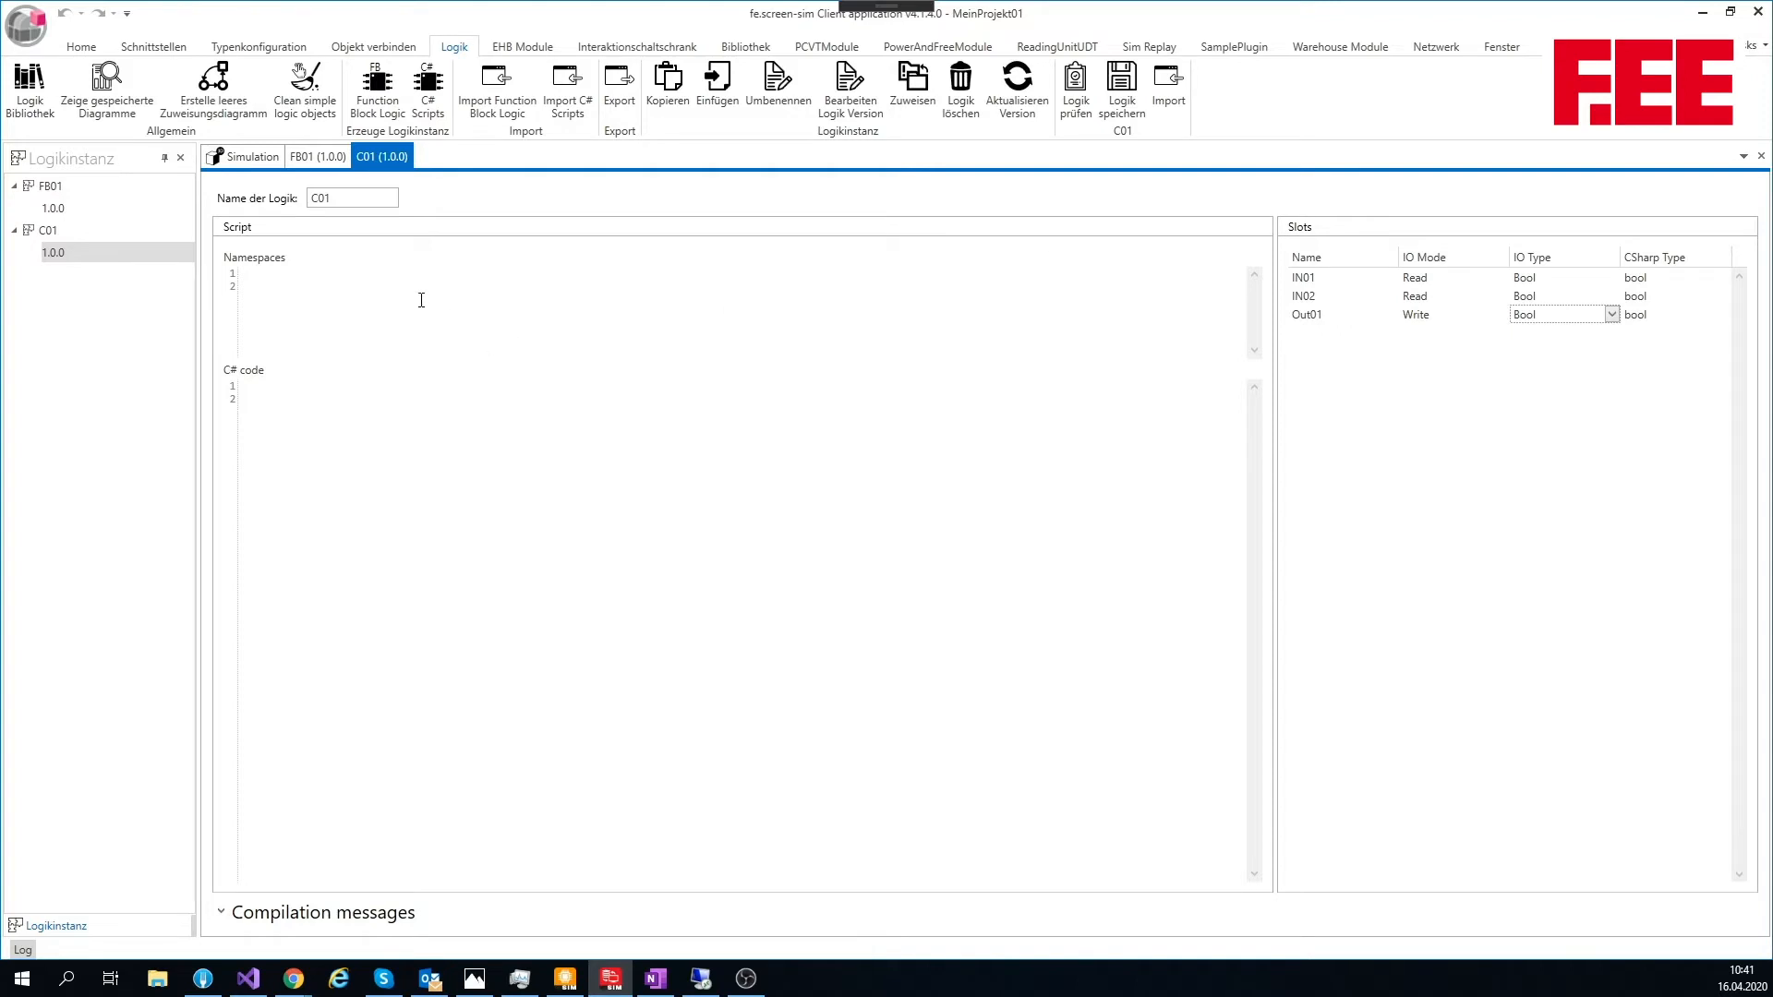
# Step: Insert an if statement template into the C# code of C01 from the code completion
pyautogui.click(421, 300)
pyautogui.click(280, 386)
pyautogui.hotkey('ctrl', 'space')
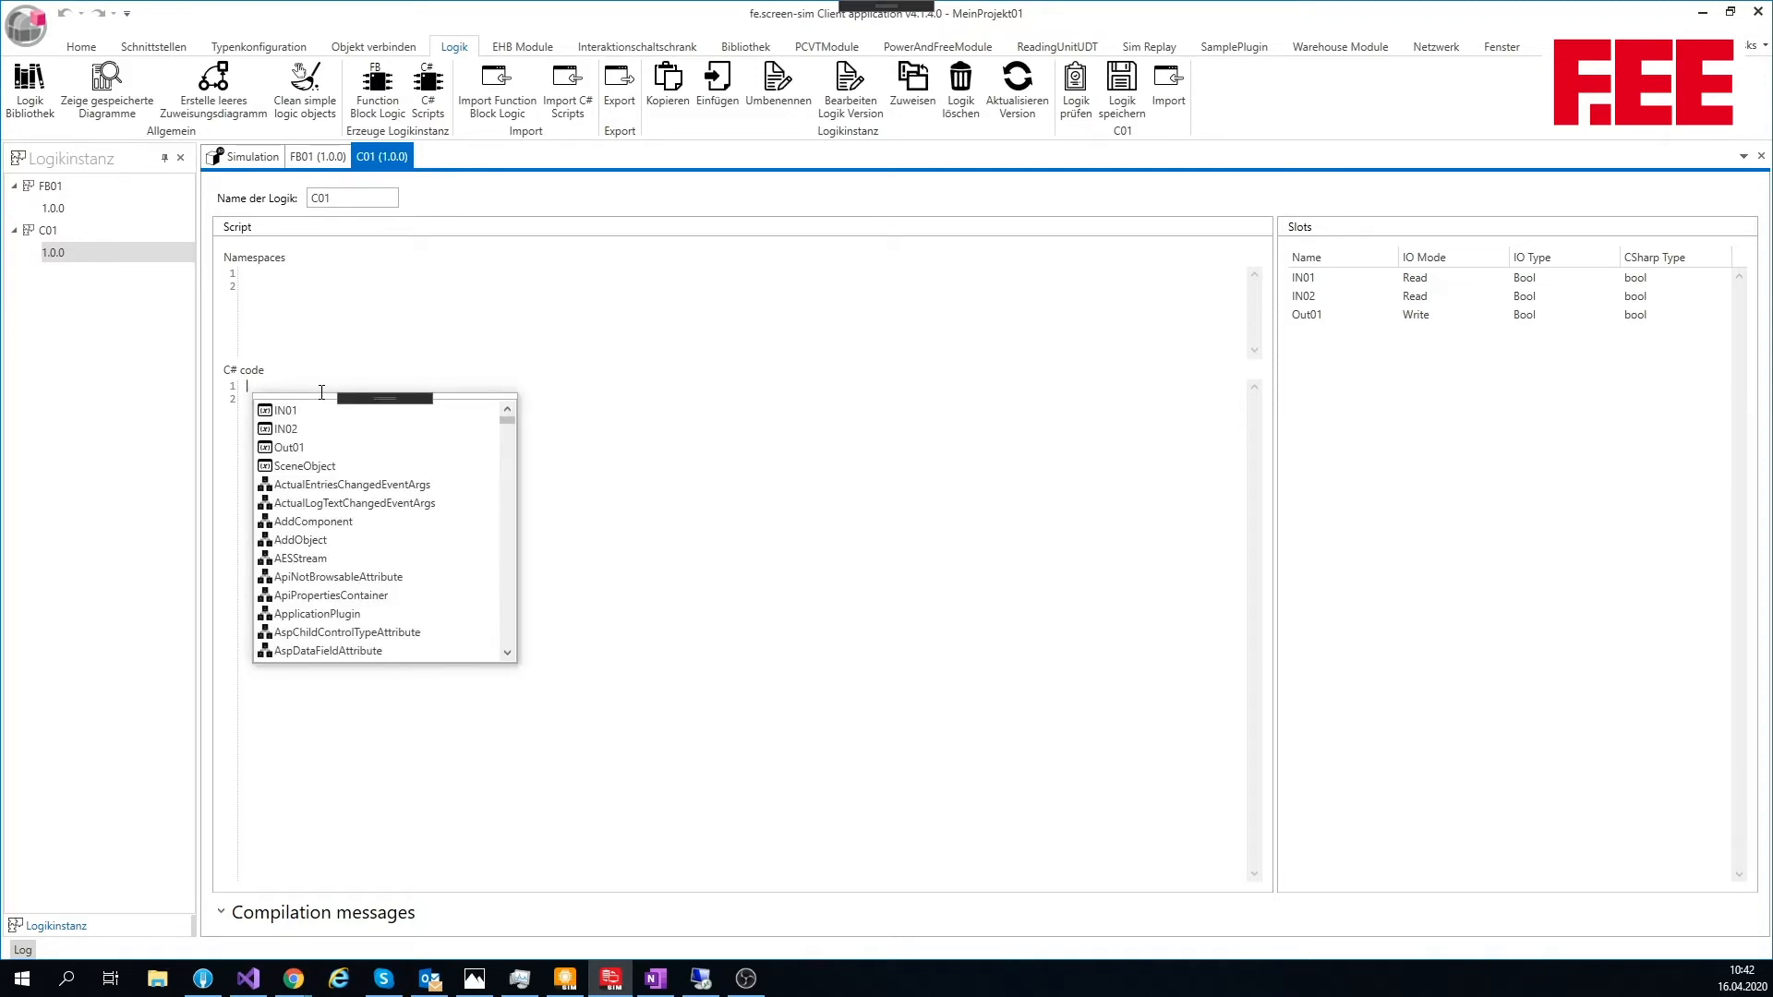
pyautogui.write('if')
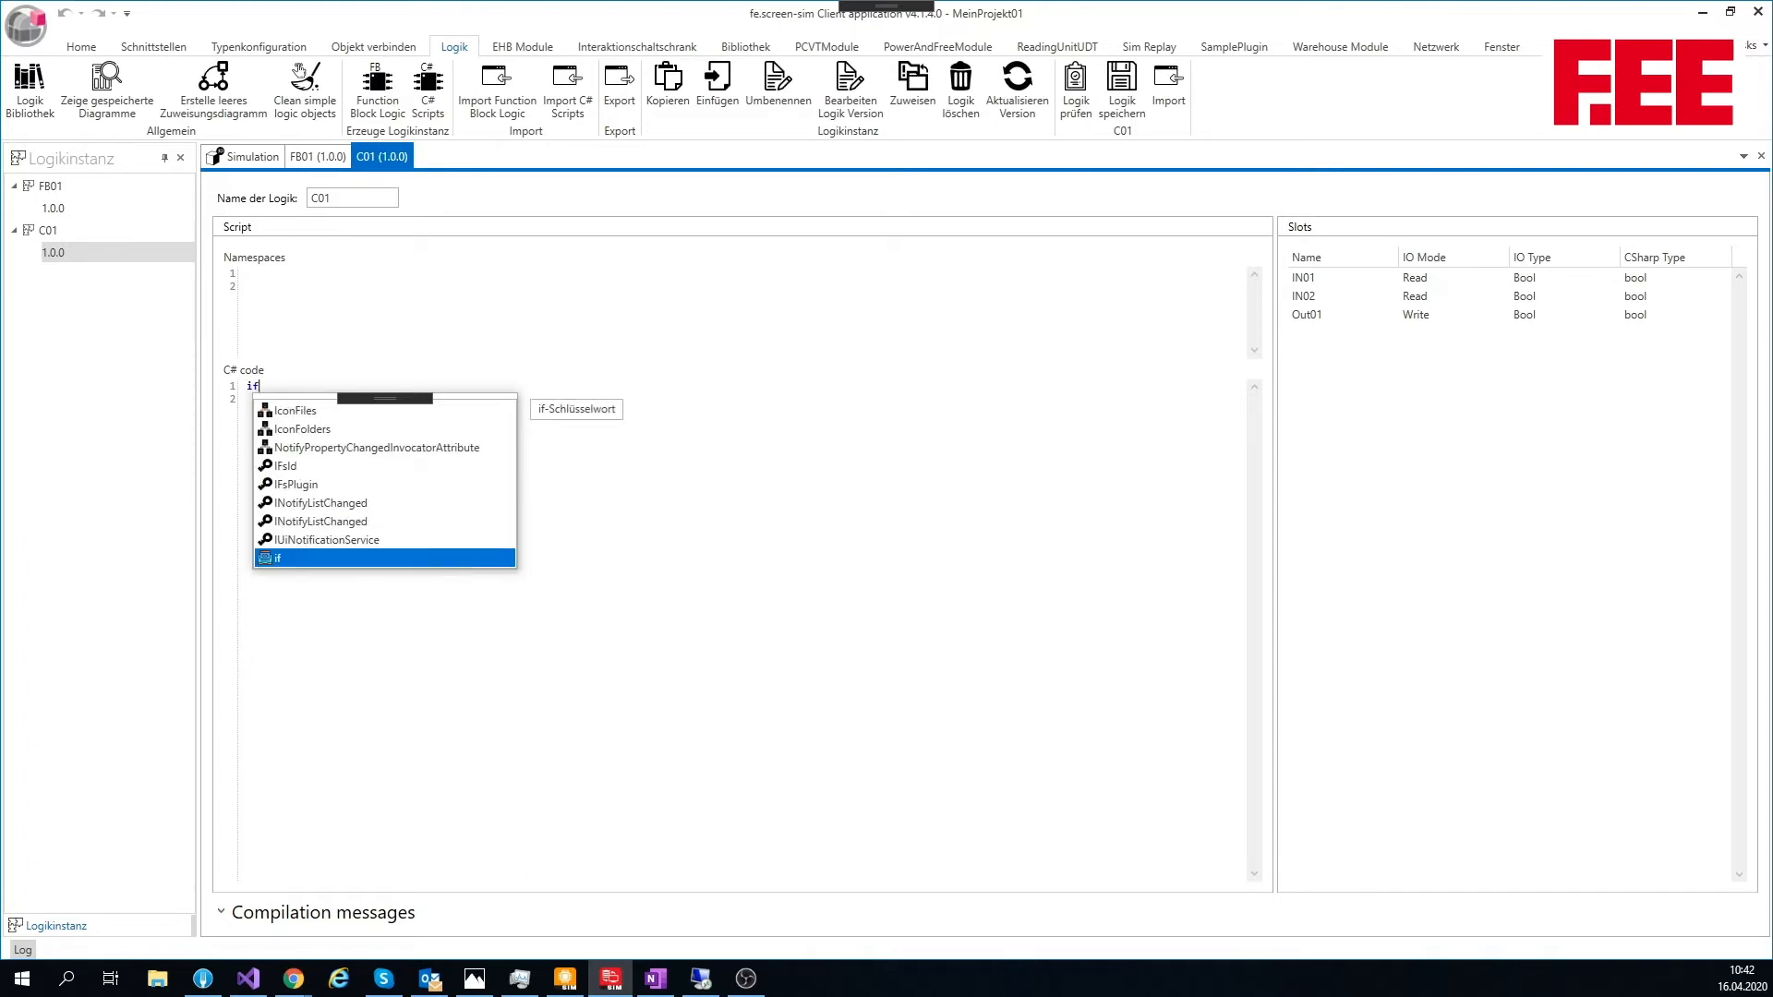
pyautogui.press('Tab')
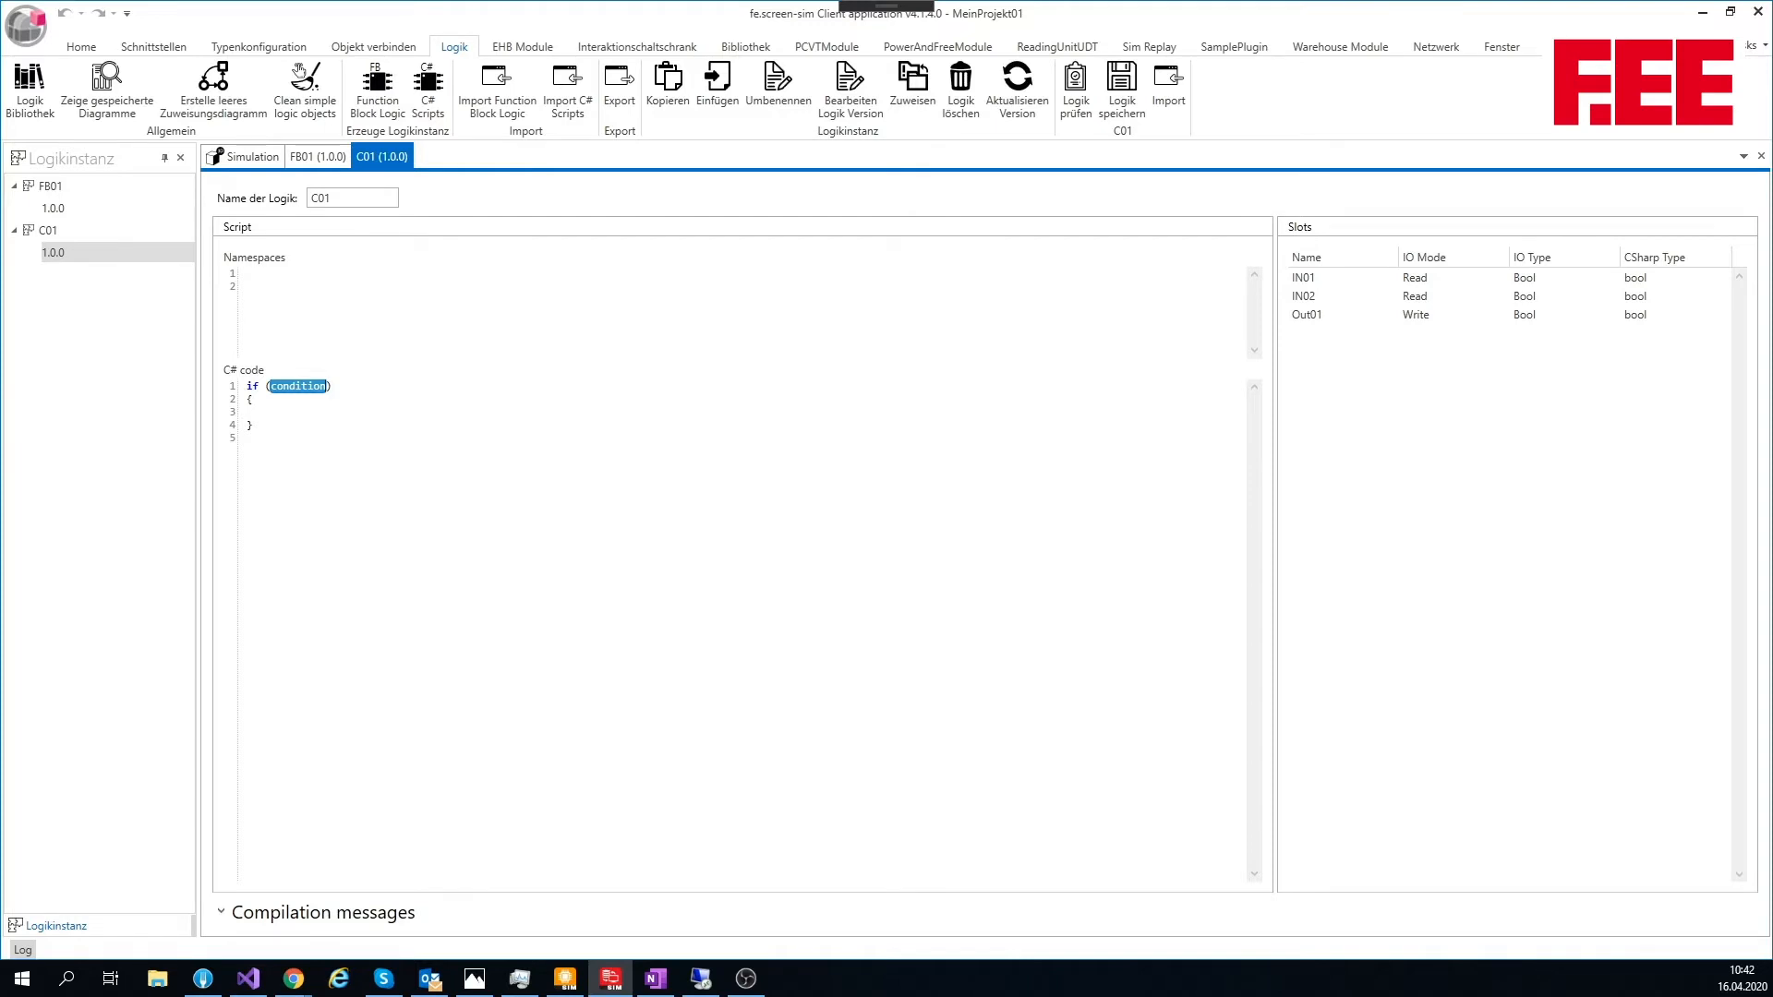
# Step: Start the if condition with the comparison IN01 == true
pyautogui.write('IN')
pyautogui.write(' == true')
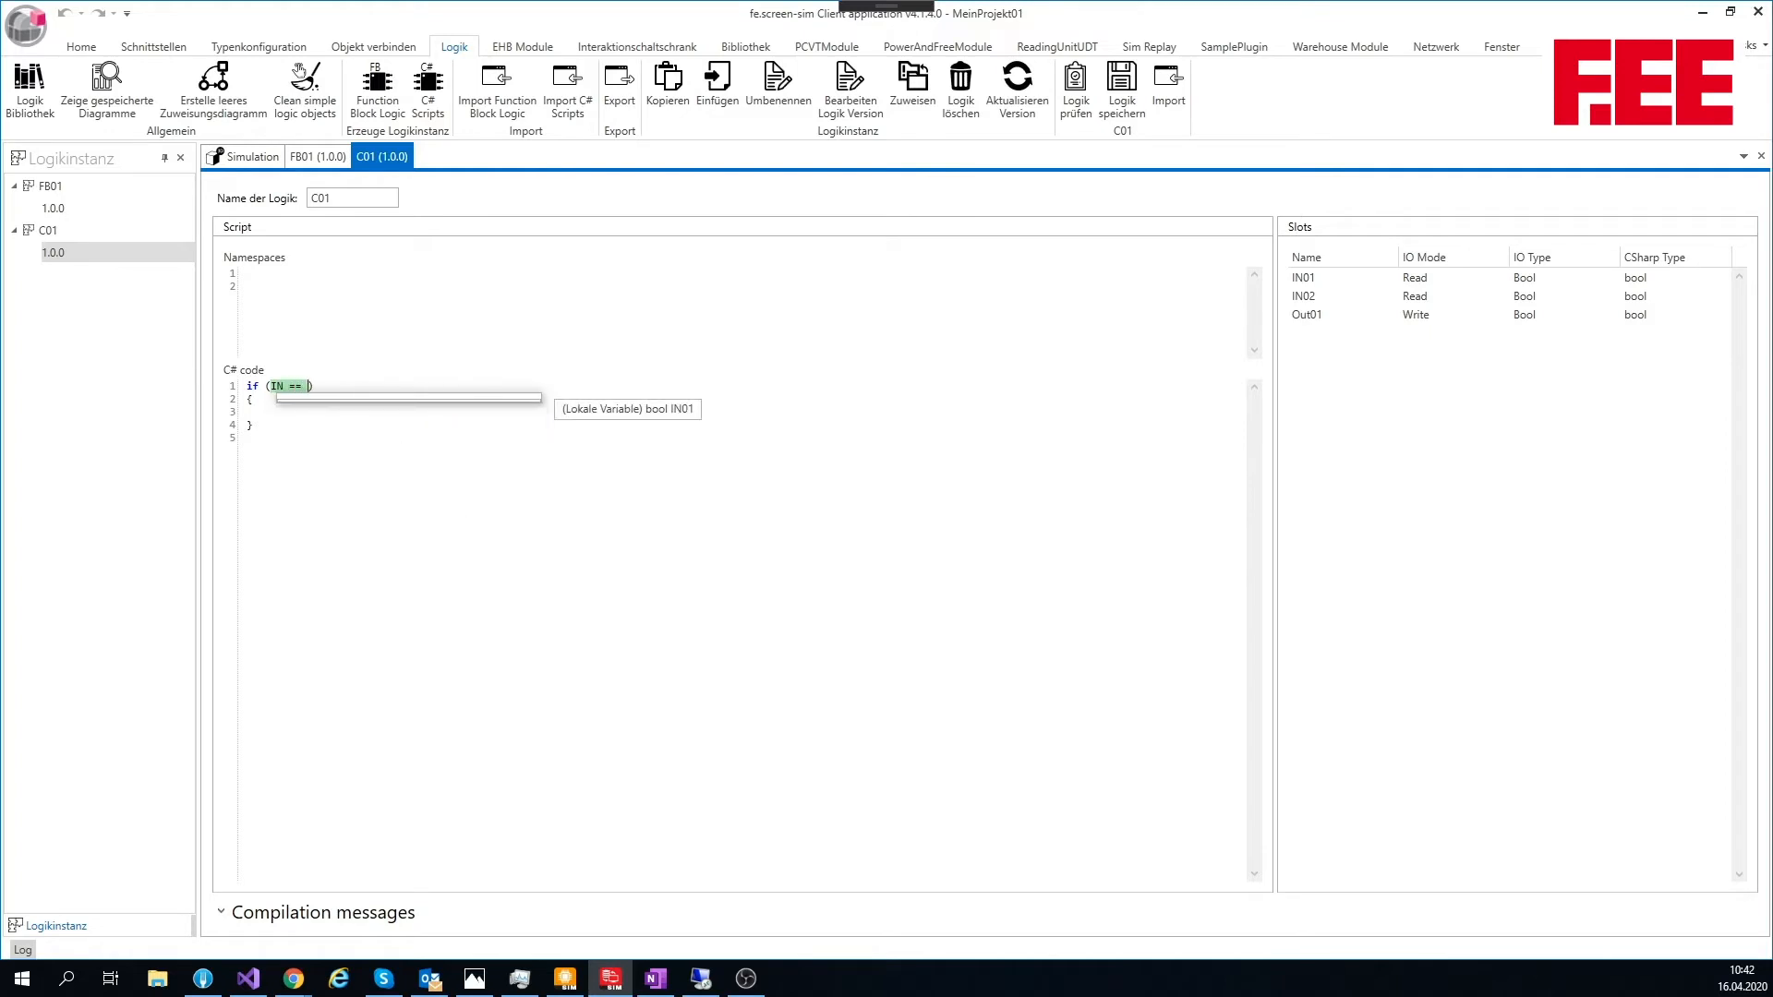
pyautogui.write(' /')
pyautogui.press('BackSpace')
pyautogui.write('&& Out')
pyautogui.press('Return')
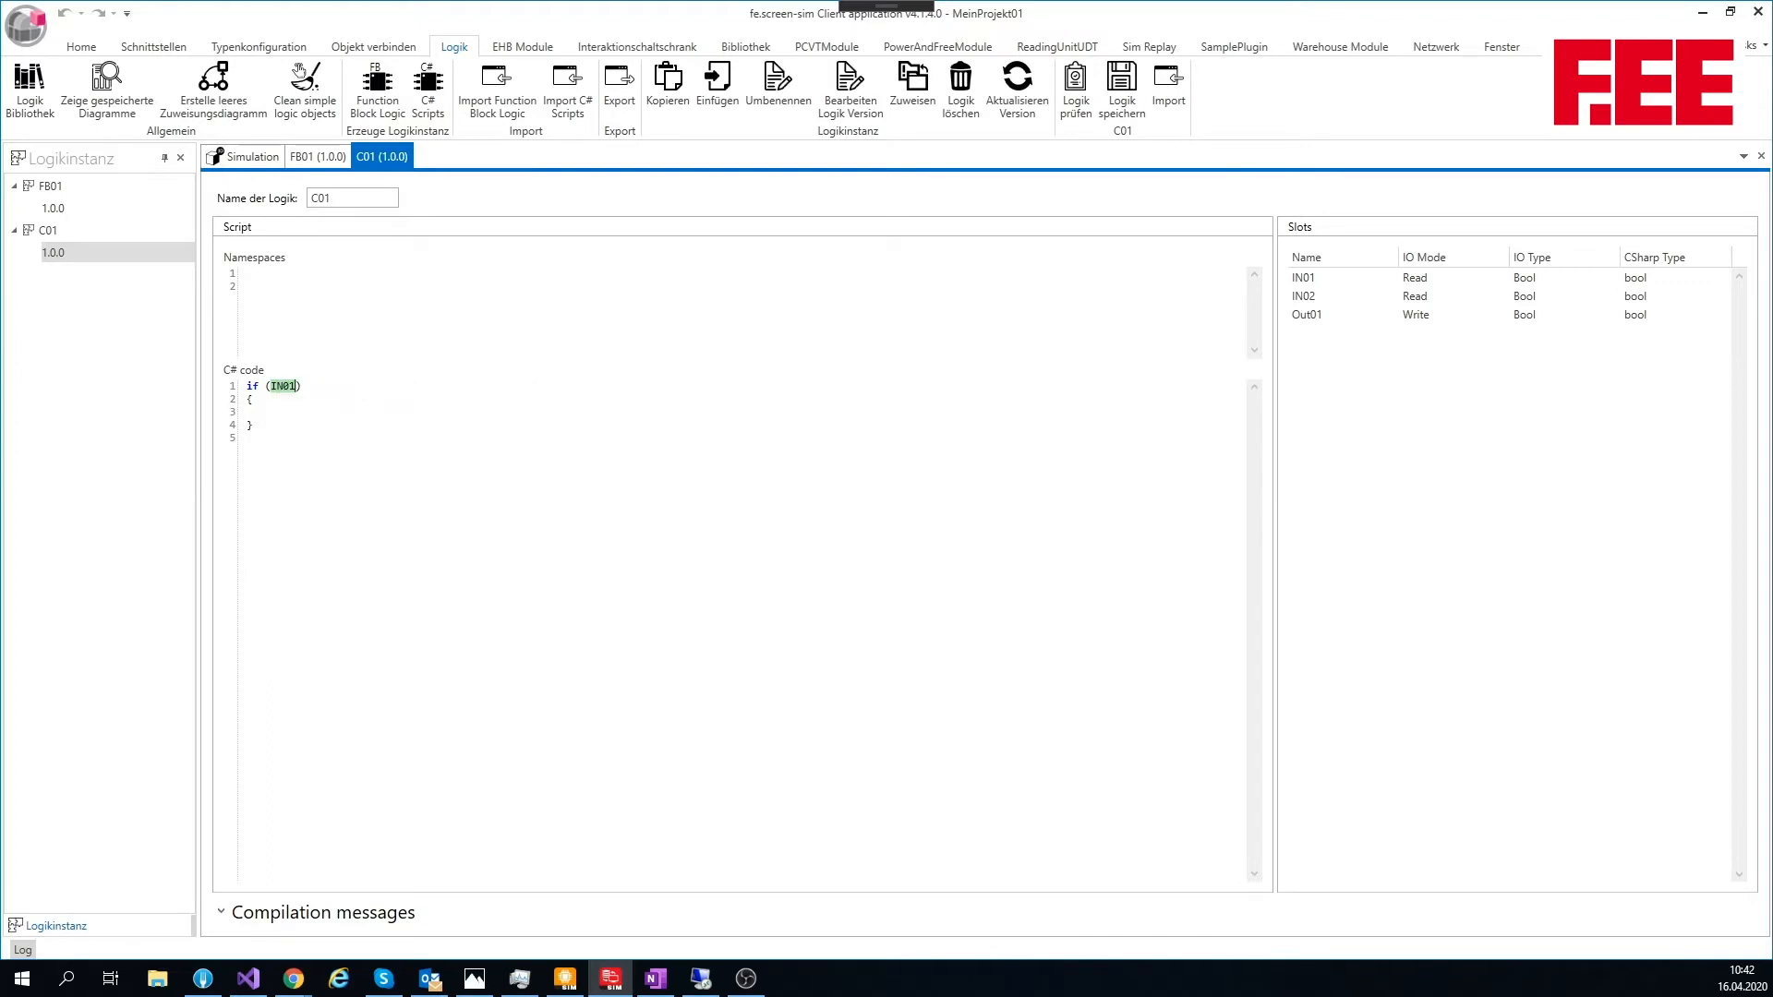
pyautogui.write('== true ')
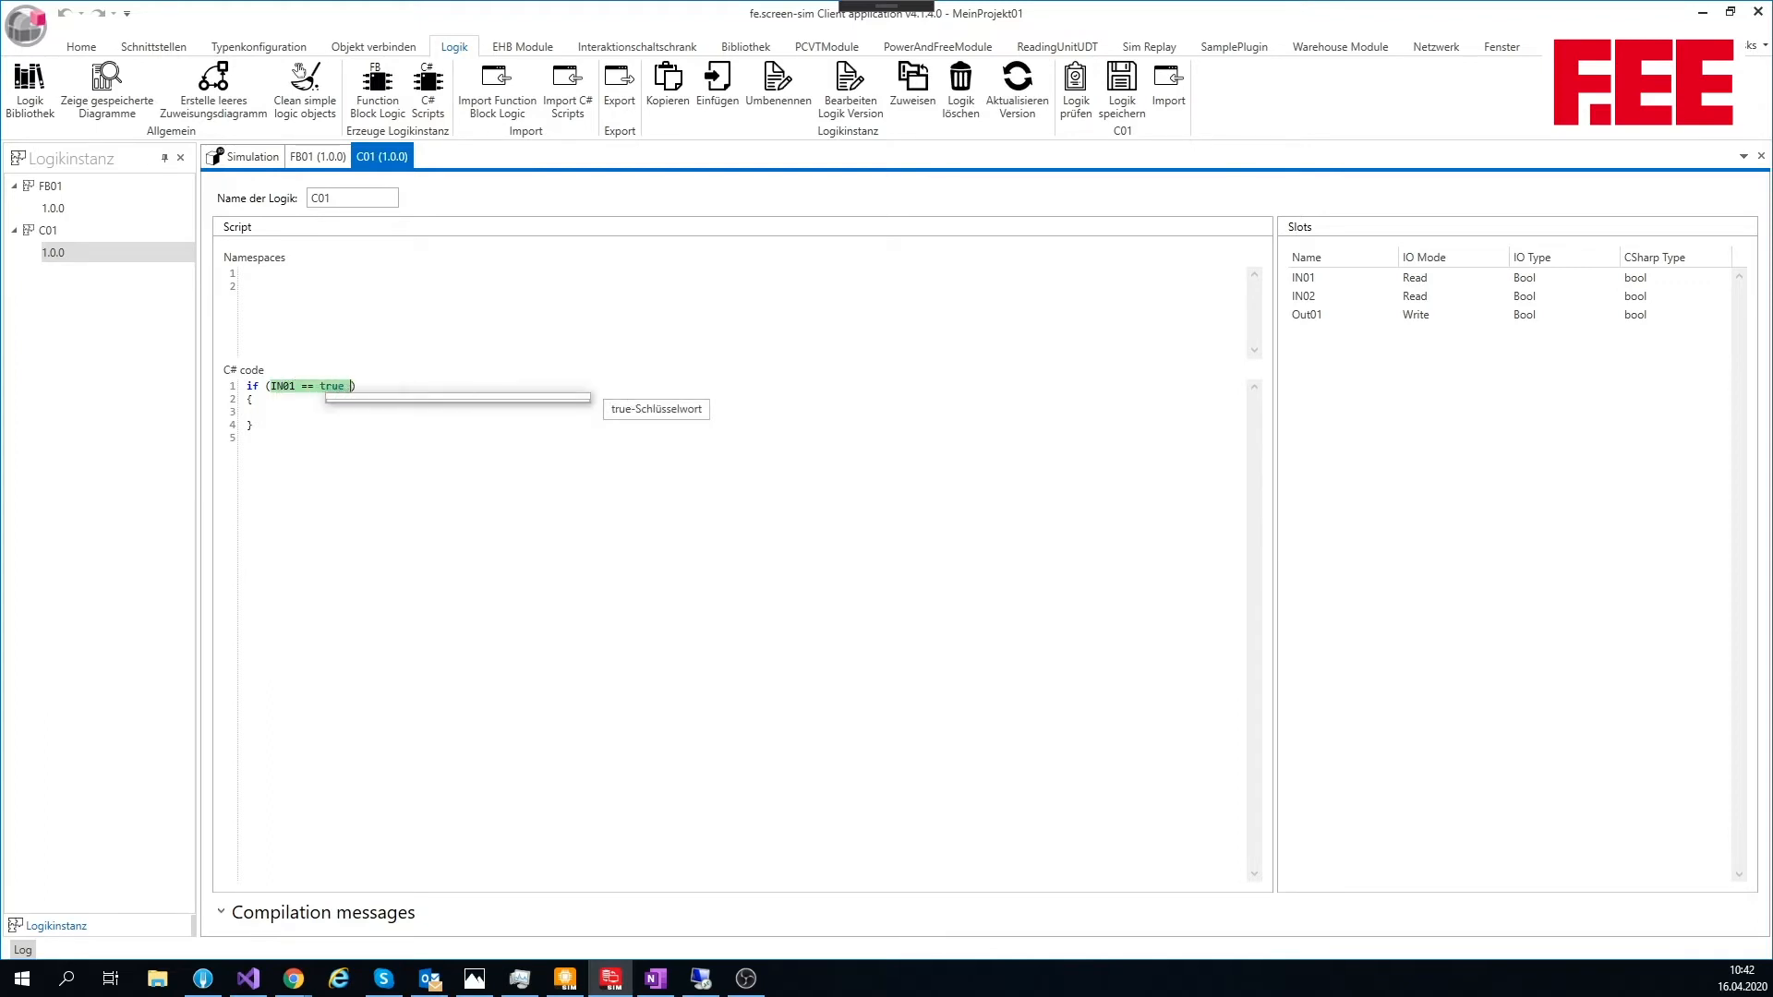
pyautogui.write('&& ')
pyautogui.write('I')
pyautogui.write('N02==')
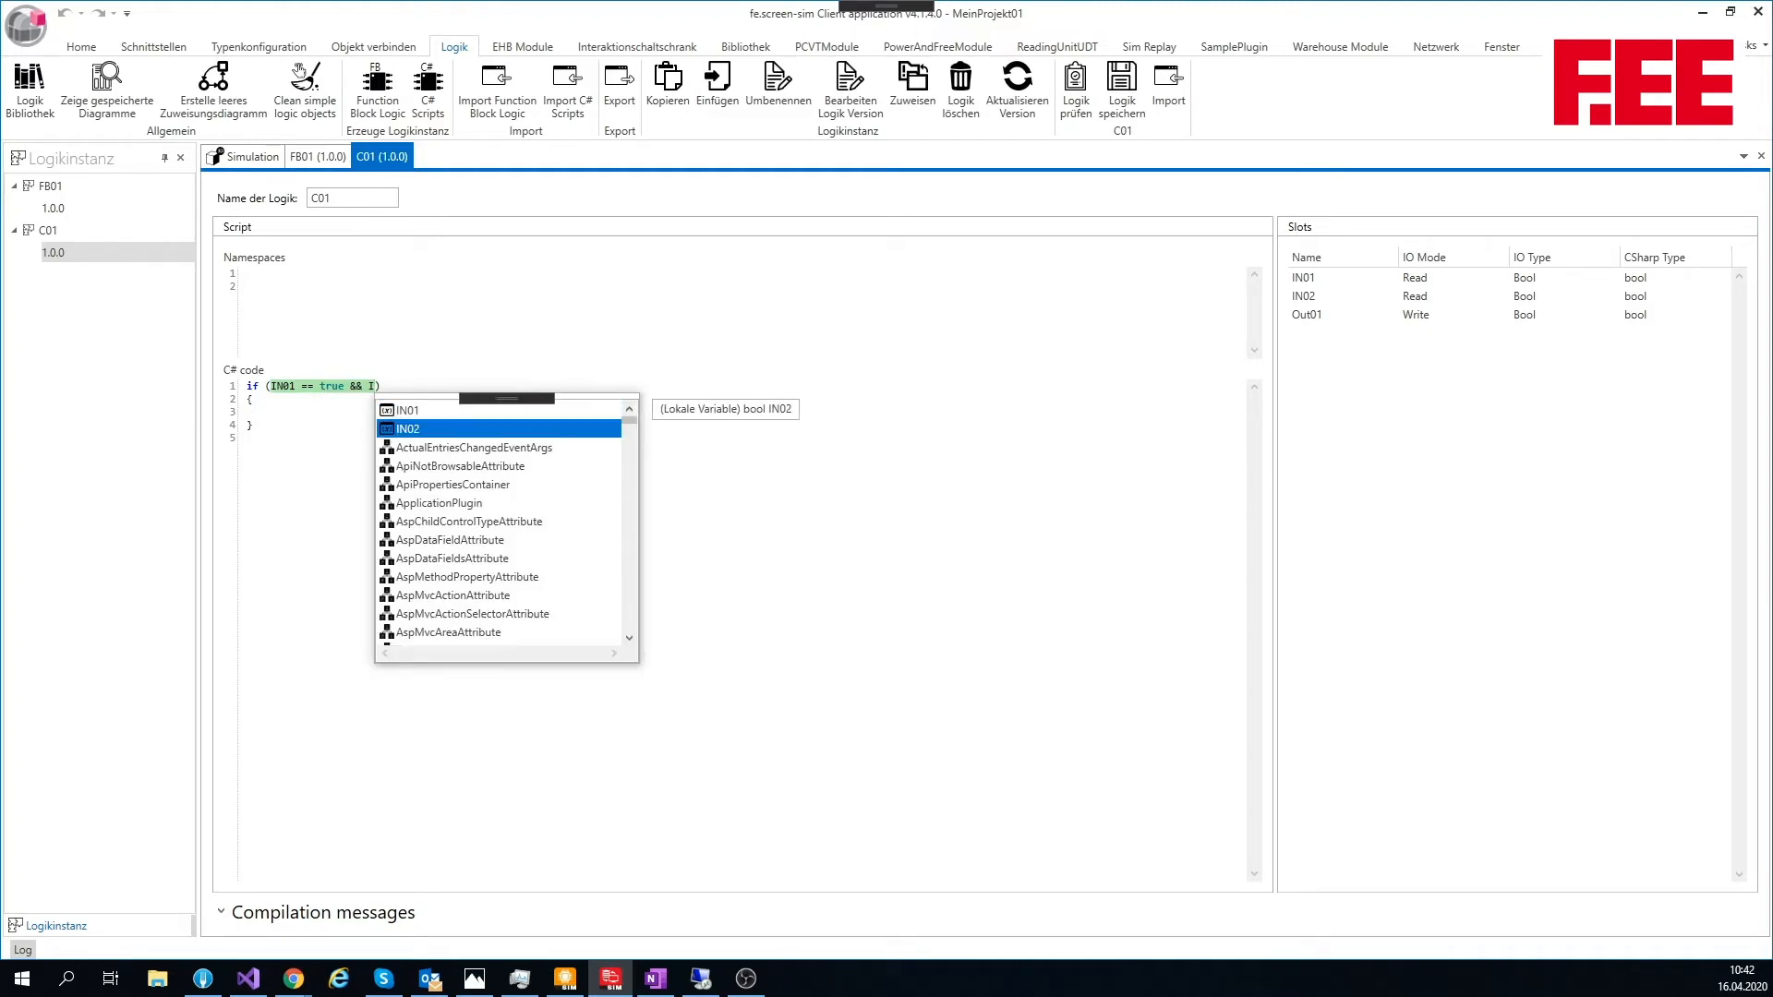
pyautogui.write('tr')
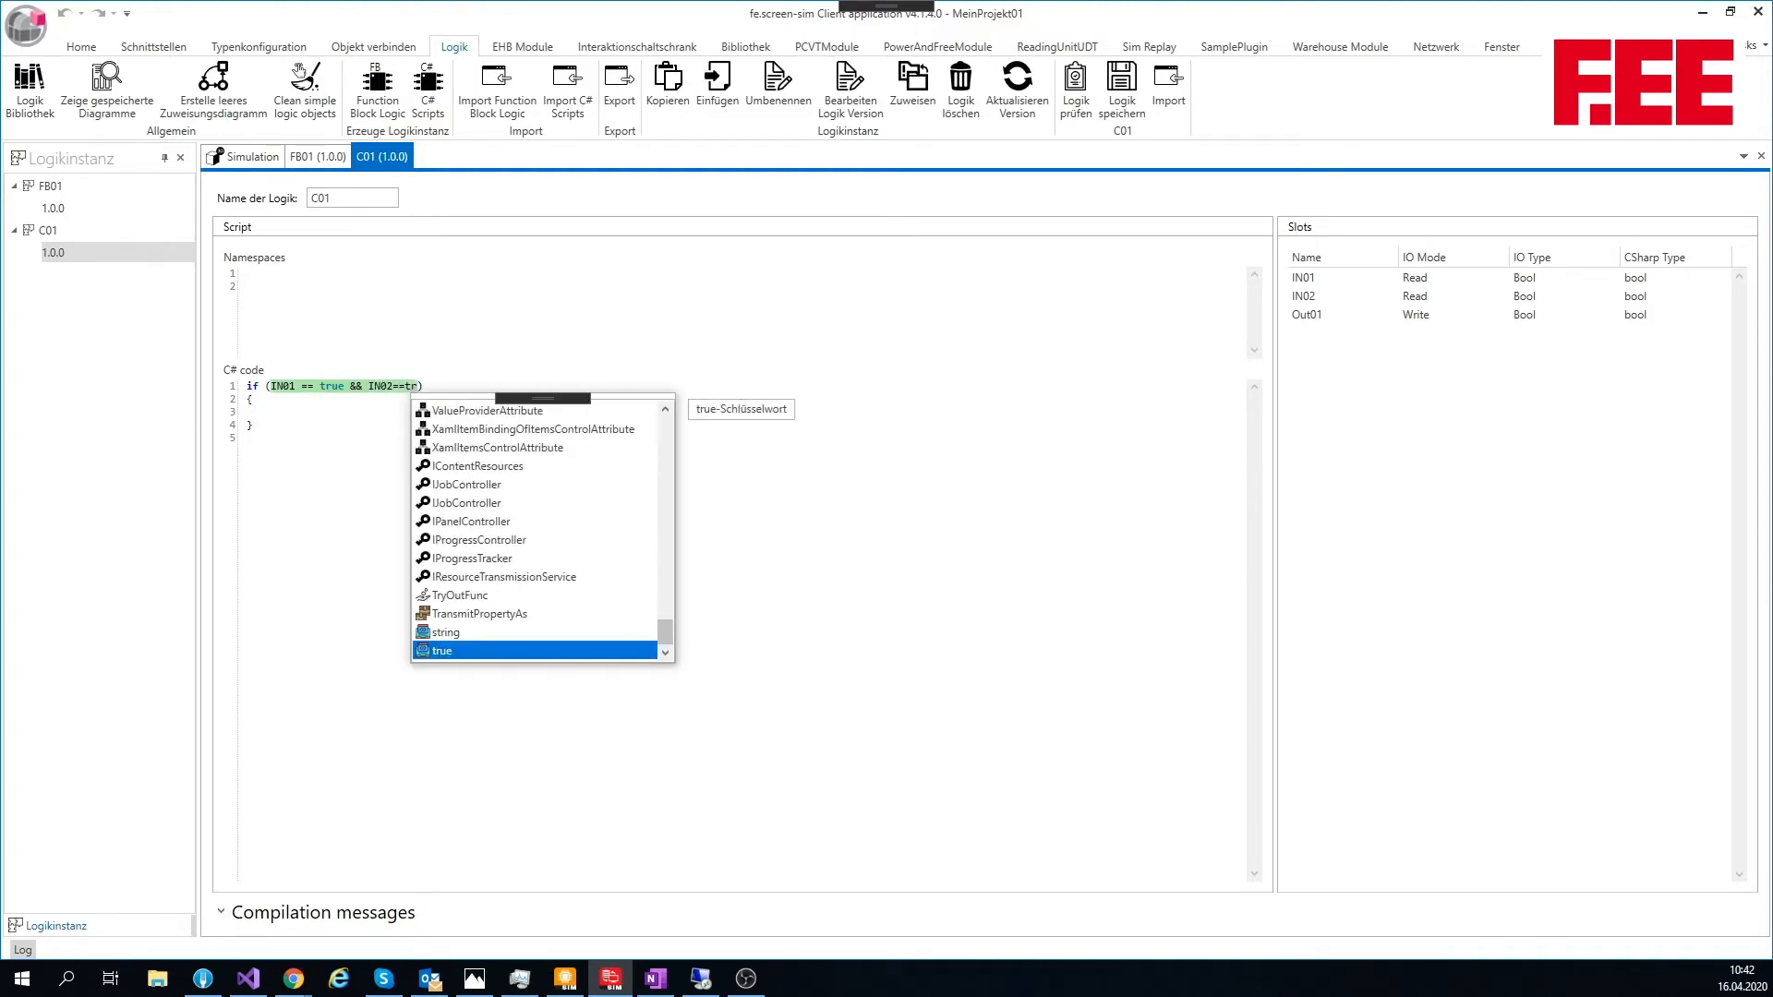
# Step: Extend the if condition with && IN02==true and continue in the statement's body
pyautogui.press('Return')
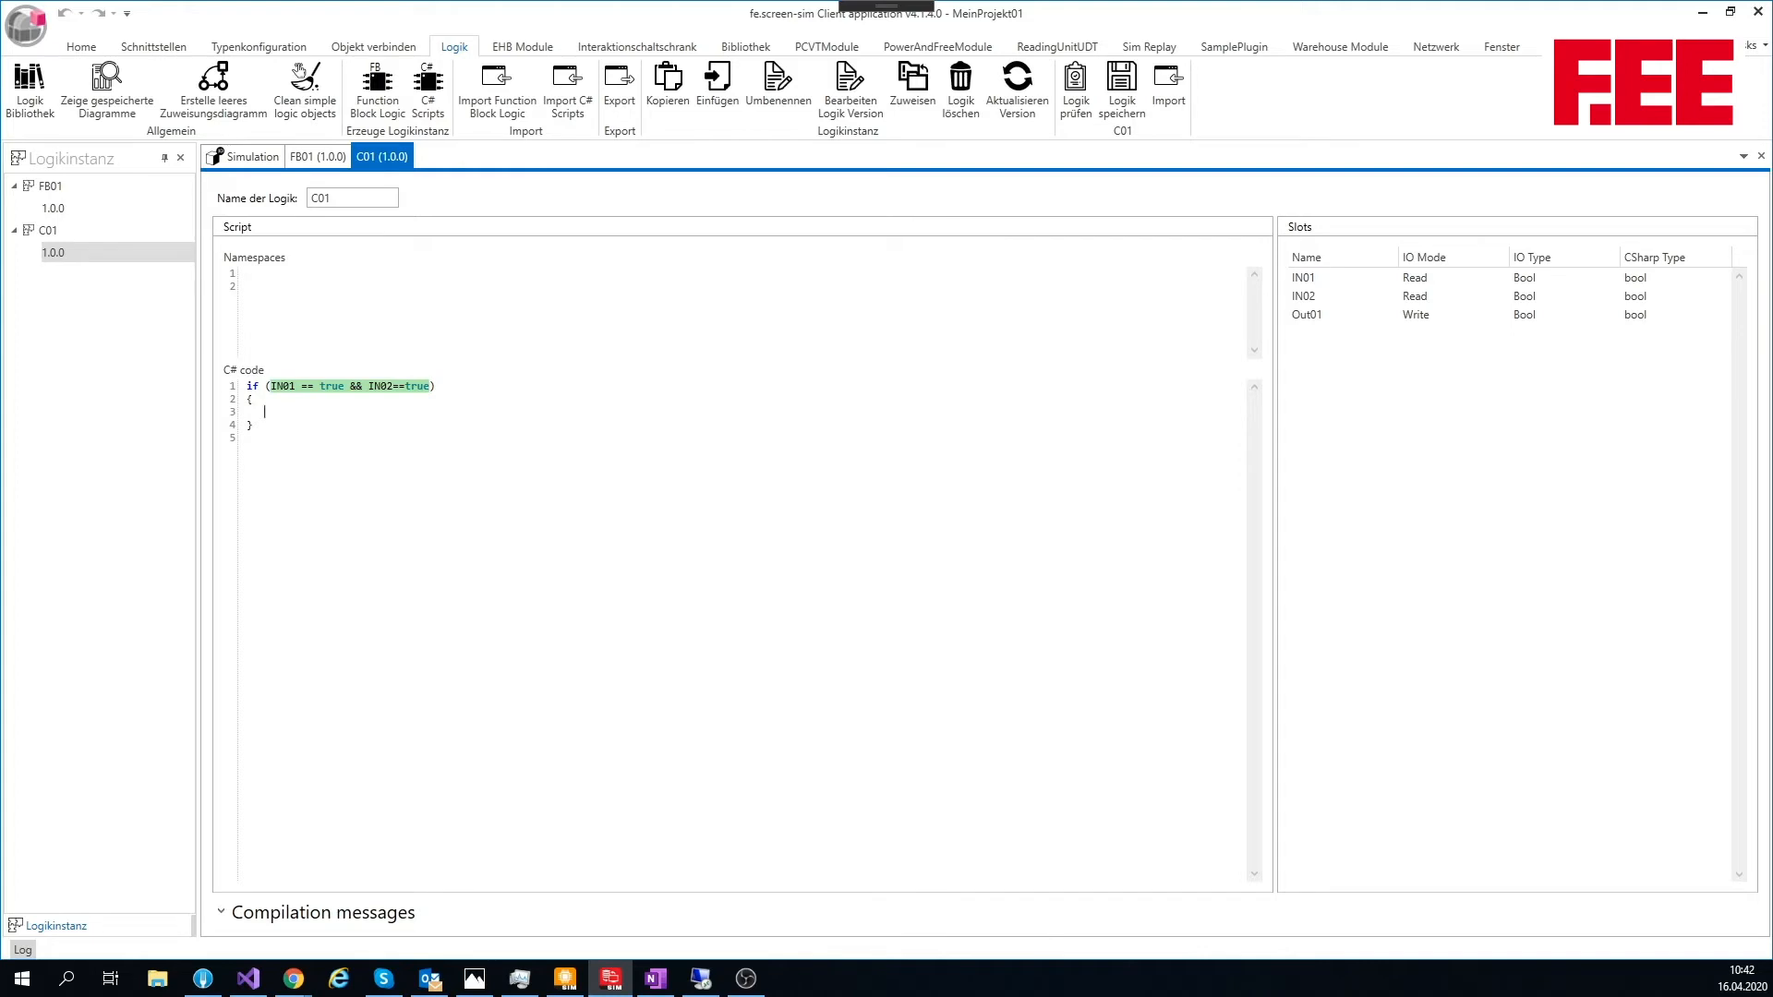
# Step: Write the assignment Out01 = true; inside the body of the if statement
pyautogui.write('Out')
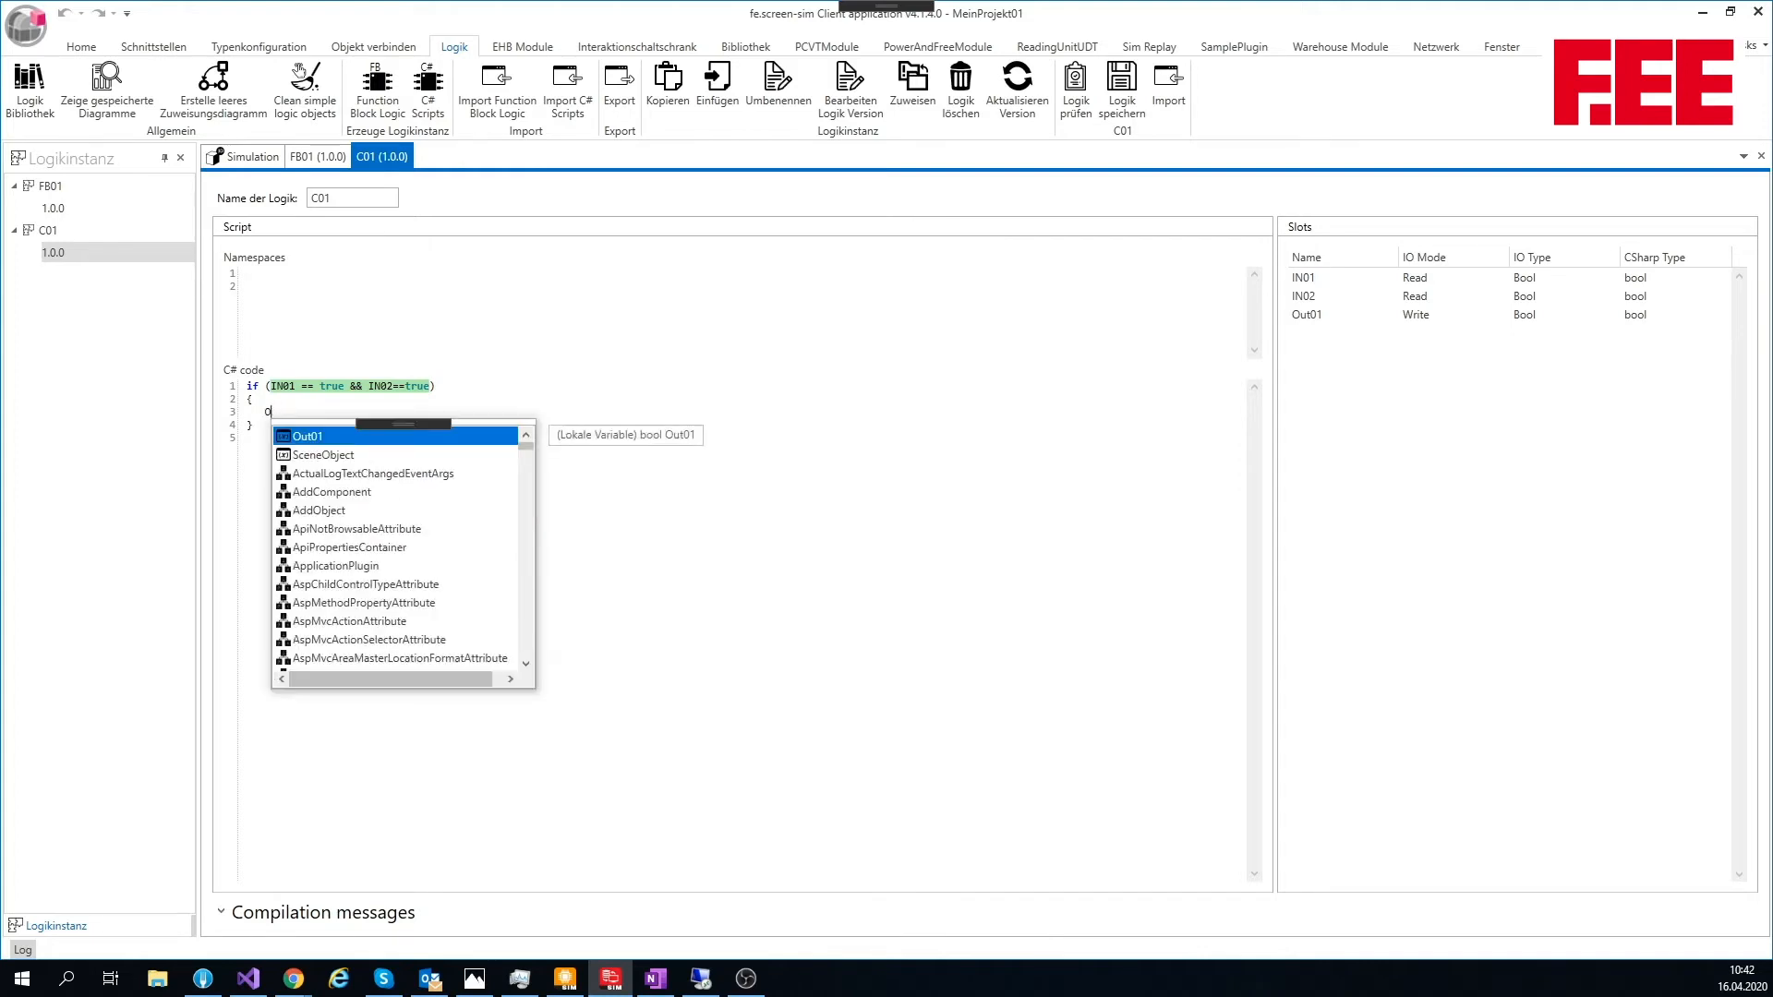
pyautogui.press('Return')
pyautogui.write('=')
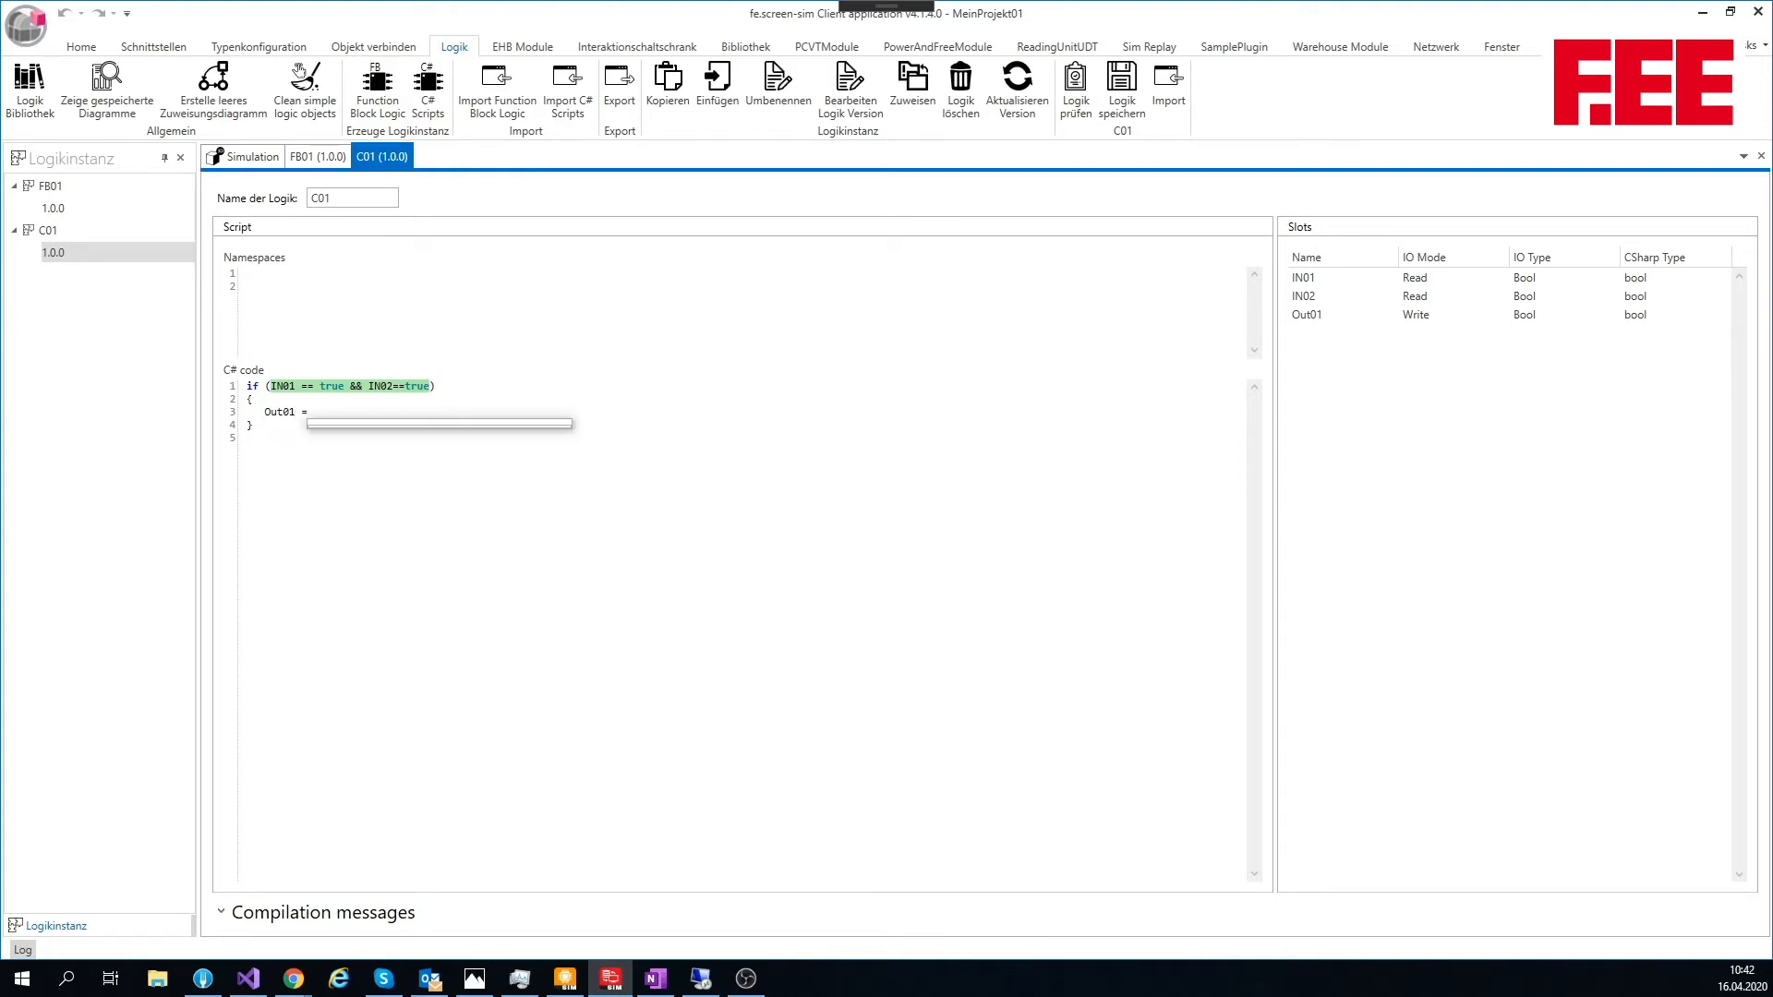
pyautogui.write(' true')
pyautogui.press('Return')
pyautogui.press('Return')
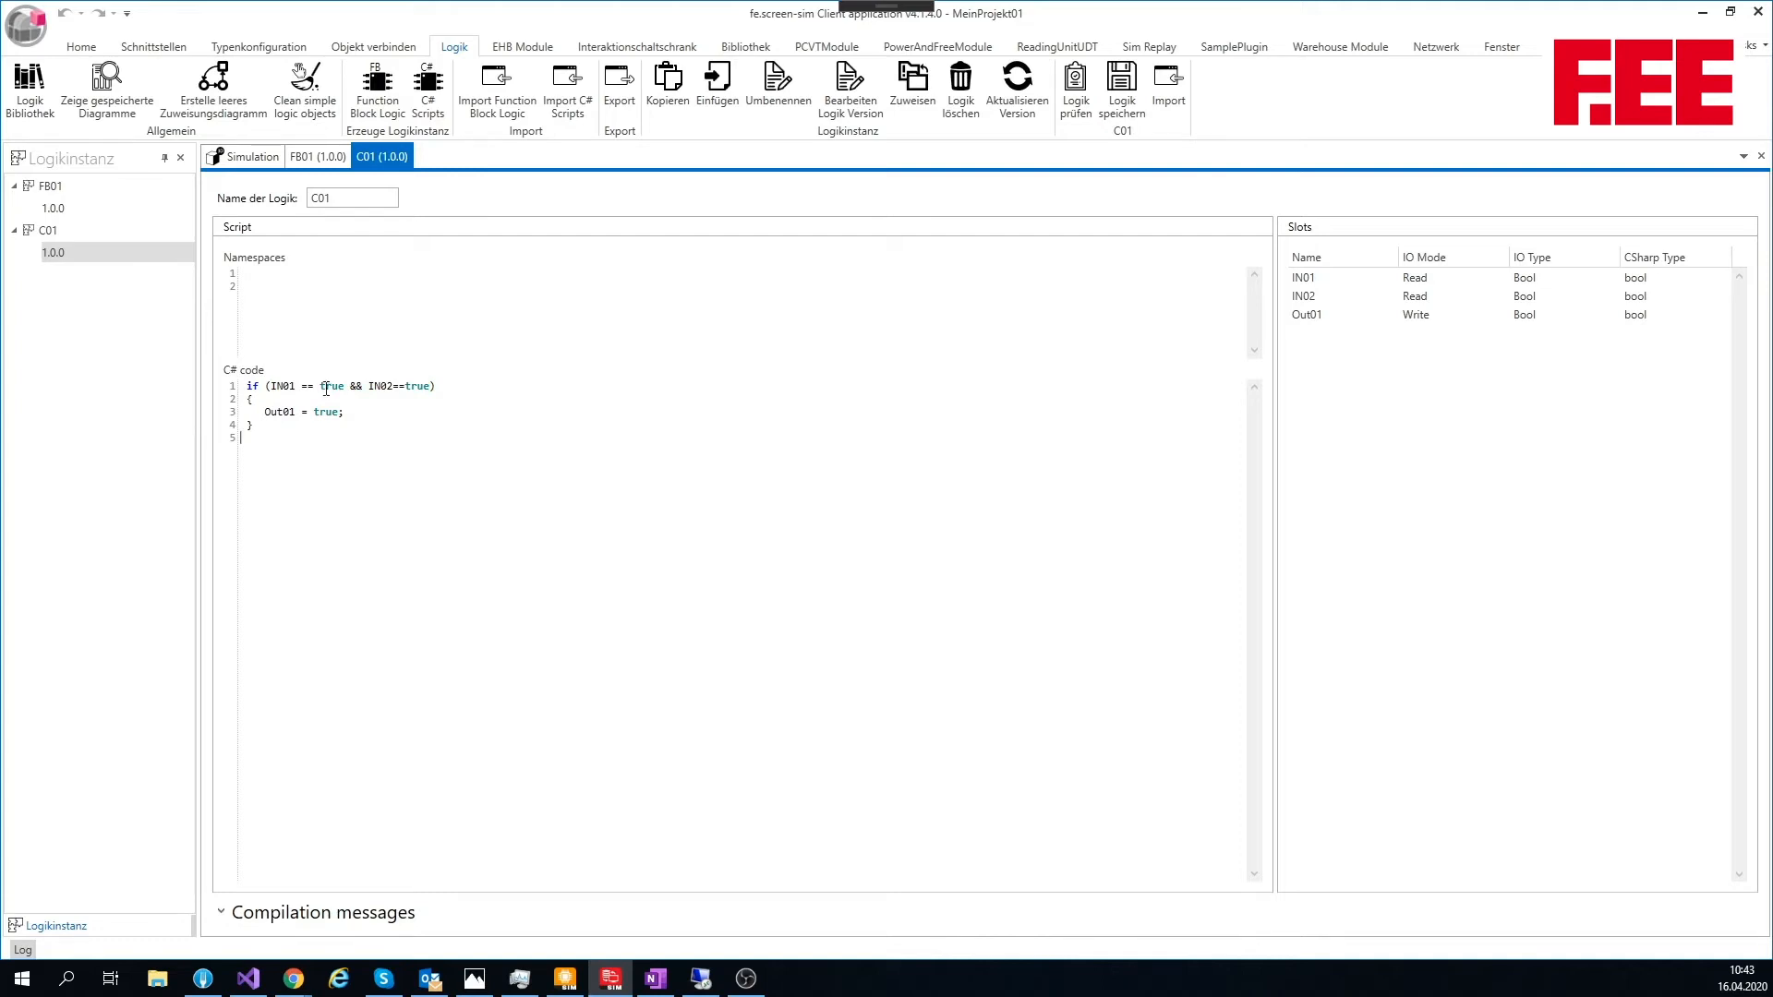
# Step: Add an else branch below the if block with a copy of the assignment changed to Out01 = false;
pyautogui.write('else')
pyautogui.press('Escape')
pyautogui.press('Up')
pyautogui.press('Up')
pyautogui.hotkey('shift', 'End')
pyautogui.hotkey('ctrl', 'c')
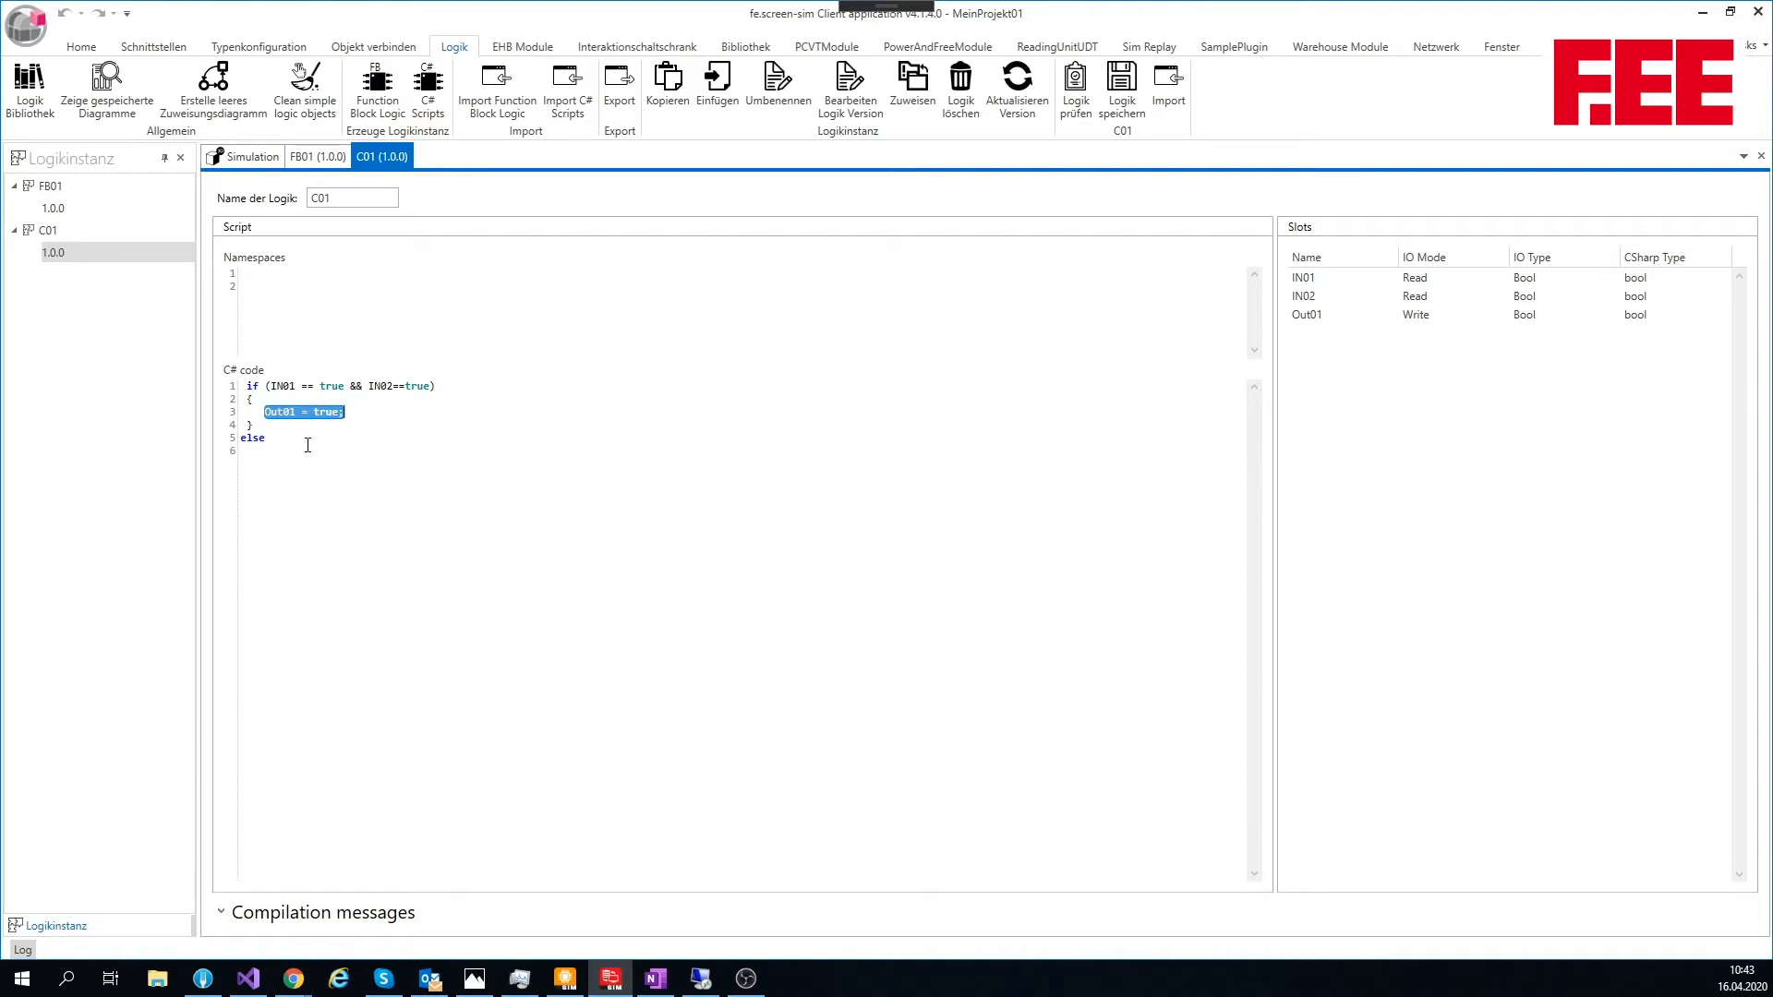
pyautogui.press('Down')
pyautogui.hotkey('ctrl', 'v')
pyautogui.doubleClick(308, 447)
pyautogui.write('false')
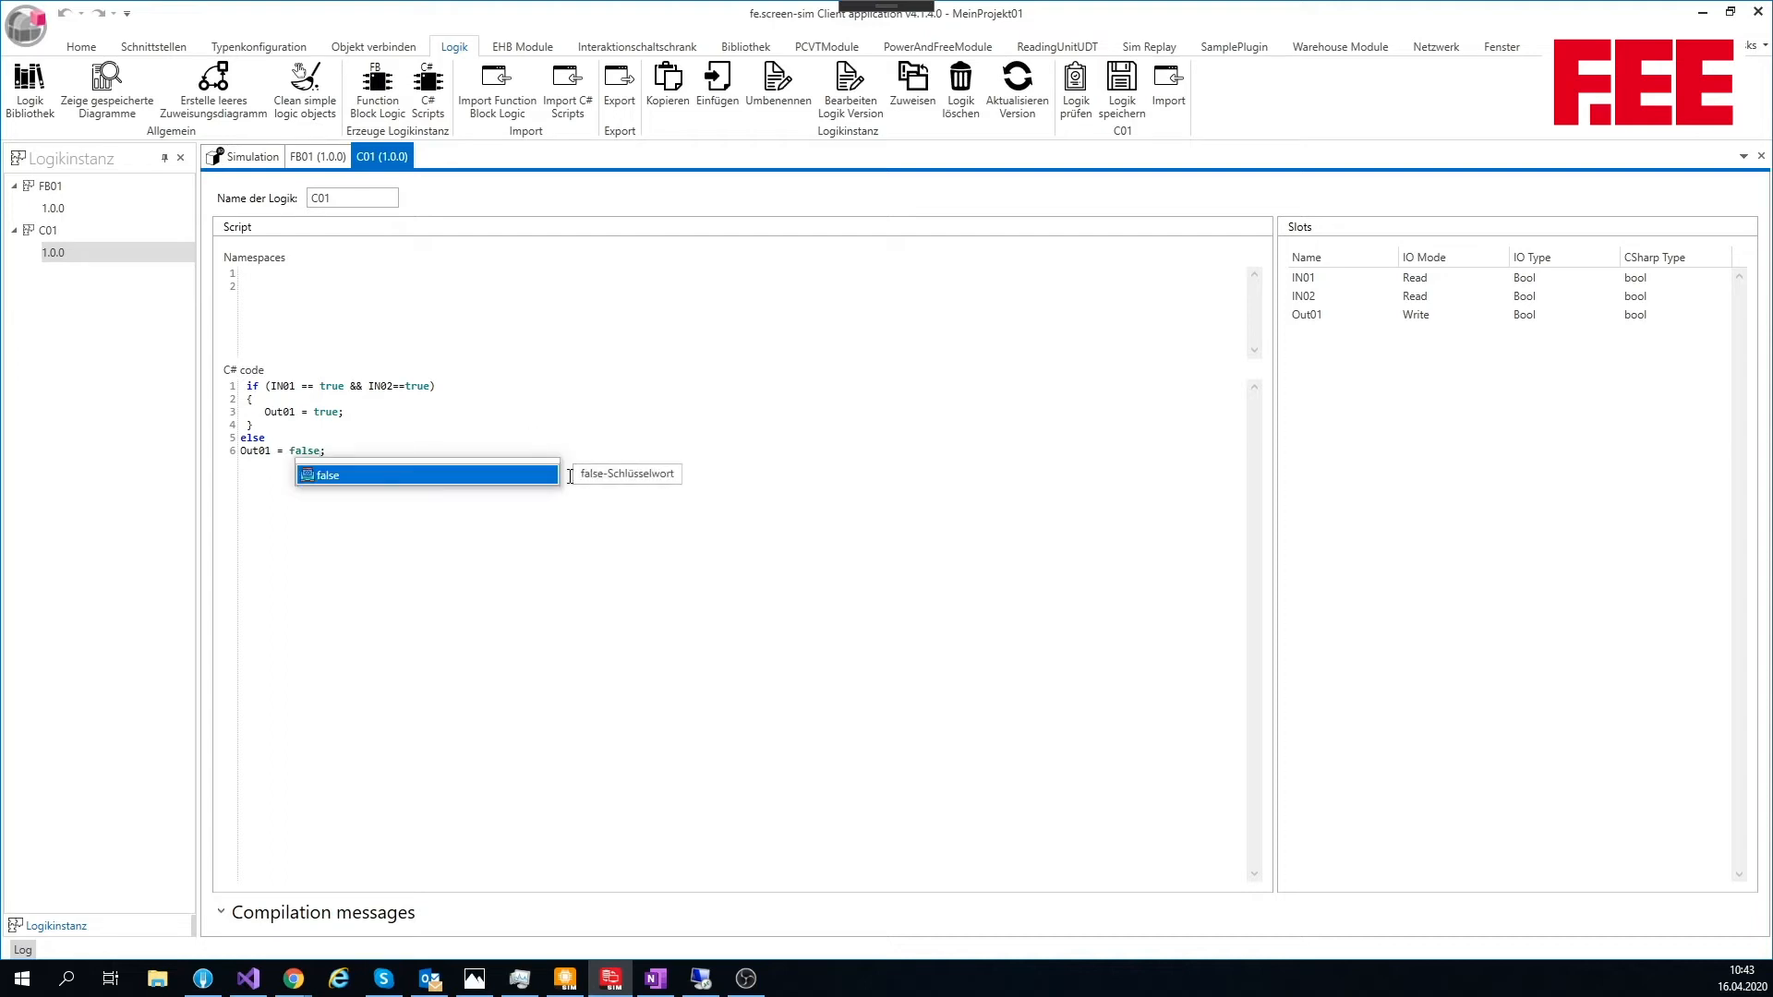
pyautogui.click(638, 426)
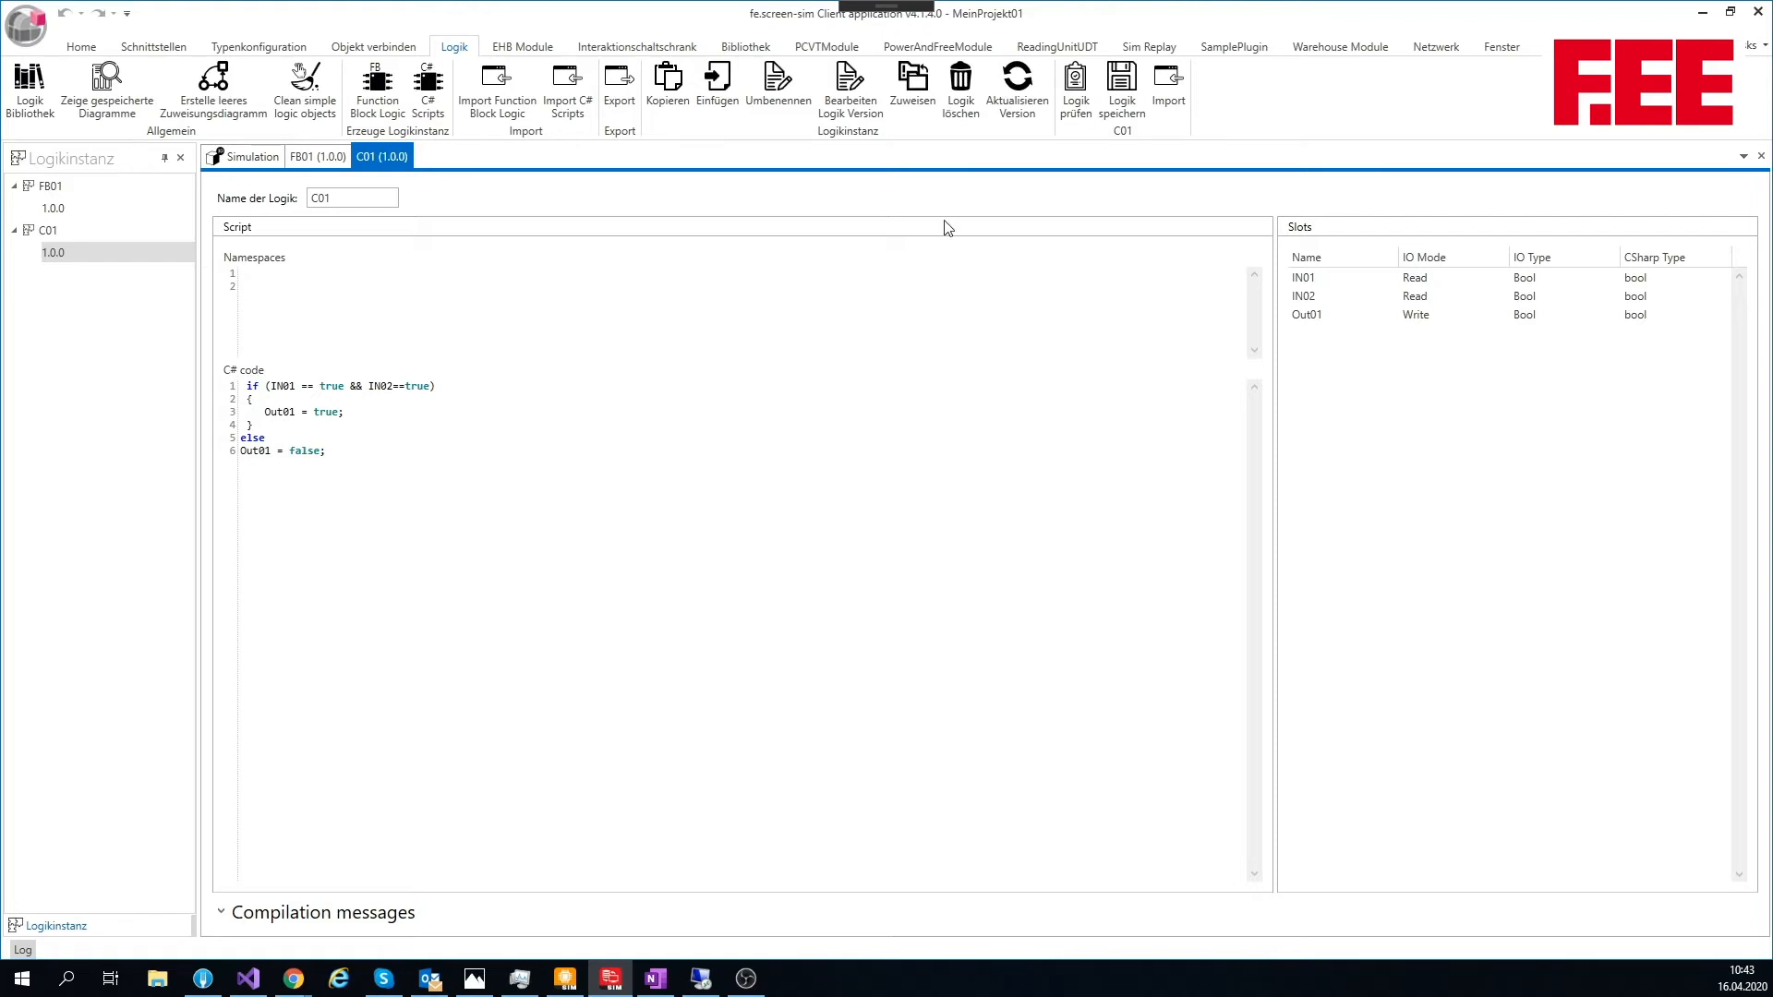
# Step: Check and save the C01 logic, and close the C01 and FB01 editors
pyautogui.click(1076, 91)
pyautogui.click(1134, 90)
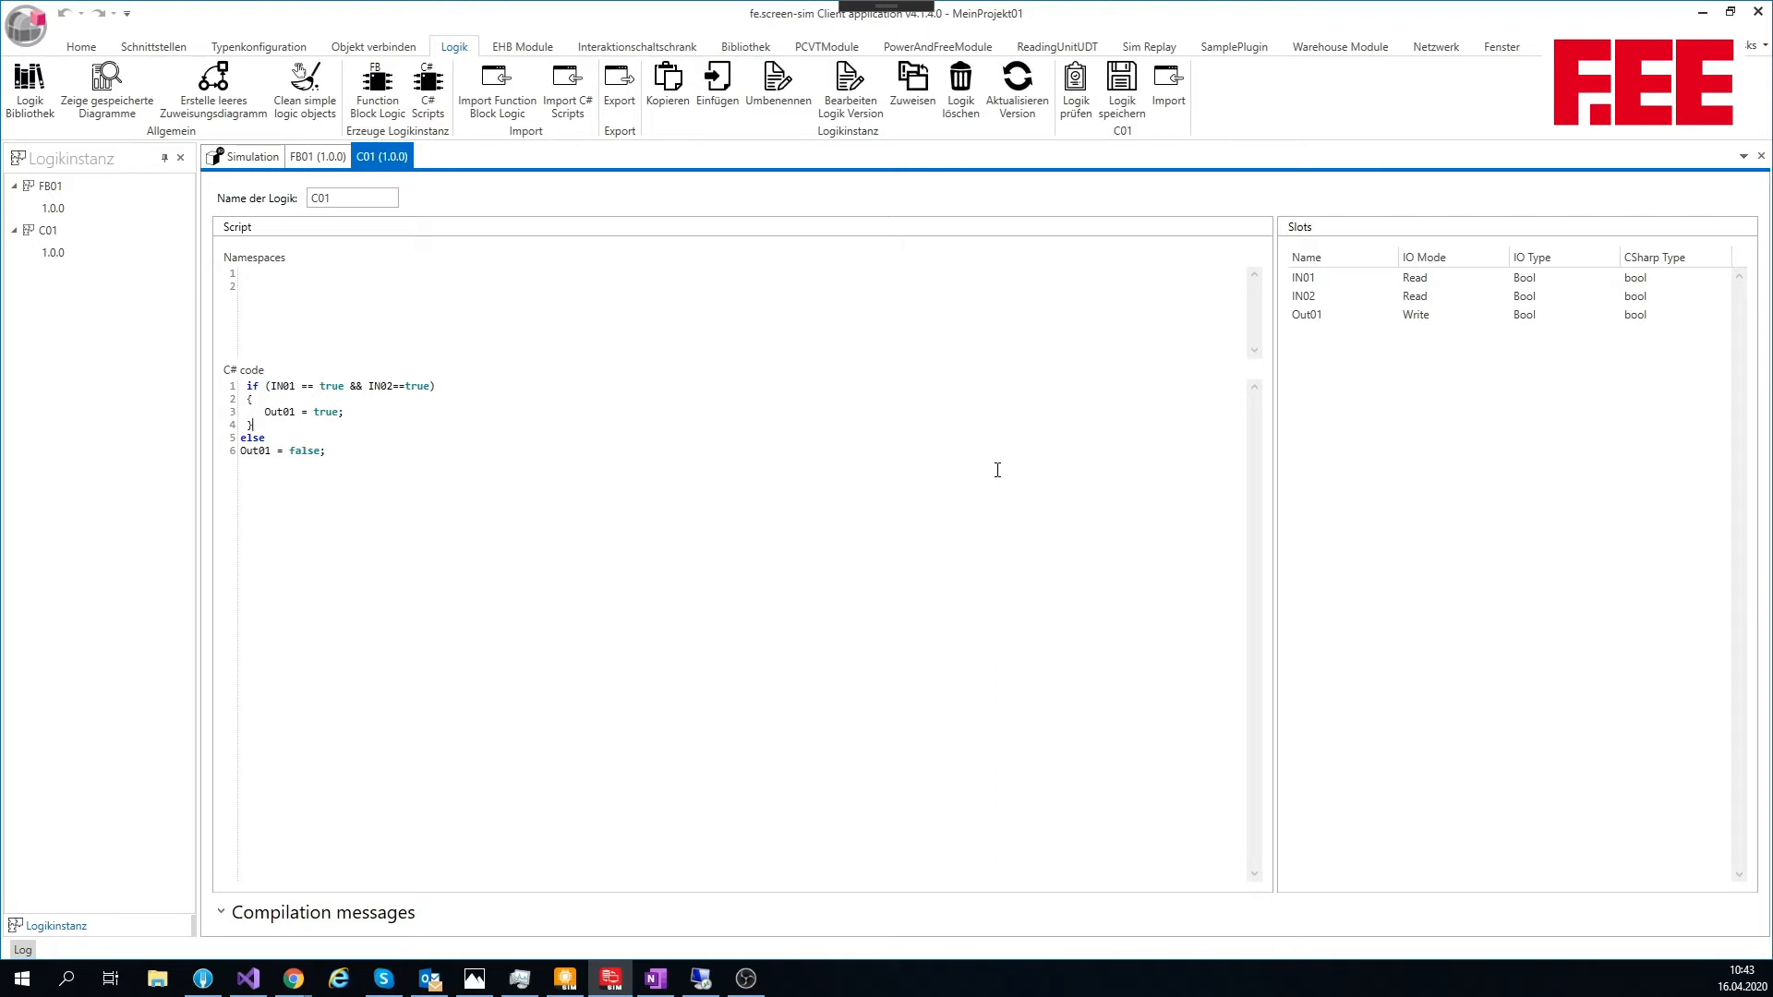
pyautogui.click(1761, 156)
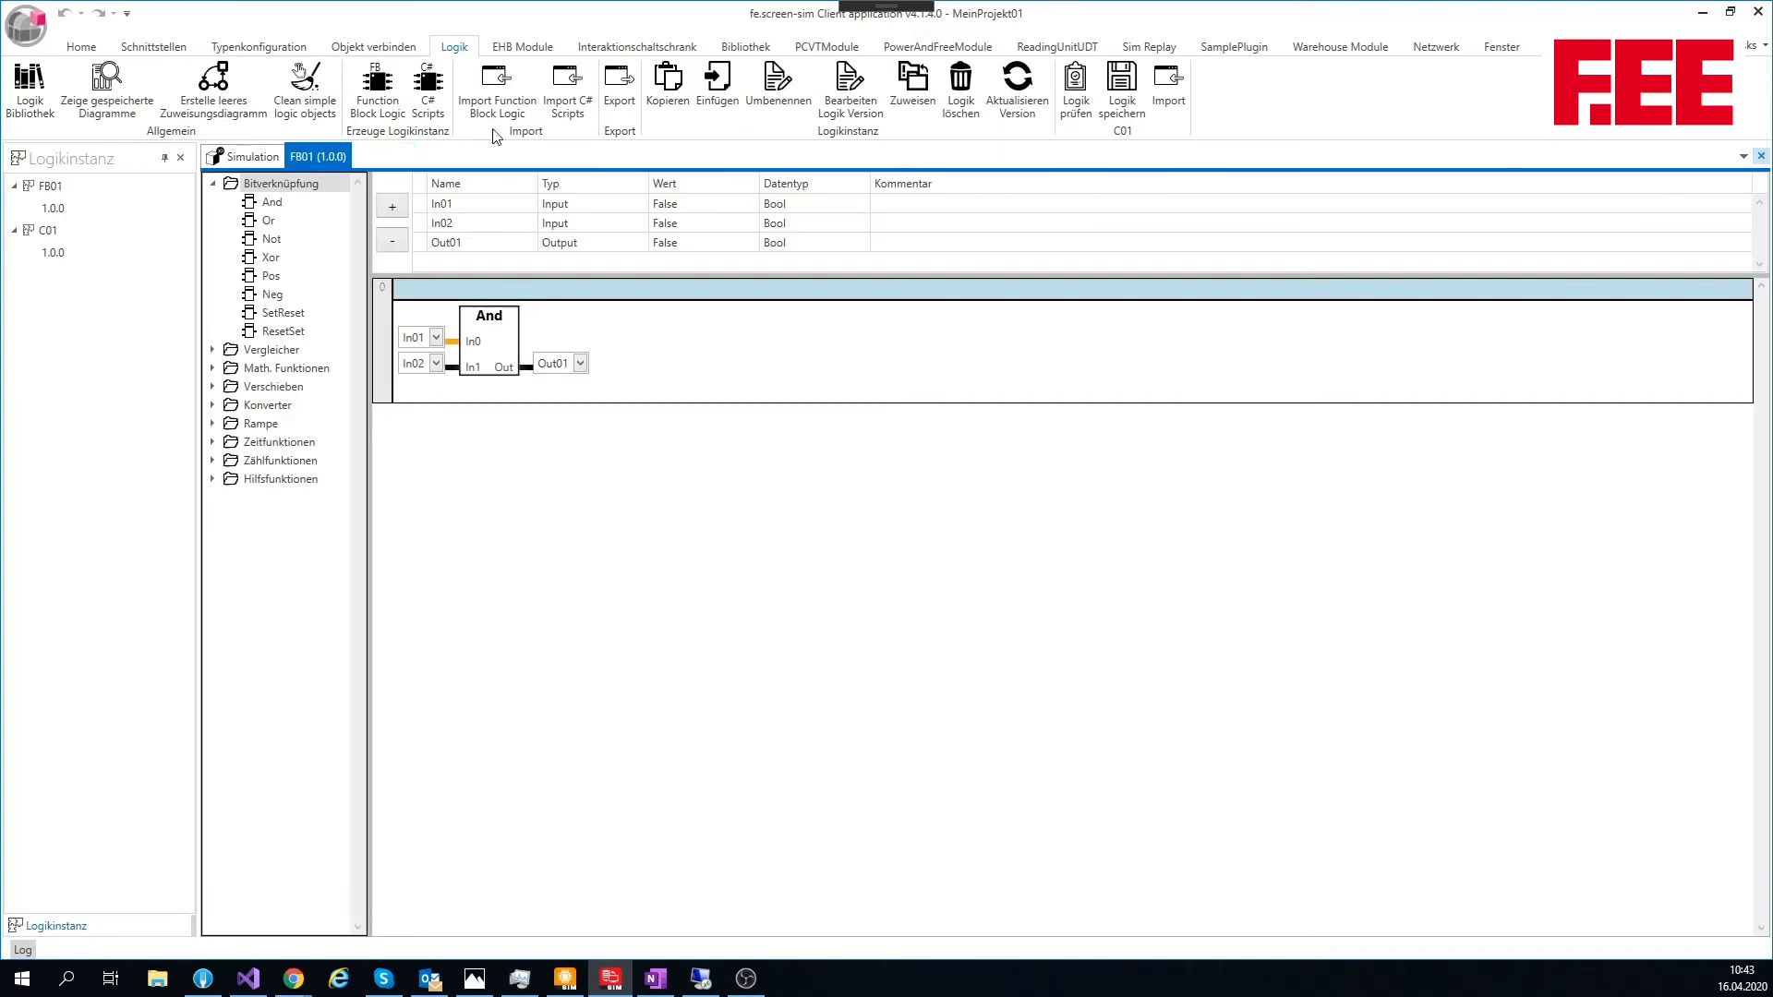
pyautogui.click(1761, 156)
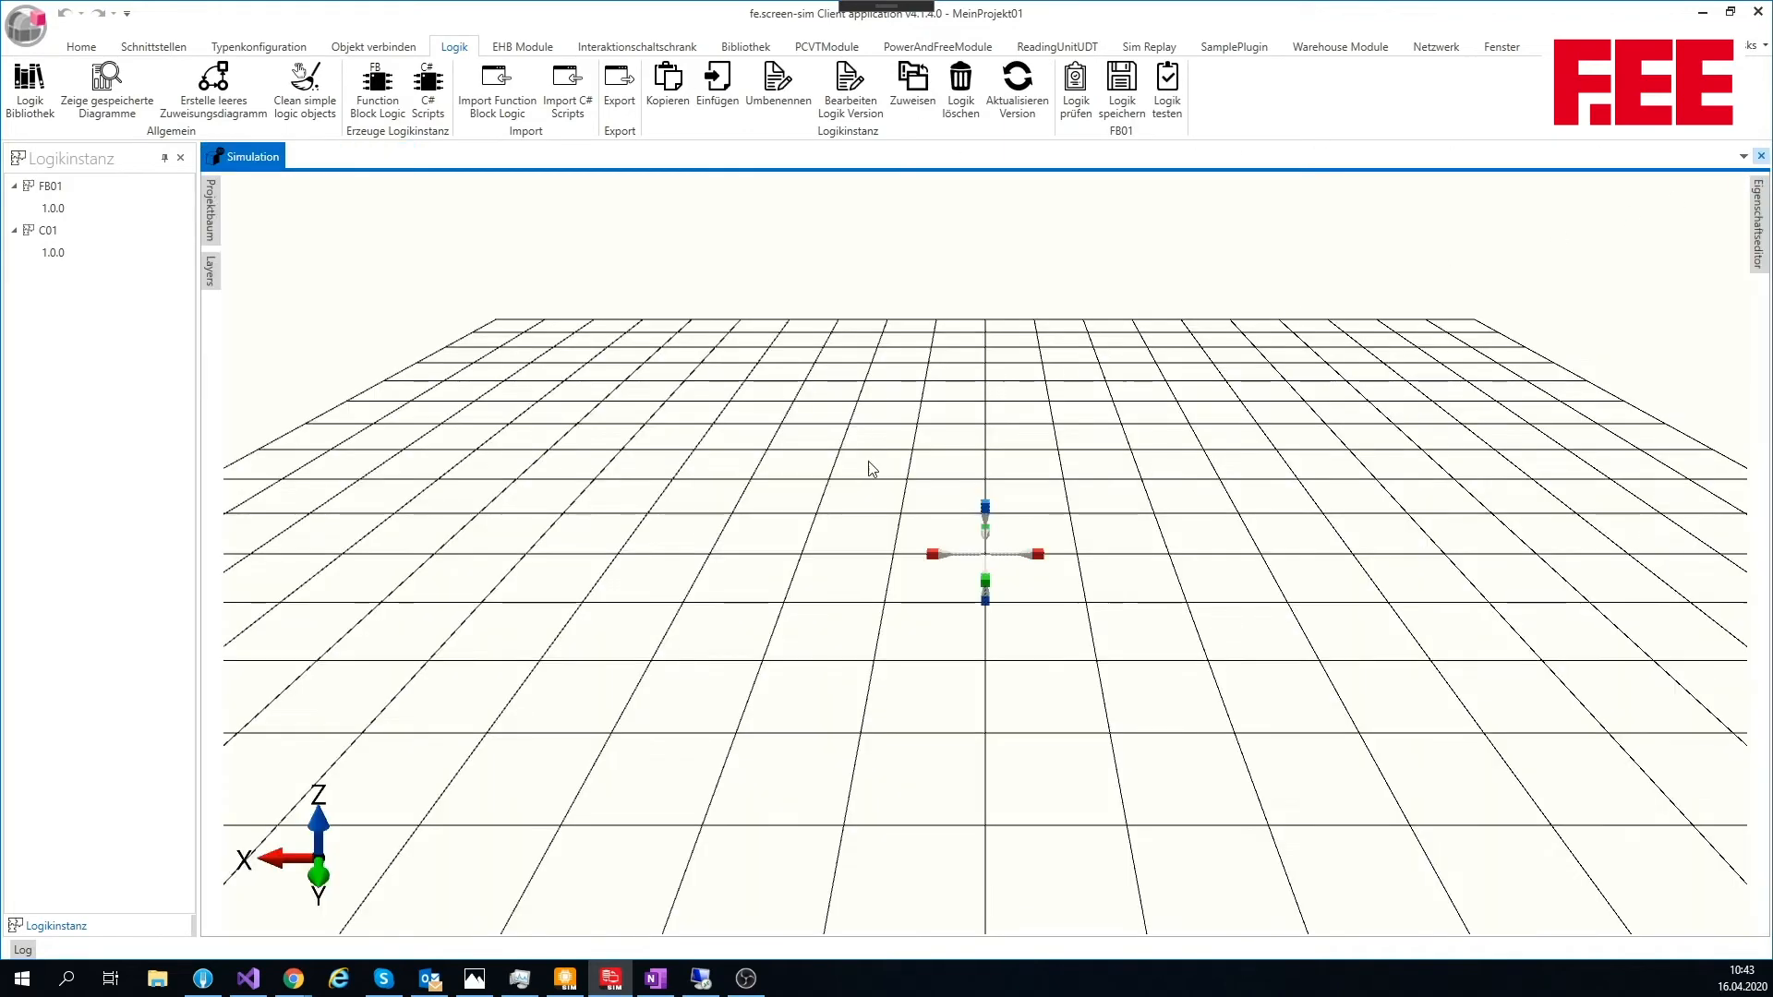
# Step: Find the Taster in the object collection and place two of them side by side in the simulation scene
pyautogui.moveTo(928, 453); pyautogui.dragTo(653, 536)
pyautogui.moveTo(762, 527)
pyautogui.mouseDown()
pyautogui.moveTo(771, 494)
pyautogui.moveTo(774, 517)
pyautogui.mouseUp()
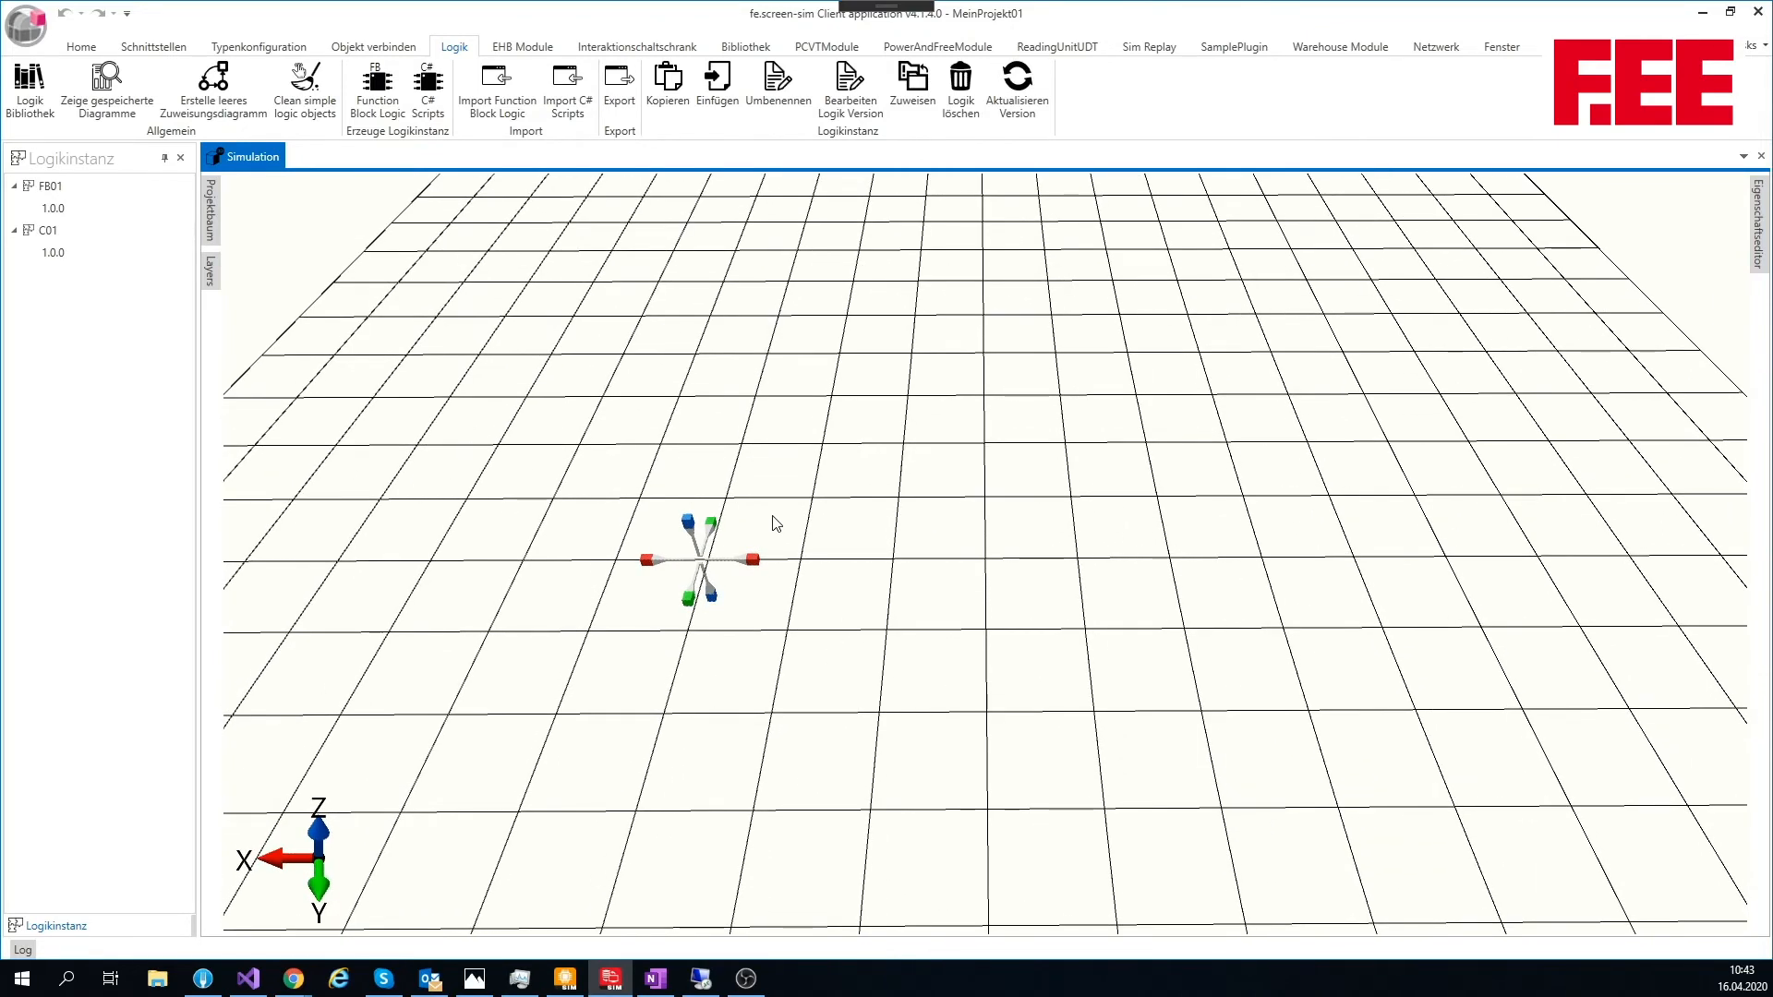
pyautogui.click(107, 81)
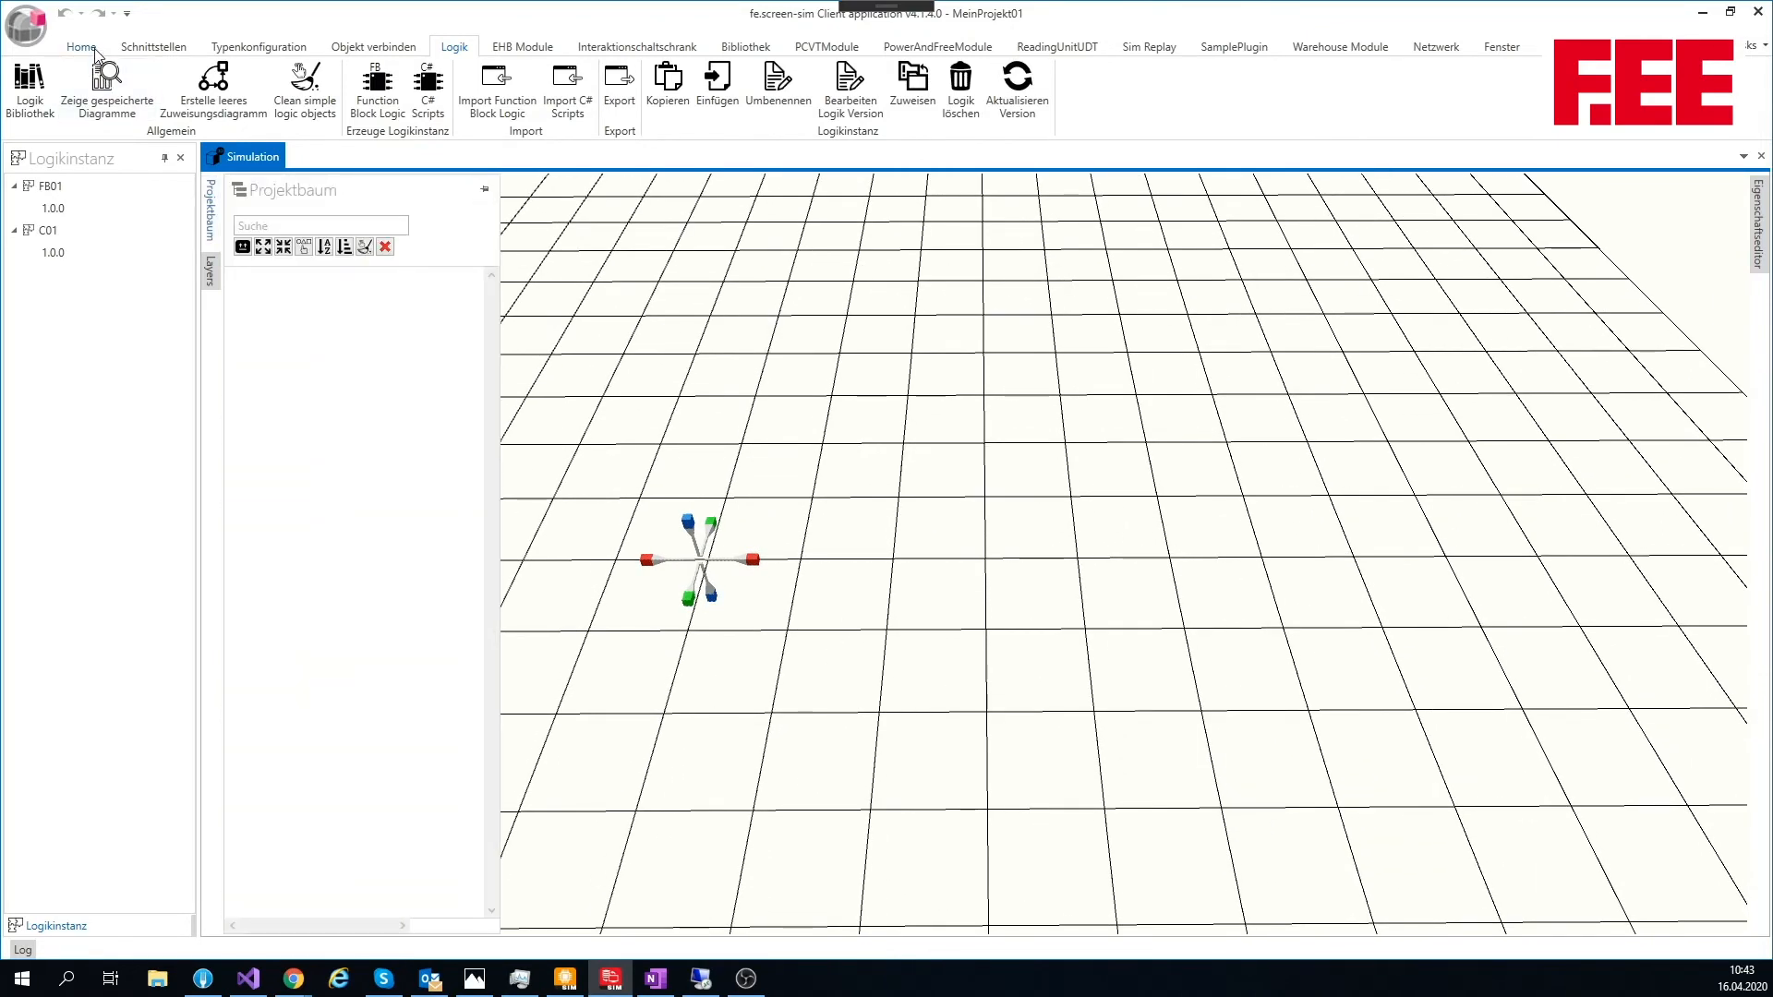
pyautogui.click(88, 48)
pyautogui.click(46, 83)
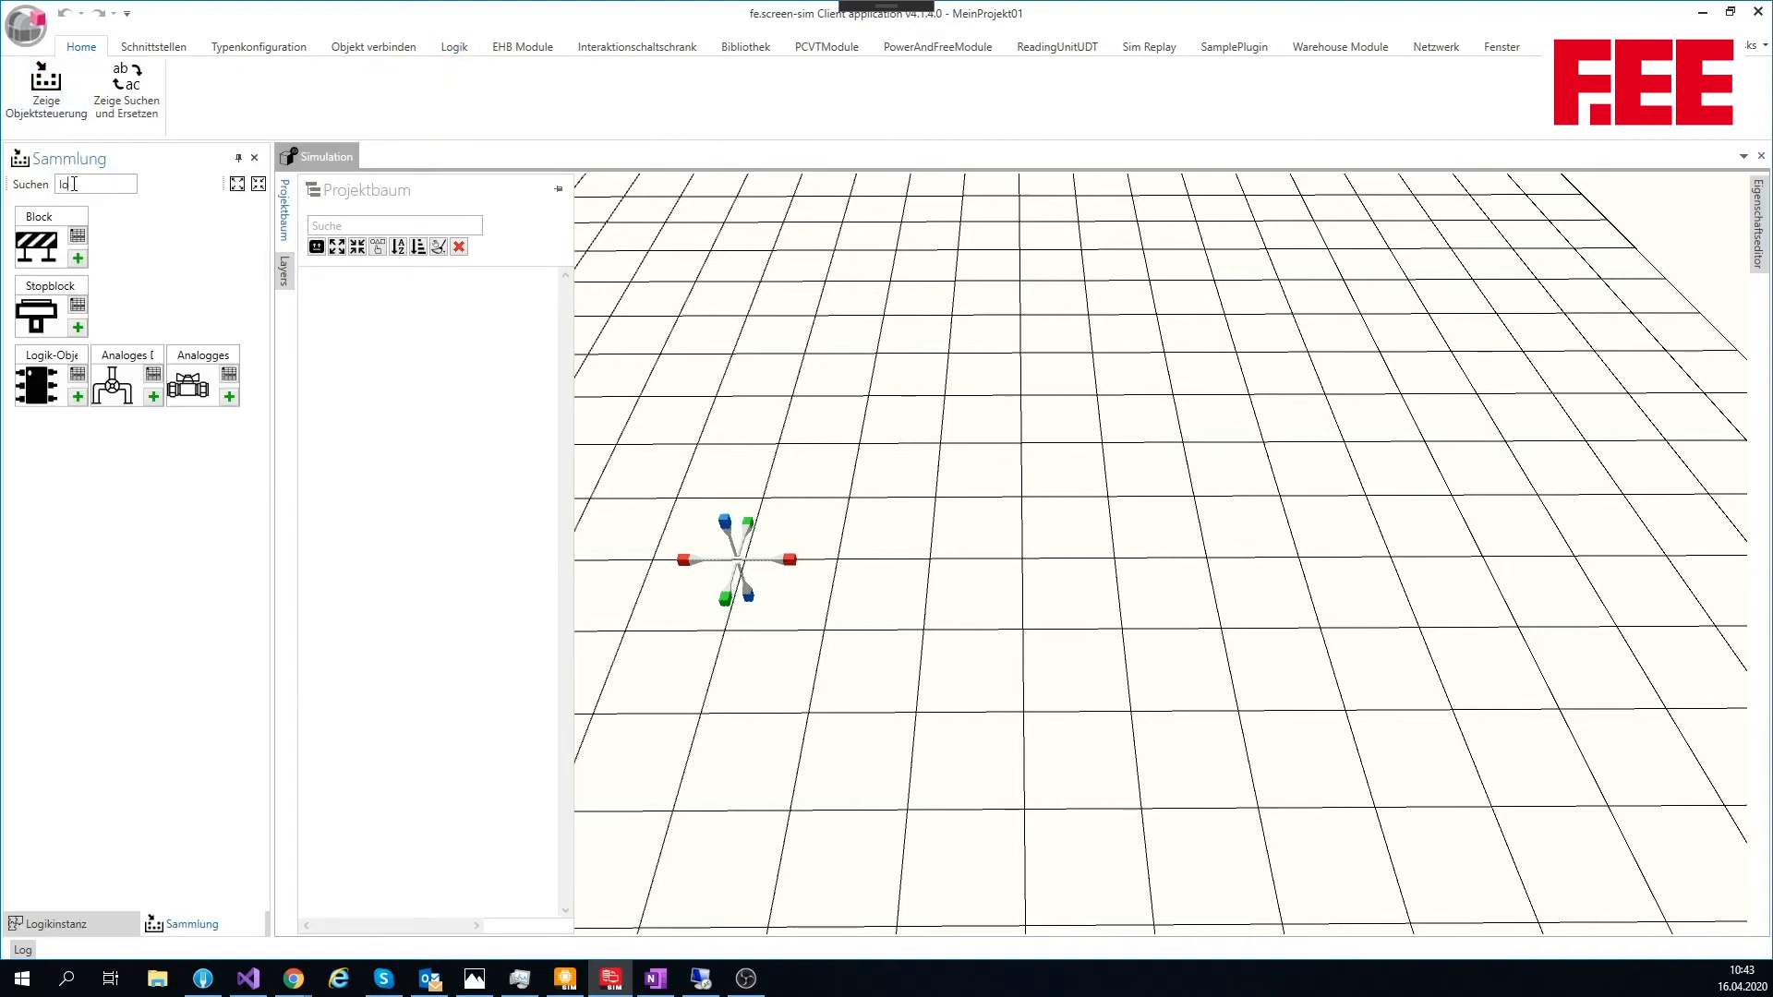
pyautogui.moveTo(74, 184); pyautogui.dragTo(20, 190)
pyautogui.write('Ta')
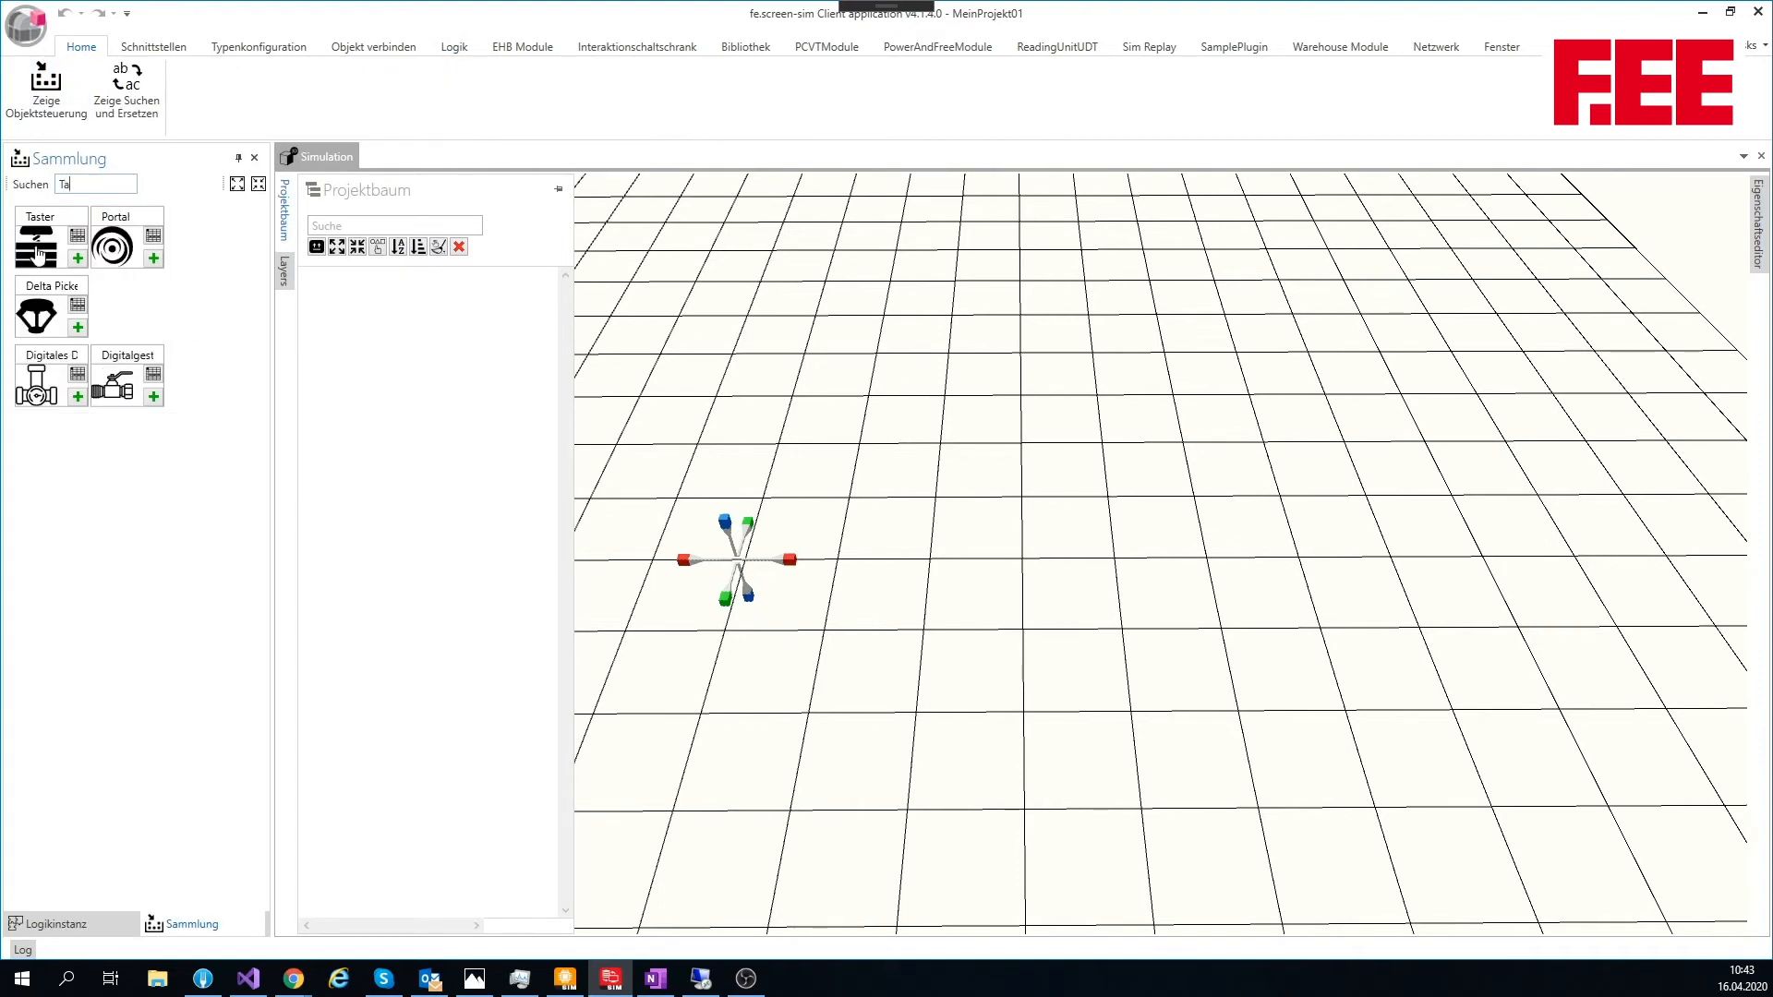
pyautogui.moveTo(37, 256); pyautogui.dragTo(988, 565)
# Step: Search the object collection for "lo" and add a Logik-Objekt beside the two Taster objects
pyautogui.doubleClick(90, 182)
pyautogui.write('lo')
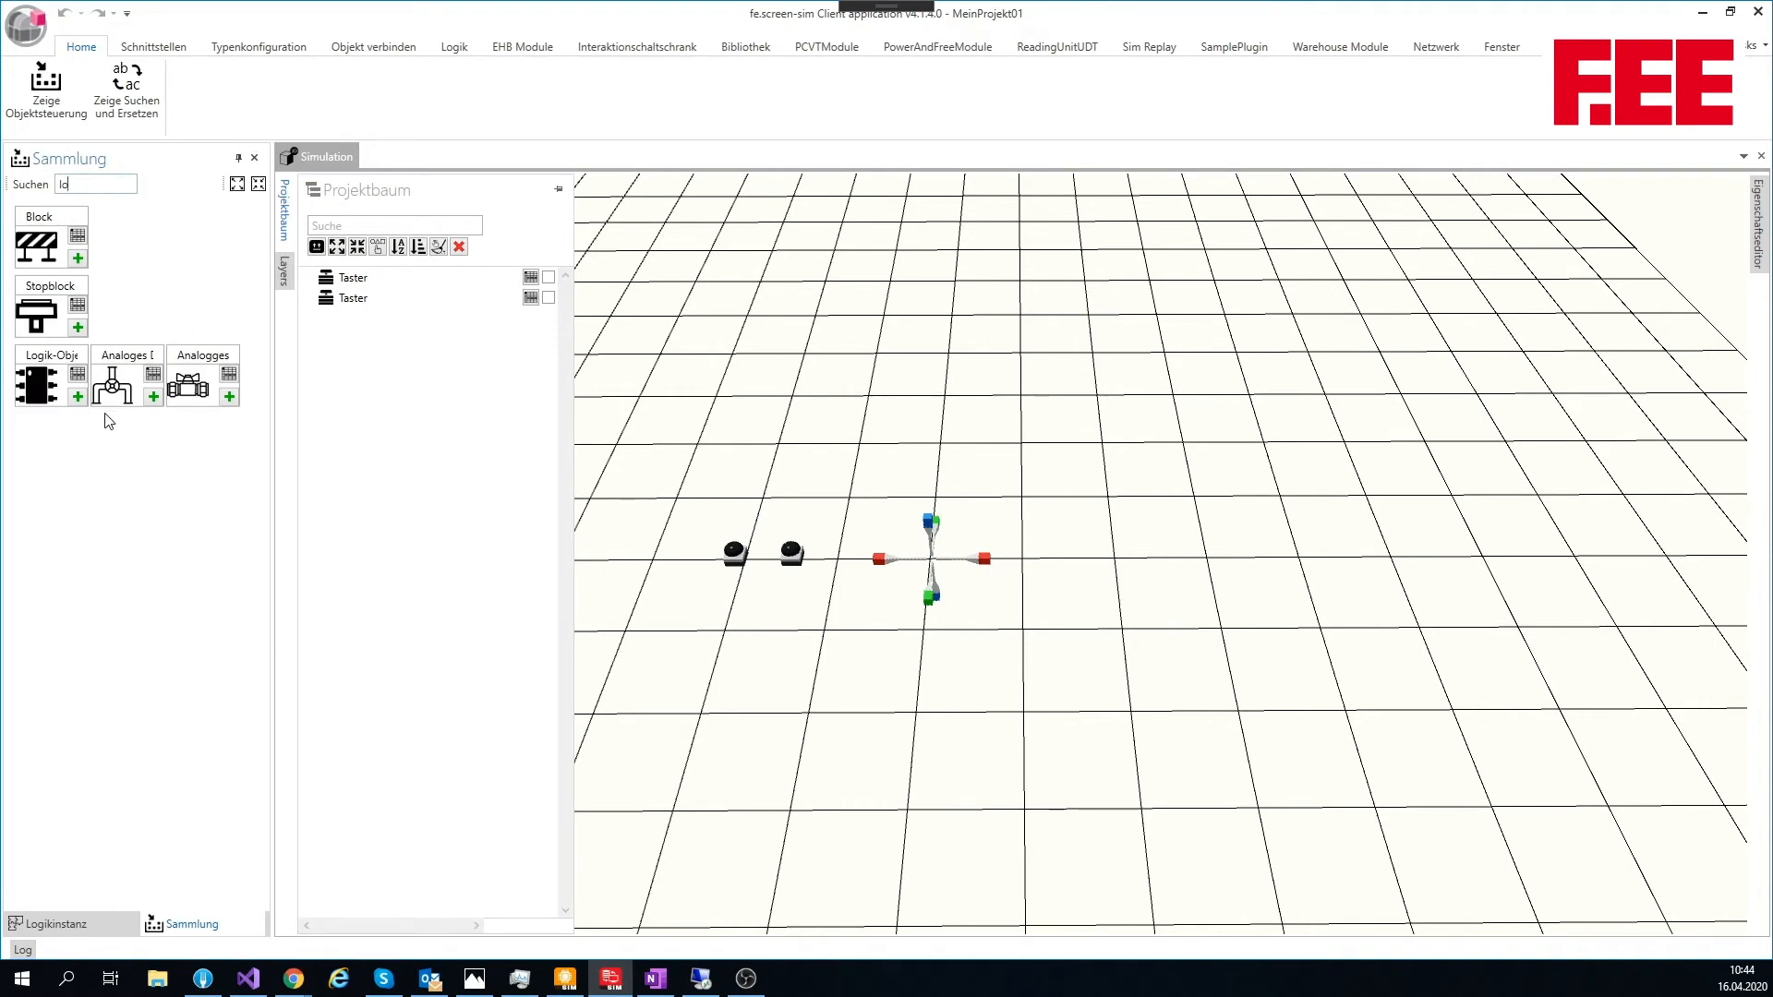
pyautogui.click(78, 396)
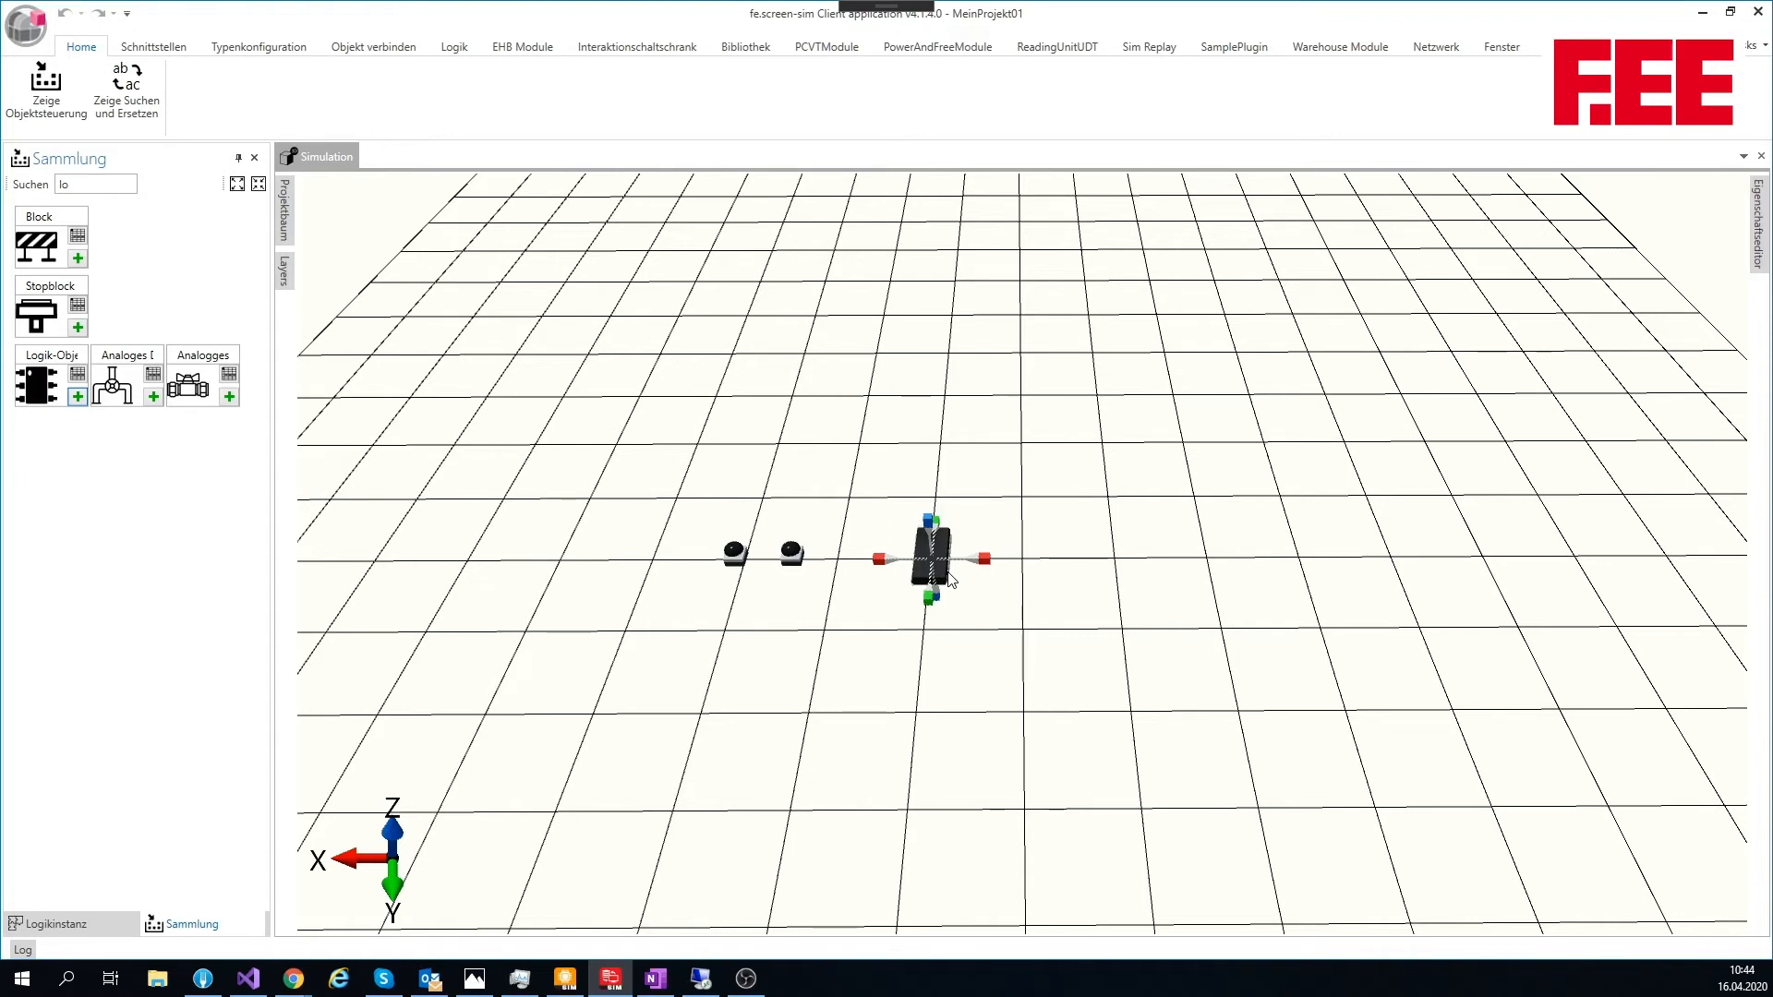
# Step: Move the insertion point beyond the Logik-Objekt, search the collection for "l" and add a Leuchte there
pyautogui.moveTo(985, 559); pyautogui.dragTo(1103, 573)
pyautogui.click(33, 188)
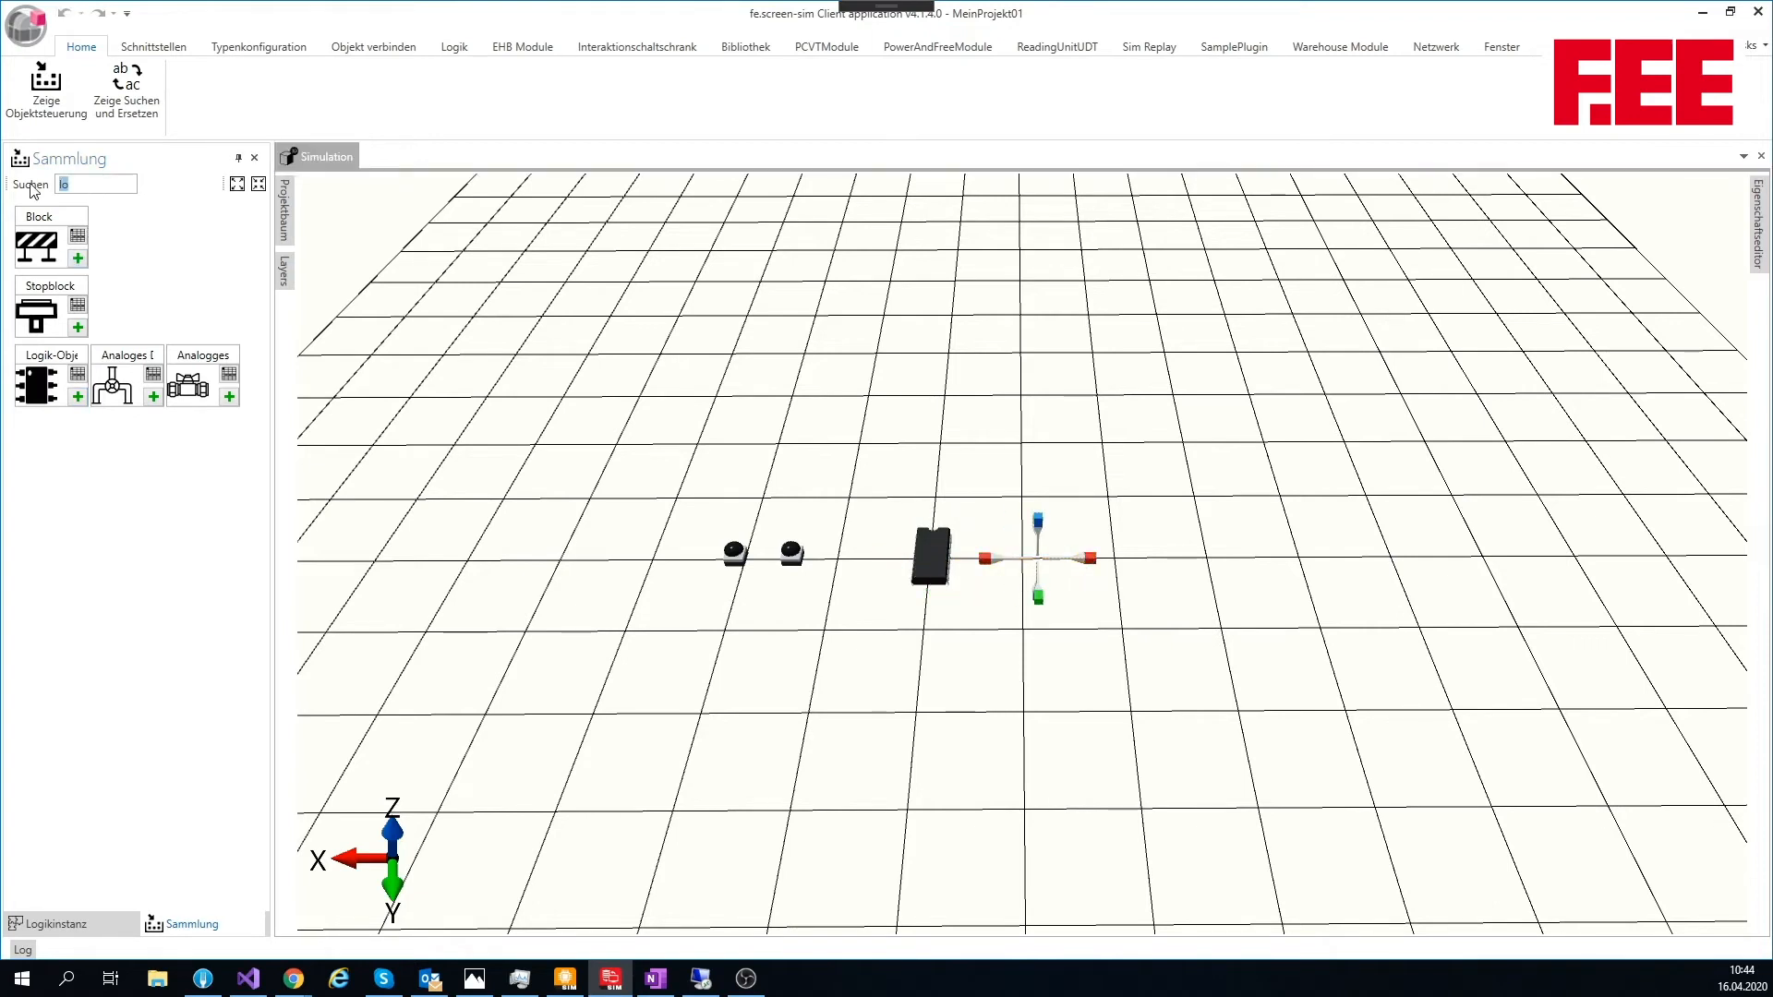
pyautogui.press('BackSpace')
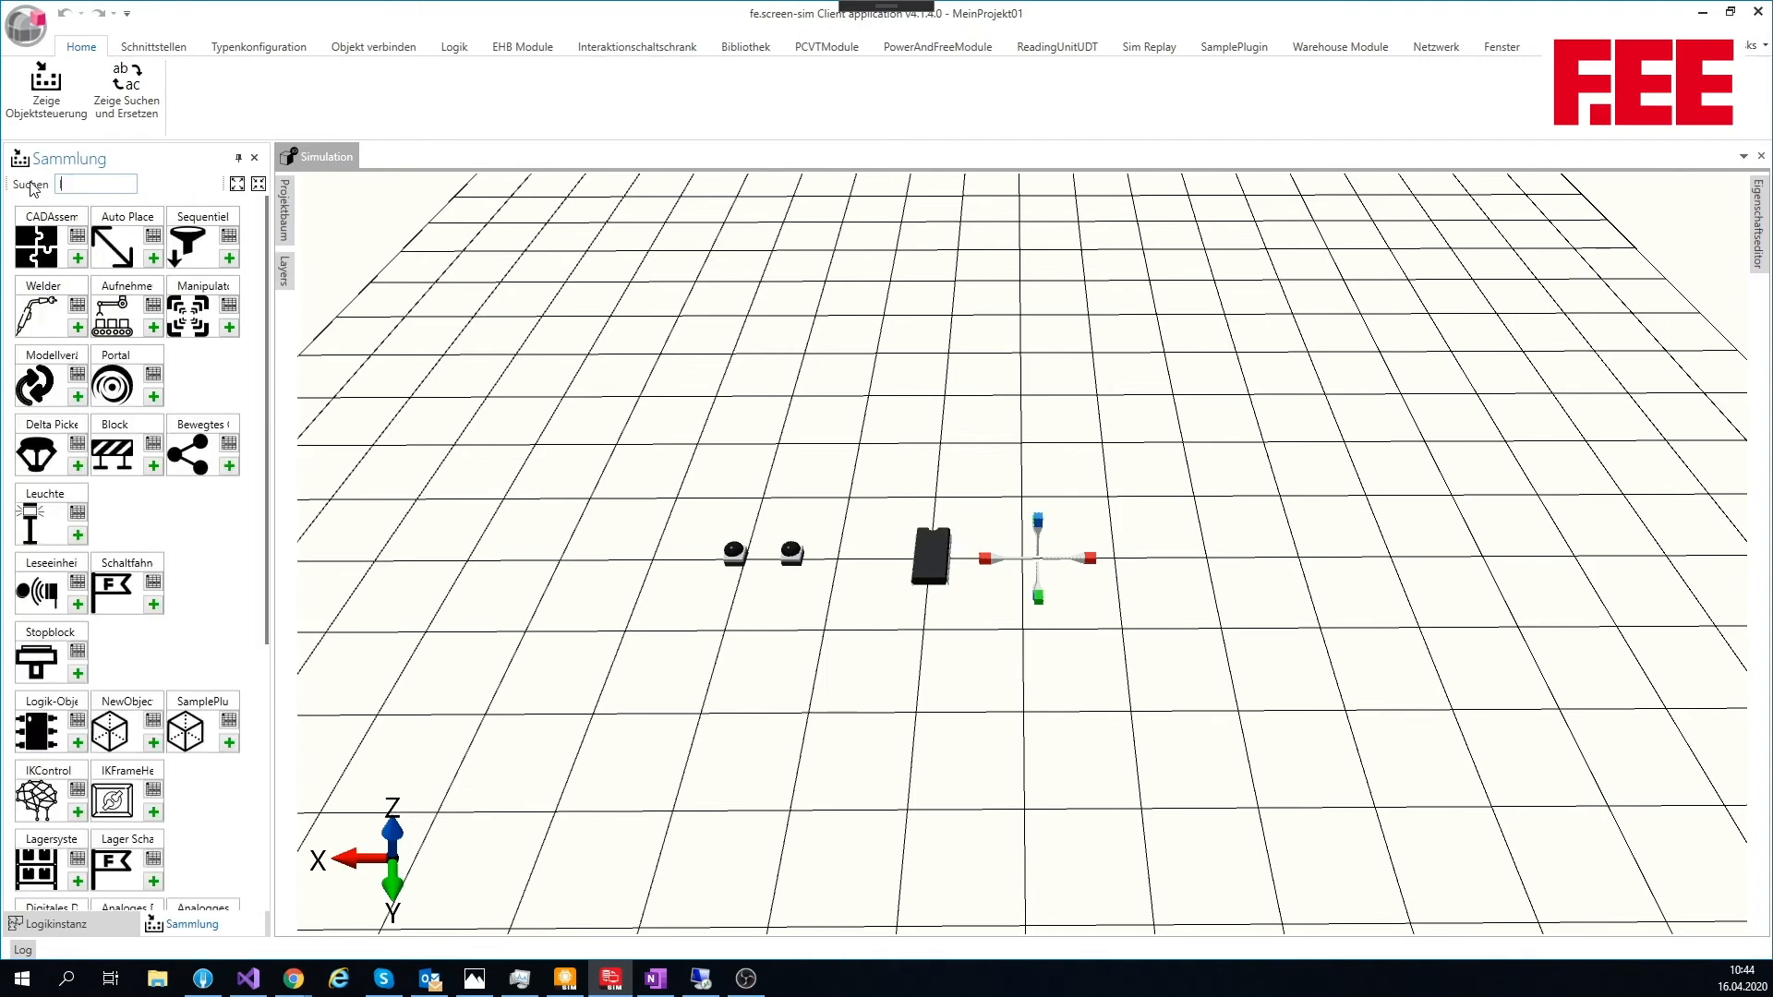
pyautogui.write('anz')
pyautogui.press('BackSpace')
pyautogui.press('BackSpace')
pyautogui.press('BackSpace')
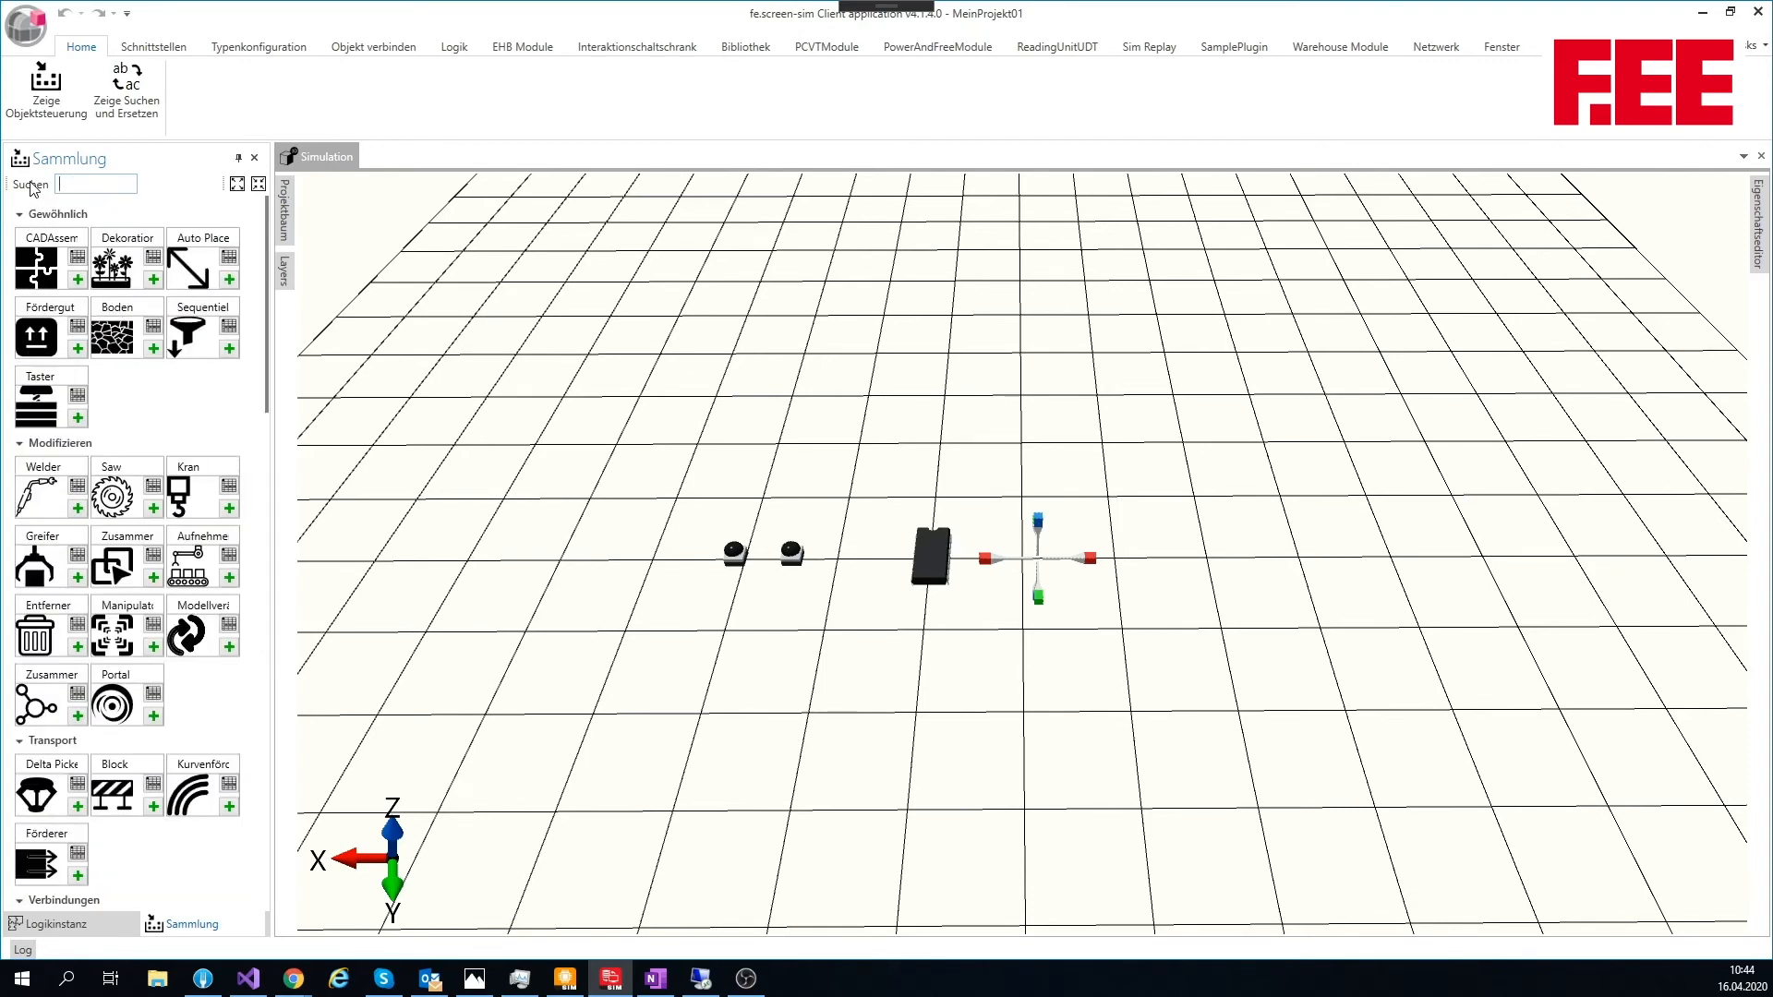
pyautogui.write('l')
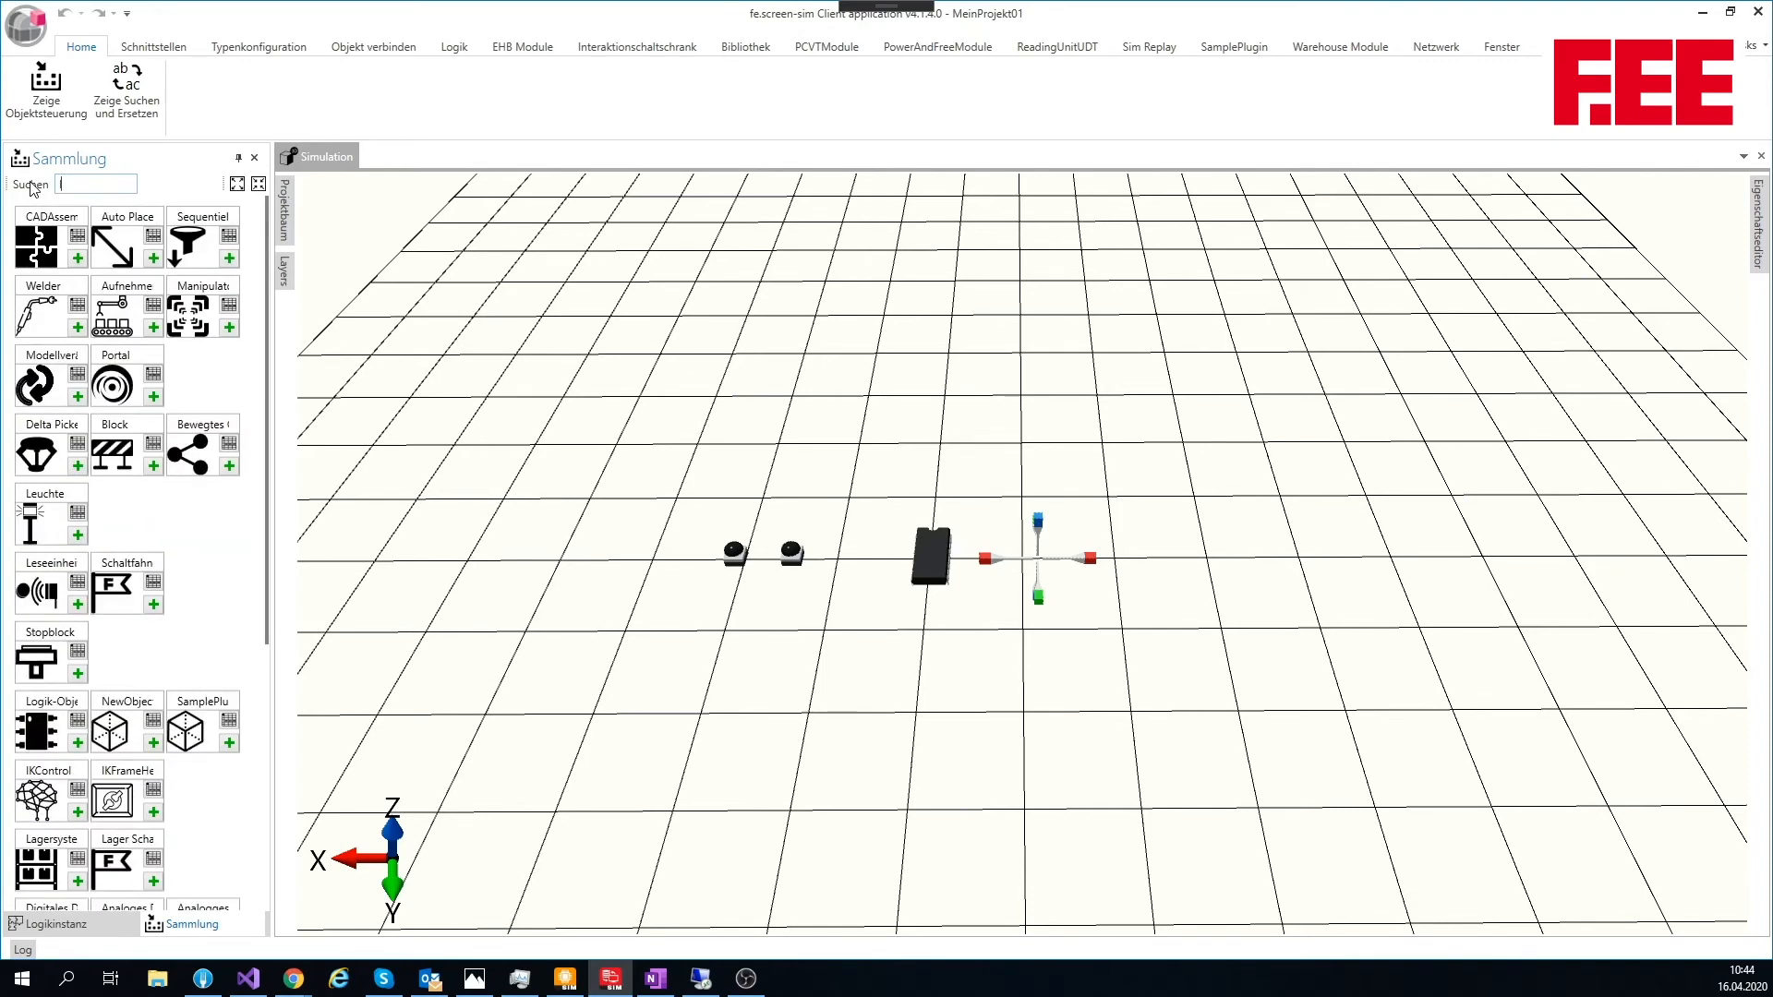
pyautogui.click(77, 534)
pyautogui.moveTo(1064, 535); pyautogui.dragTo(1167, 506)
pyautogui.scroll(3, 1049, 483)
pyautogui.scroll(3, 1054, 491)
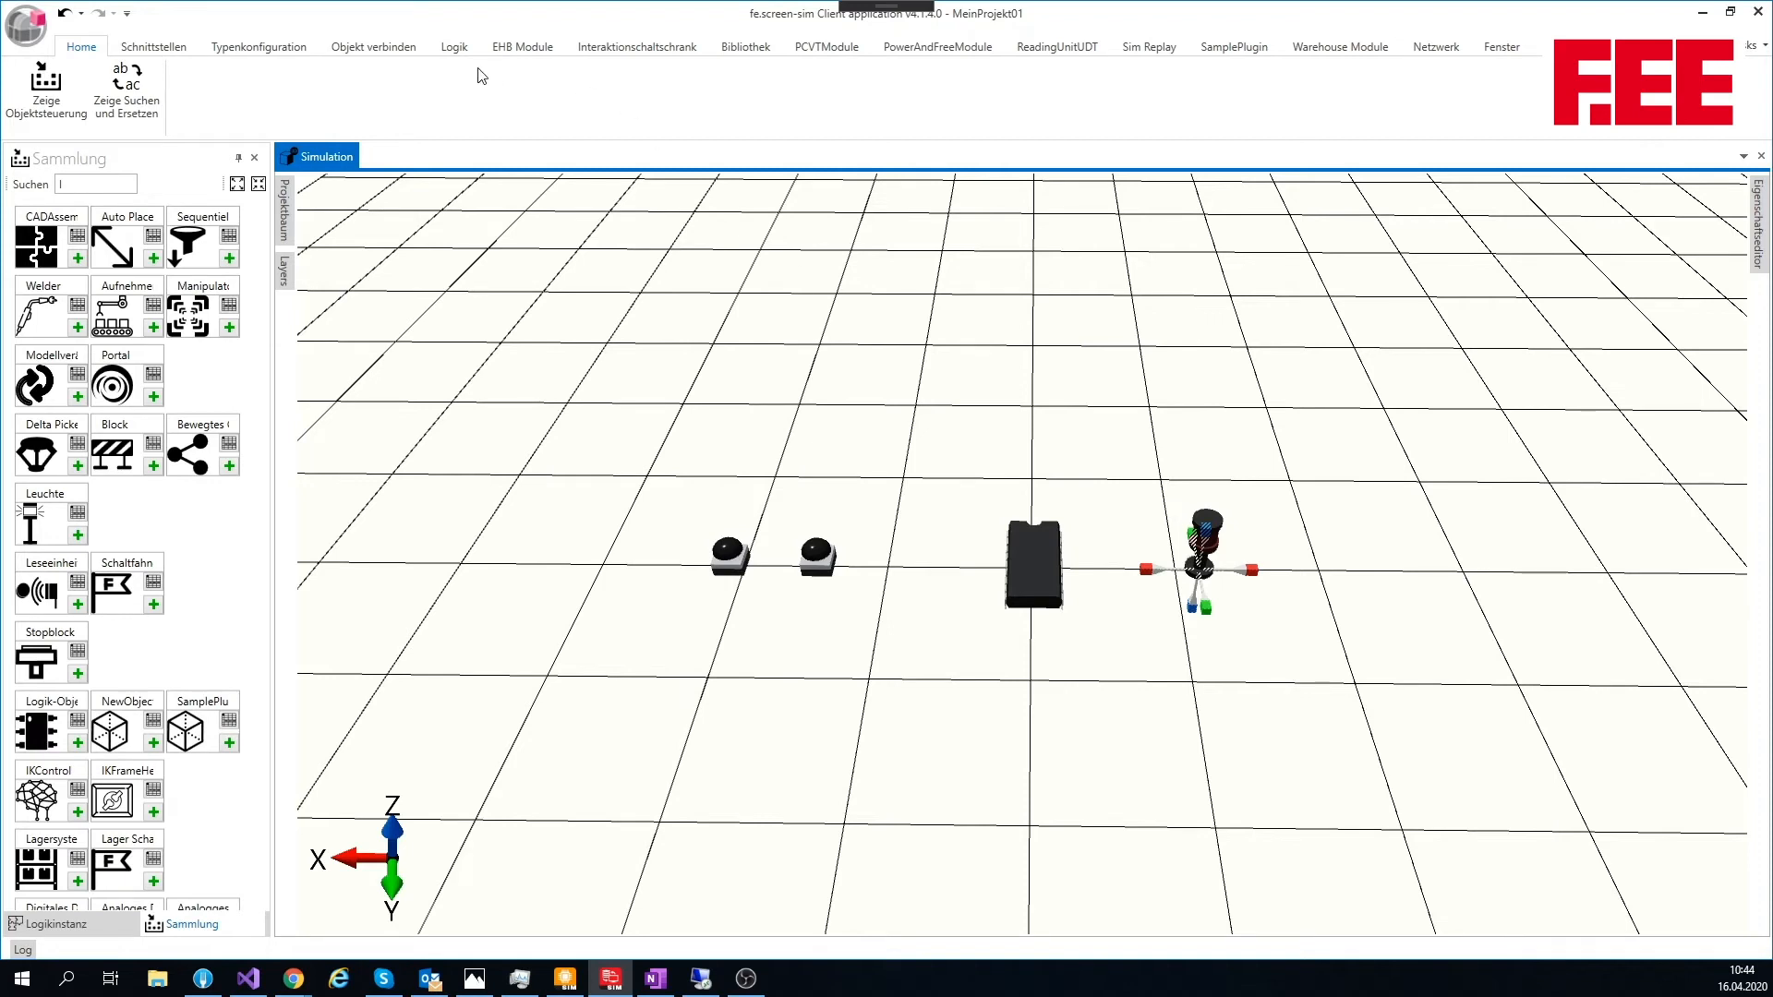
# Step: Create an empty assignment diagram and show its available slot carriers
pyautogui.click(457, 48)
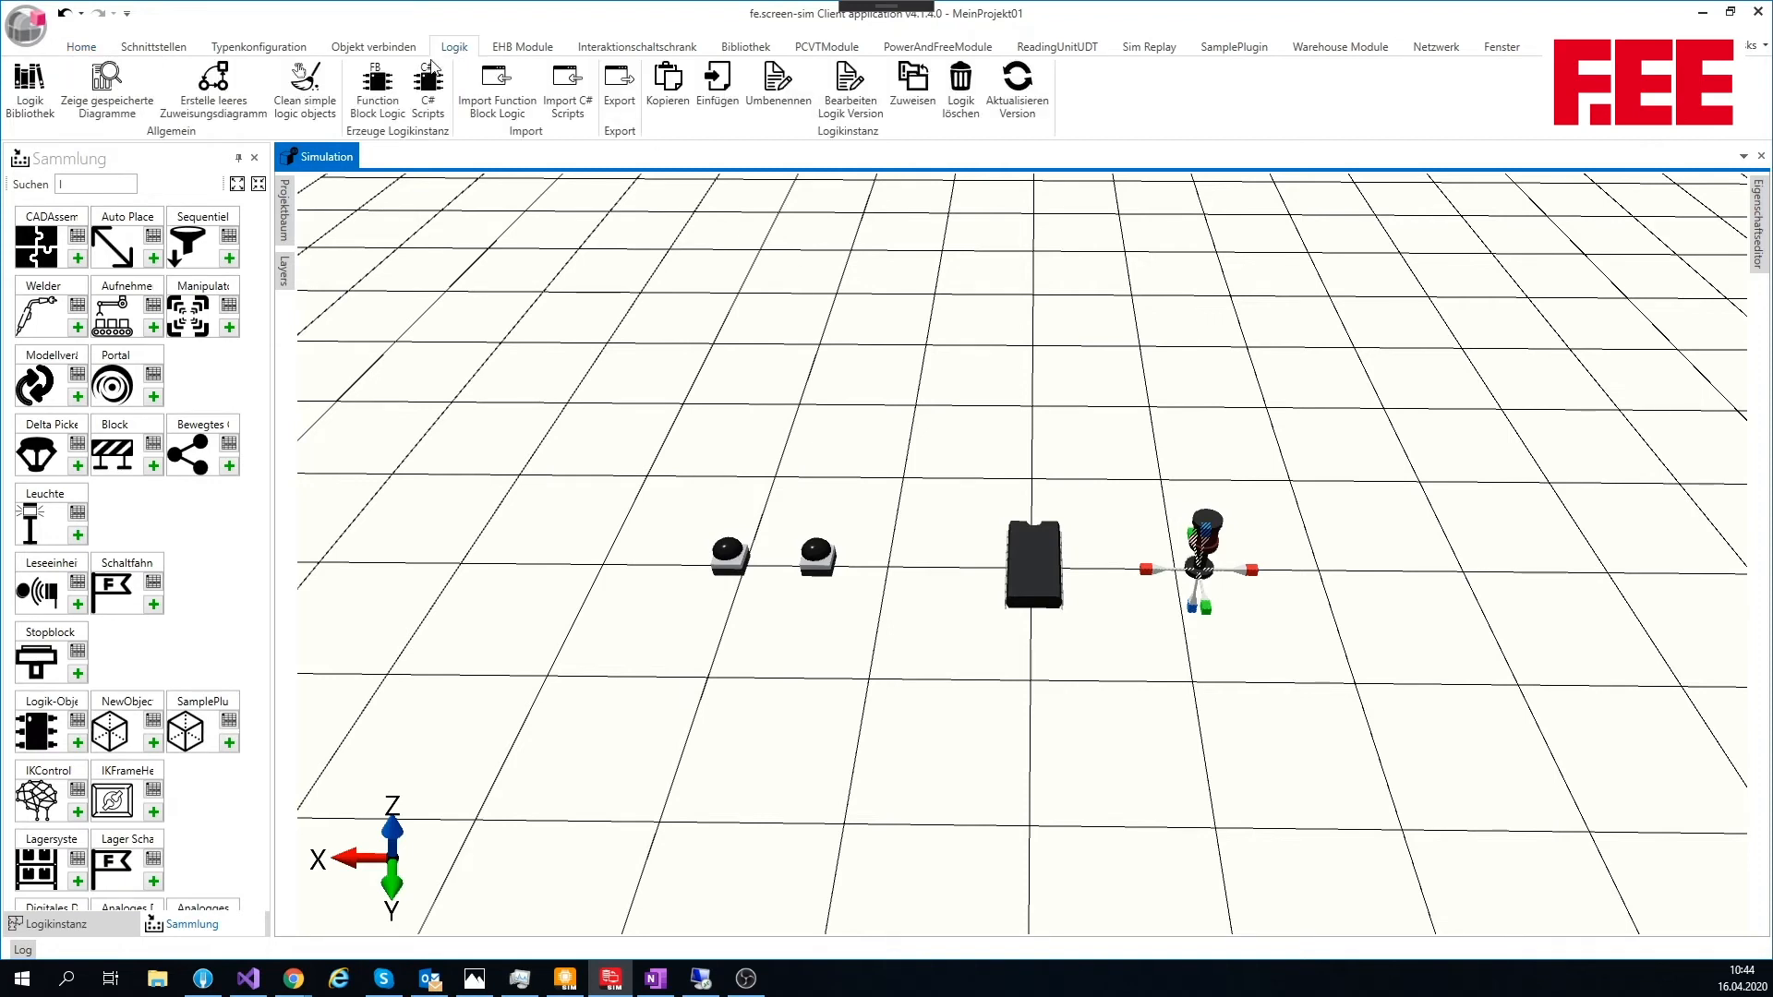
pyautogui.click(220, 76)
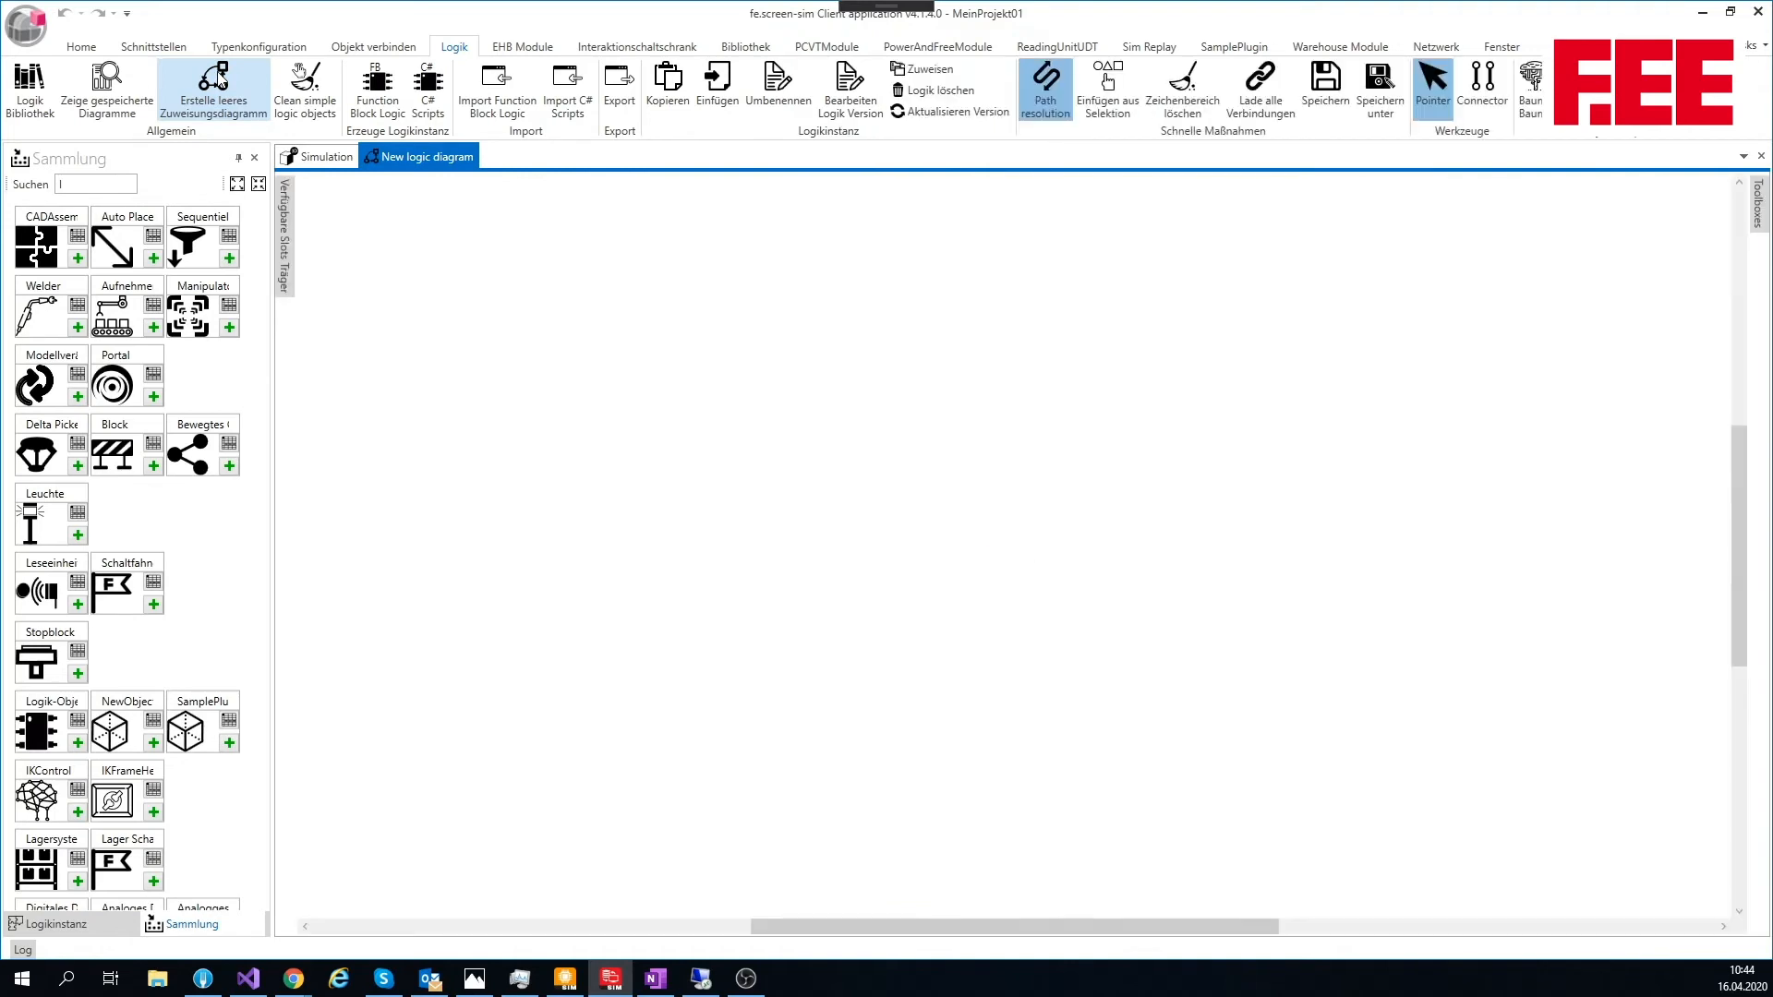
pyautogui.moveTo(285, 231)
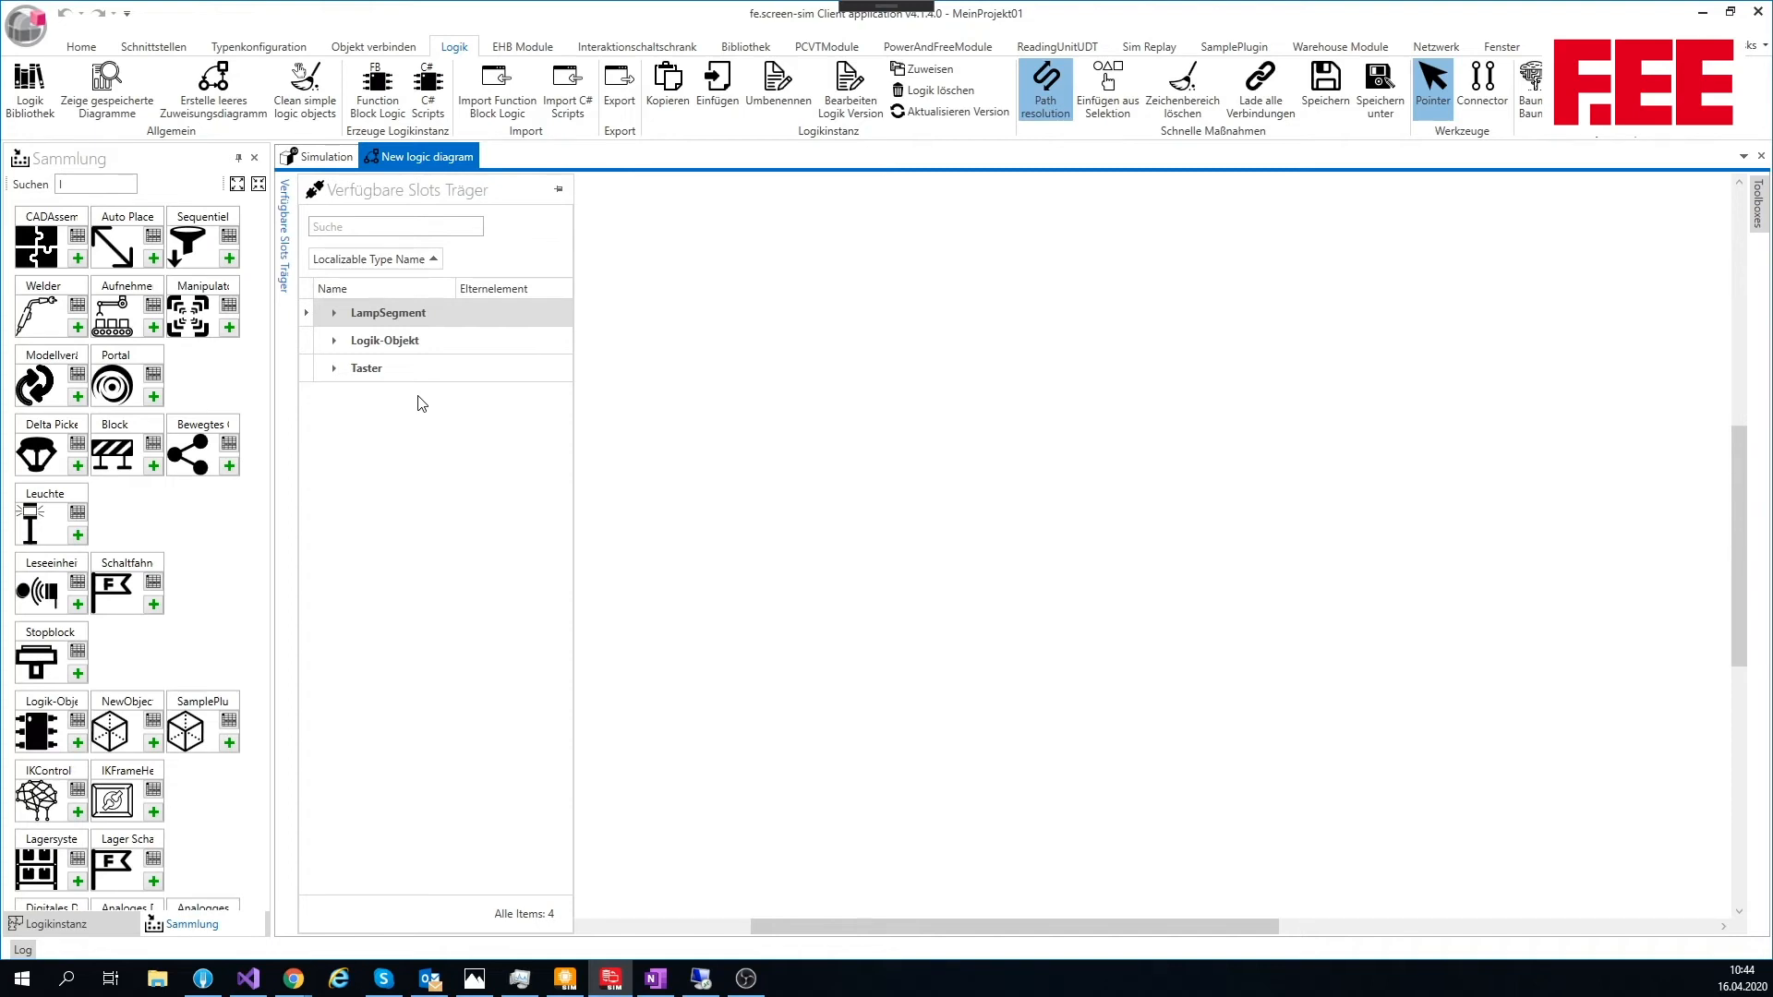
# Step: Add the Leuchte's Segment1 and the Logik-Objekt as blocks in the logic diagram, with the Logik-Objekt to the left of the lamp segment
pyautogui.click(335, 313)
pyautogui.moveTo(377, 338); pyautogui.dragTo(1113, 392)
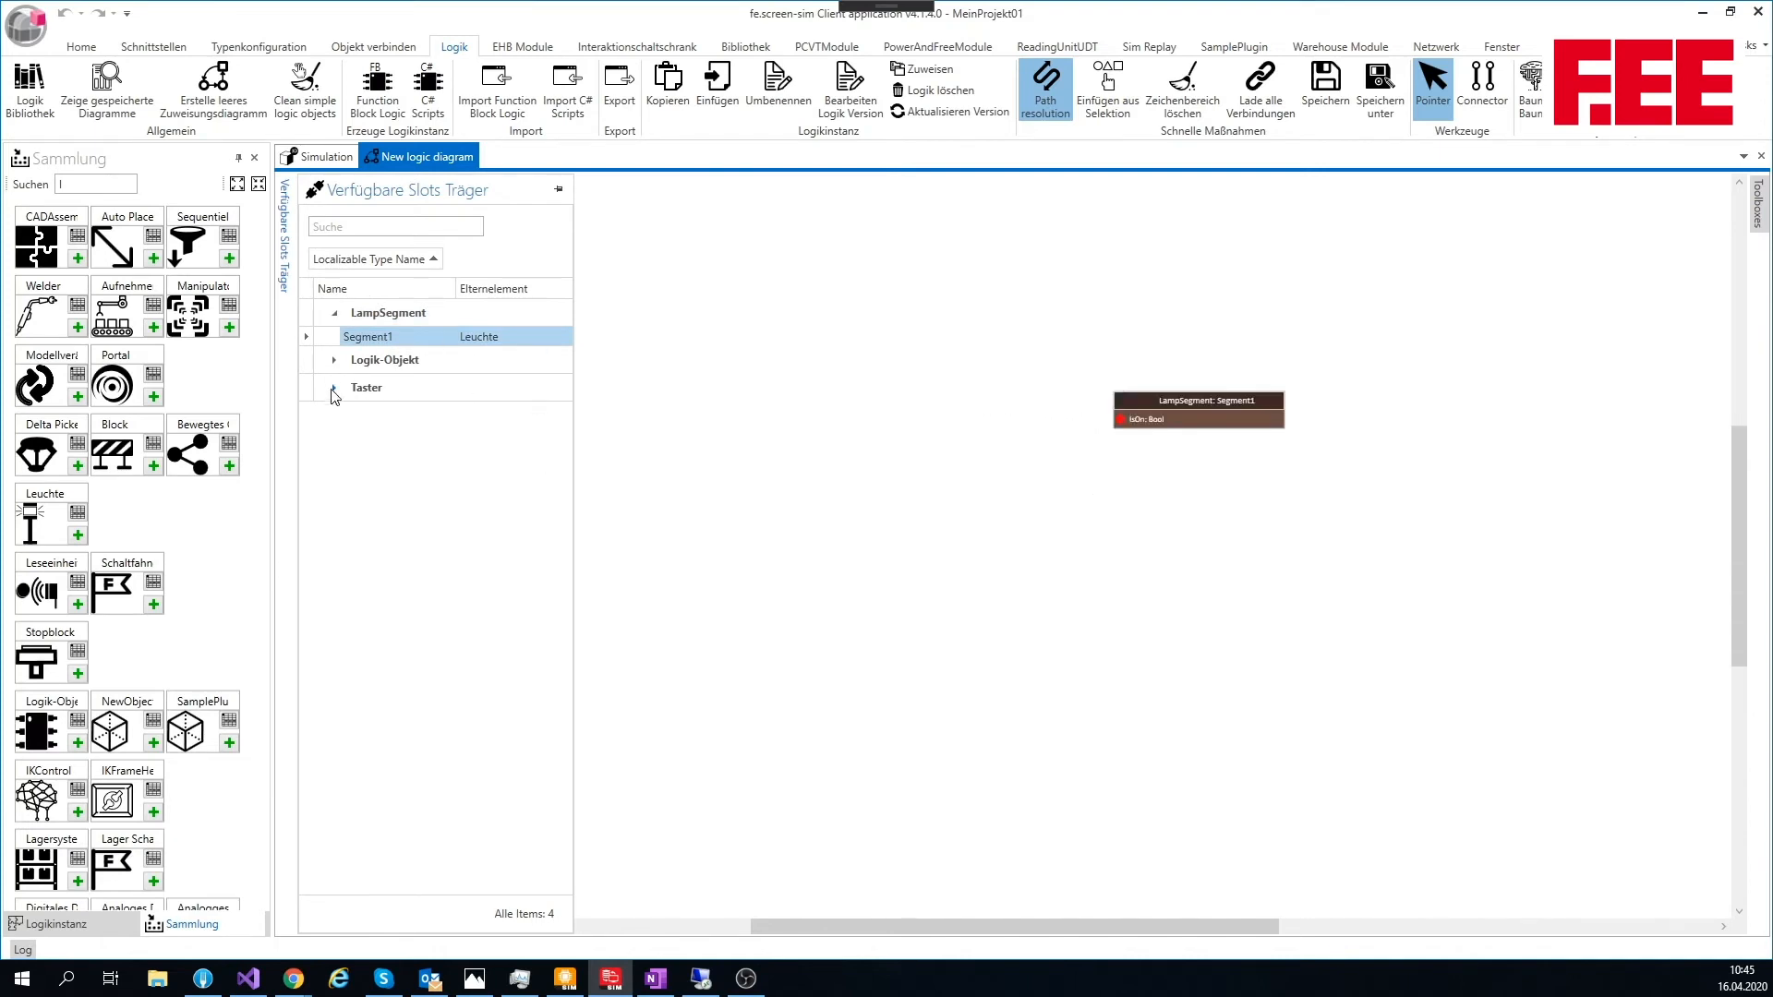
pyautogui.click(336, 361)
pyautogui.moveTo(361, 384); pyautogui.dragTo(902, 415)
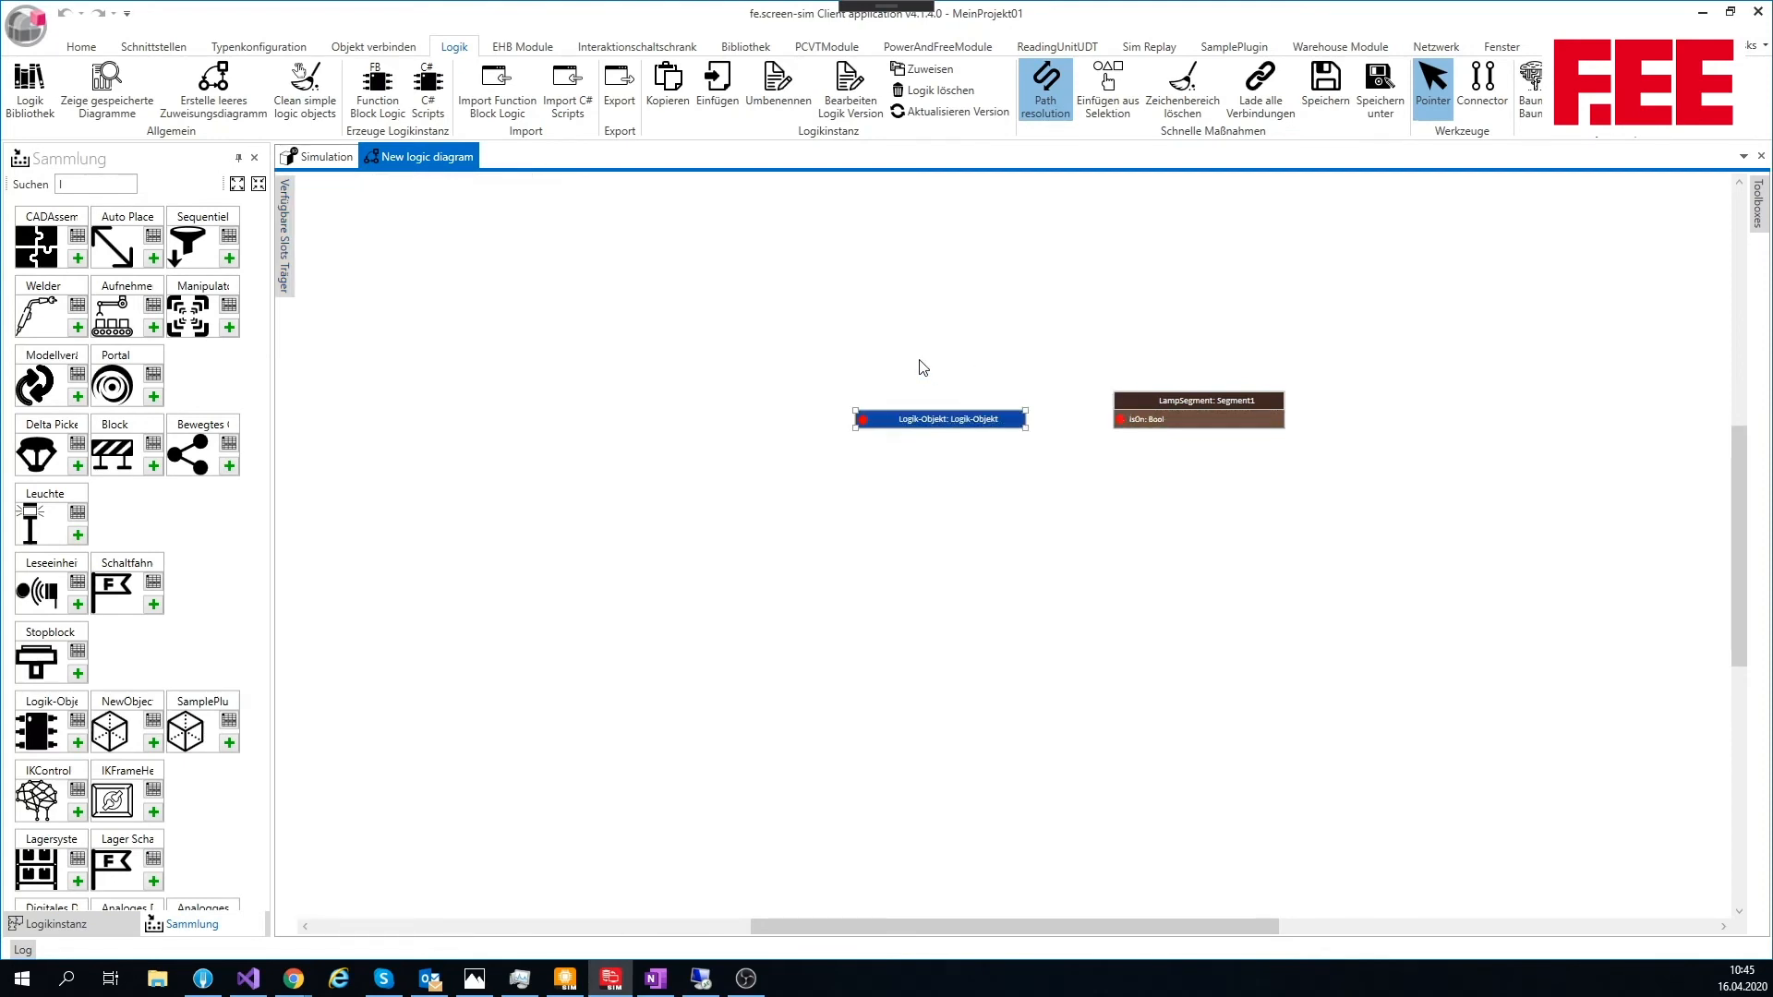
# Step: Float the logic diagram beside the project tree and add both Taster objects from the tree, one above the other, left of the Logik-Objekt
pyautogui.middleClick(398, 164)
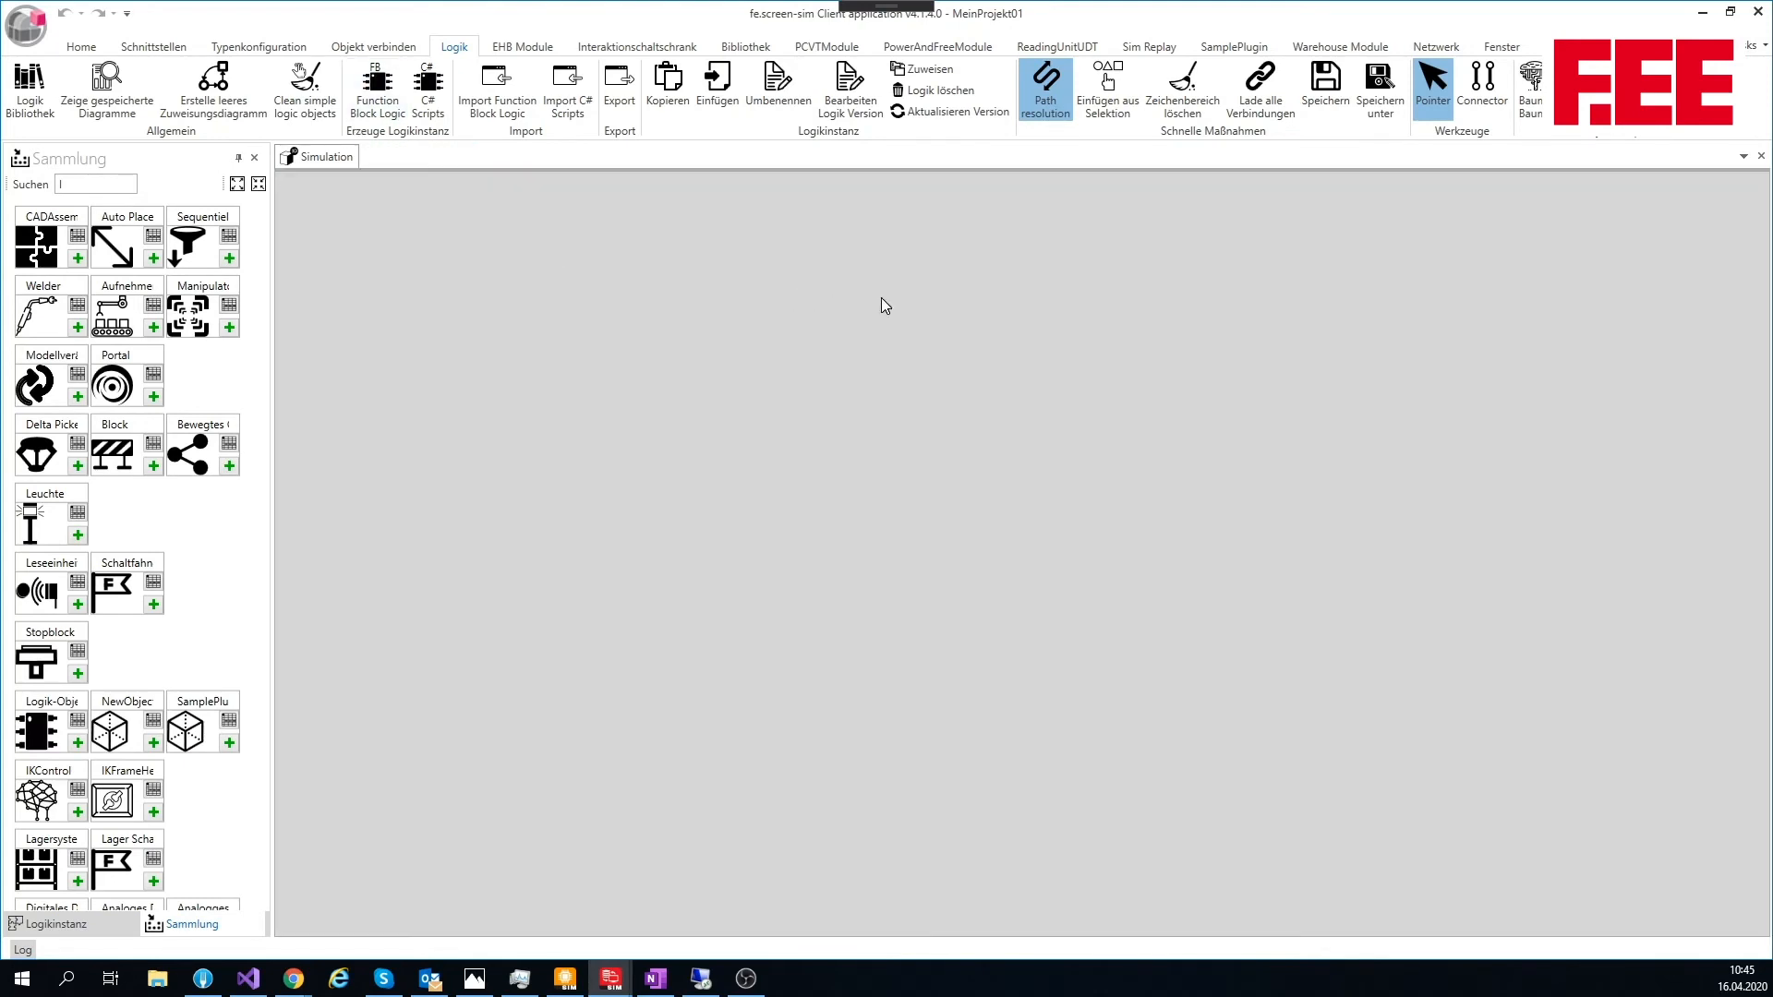
pyautogui.moveTo(960, 290); pyautogui.dragTo(687, 228)
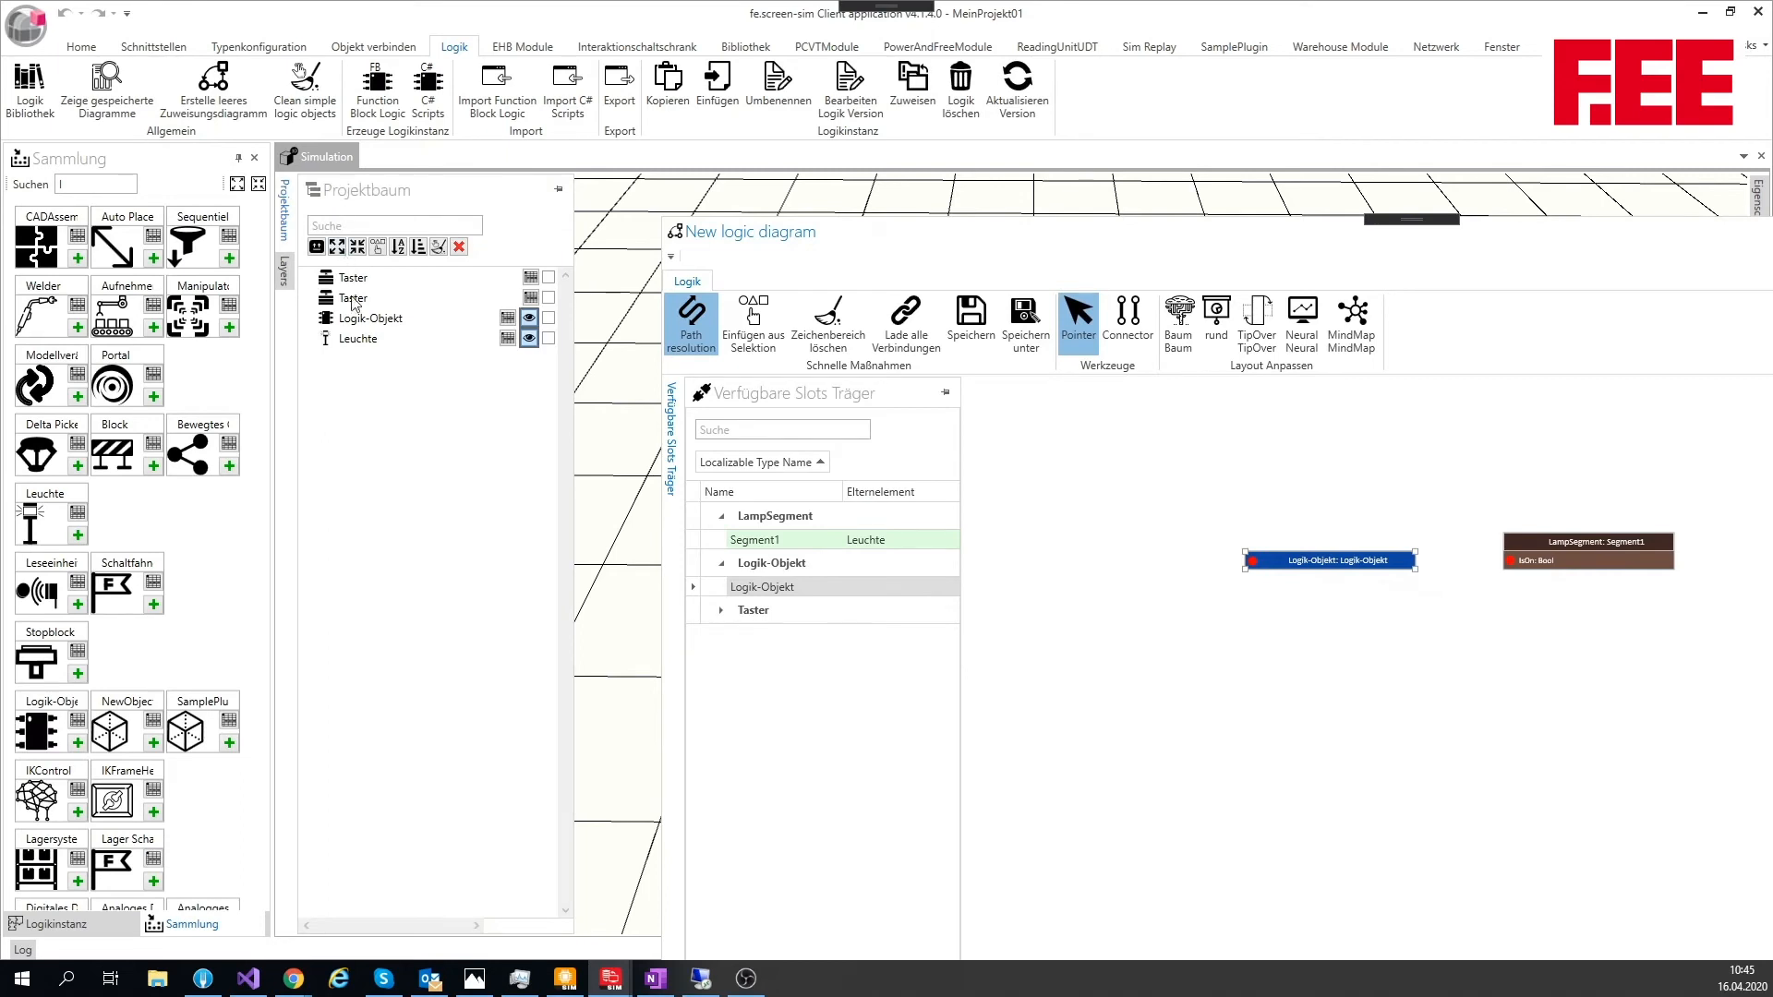
pyautogui.click(350, 299)
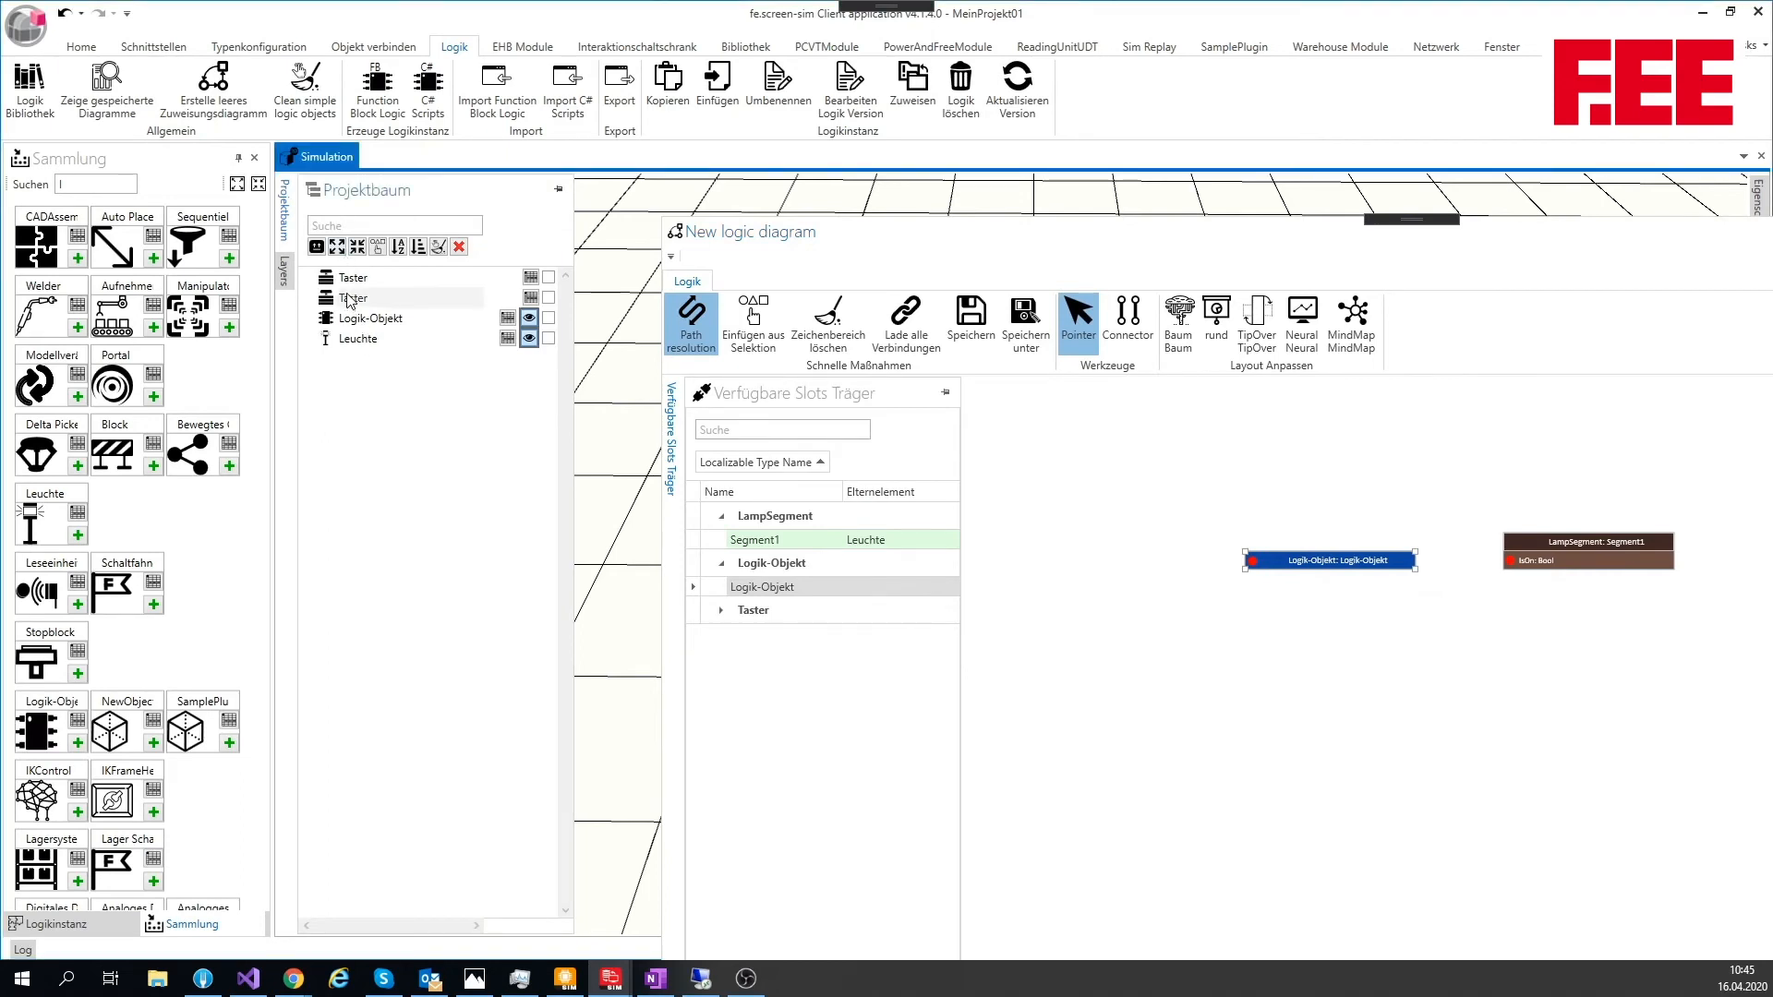
pyautogui.moveTo(350, 300); pyautogui.dragTo(1034, 471)
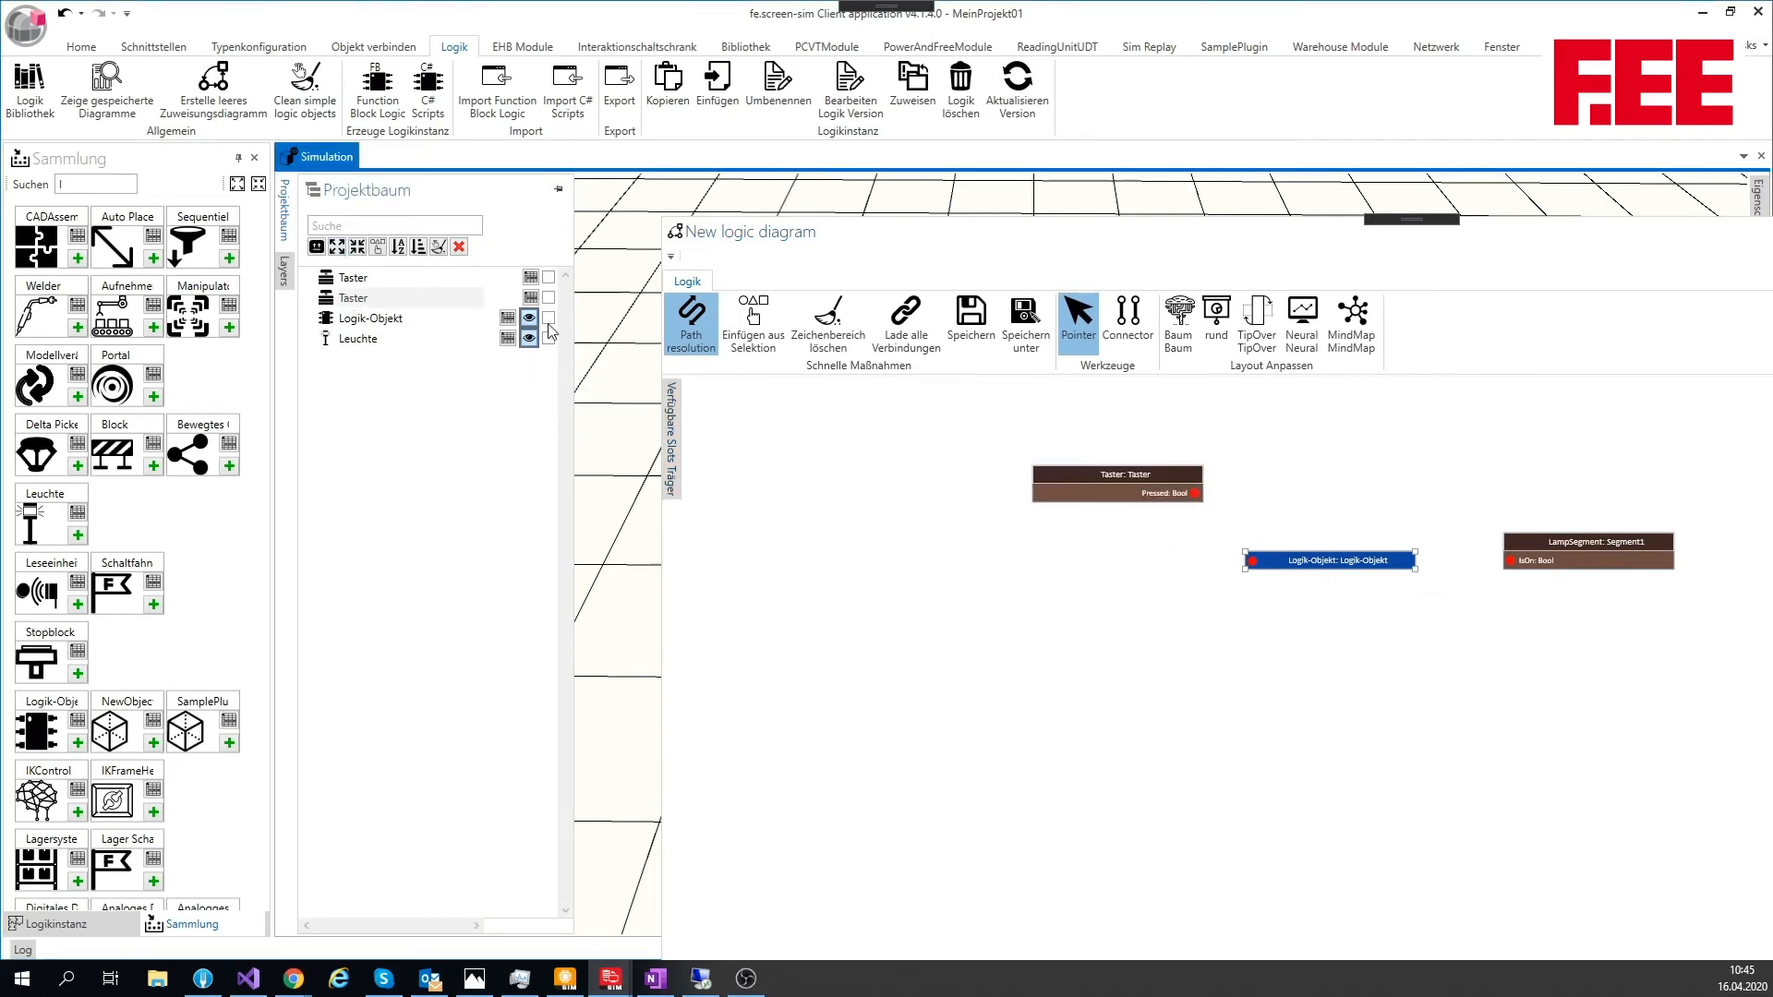
pyautogui.moveTo(360, 279); pyautogui.dragTo(1023, 565)
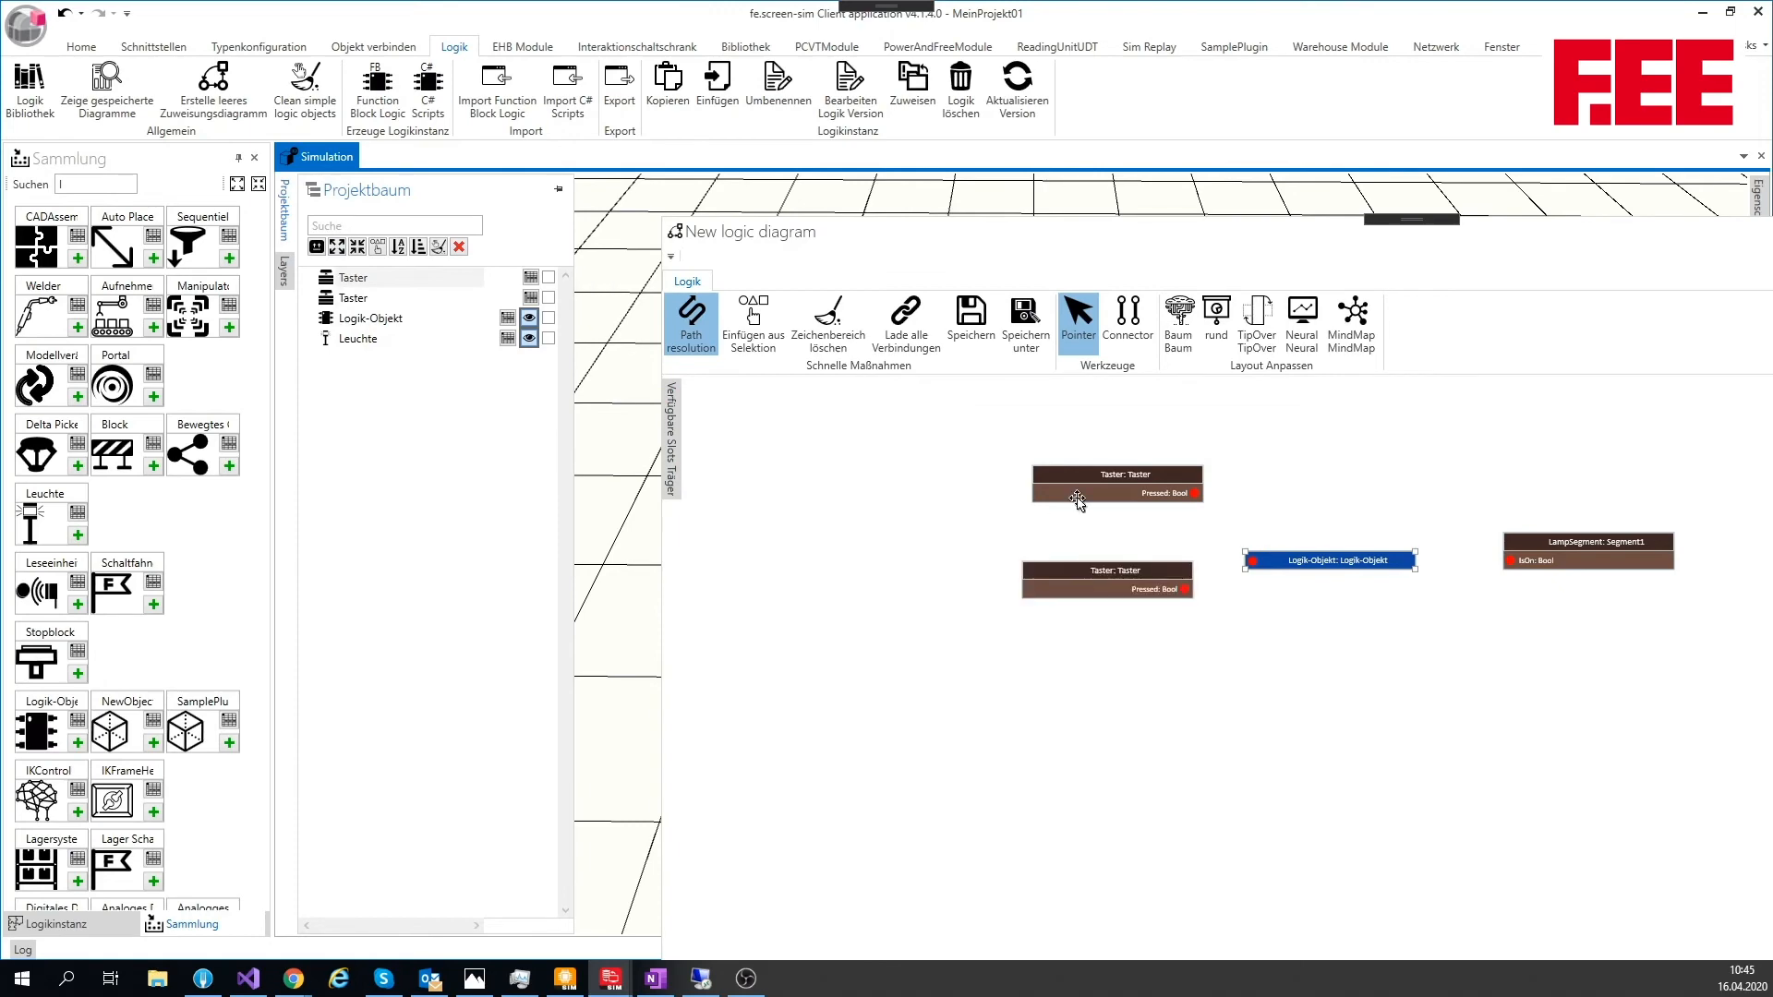
# Step: Shift the upper Taster block slightly to the left and dock the logic diagram back as a full-size view
pyautogui.click(1130, 471)
pyautogui.moveTo(1127, 475); pyautogui.dragTo(1096, 478)
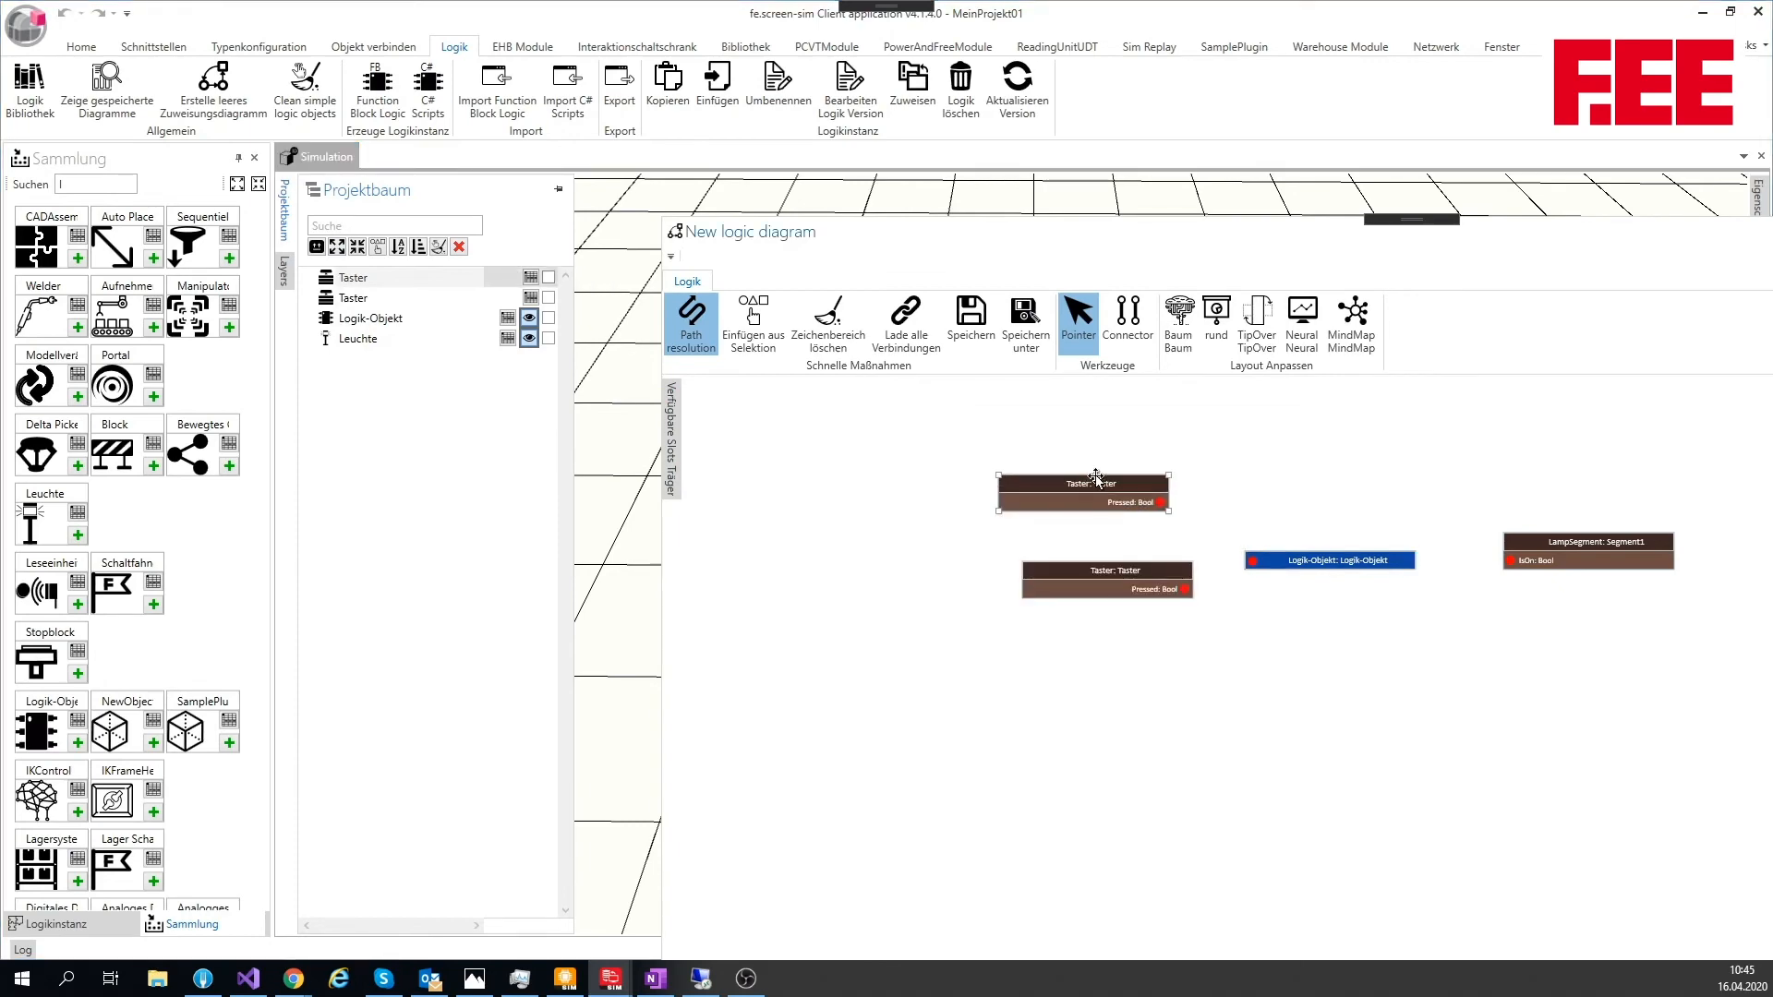
pyautogui.moveTo(1108, 240); pyautogui.dragTo(1018, 545)
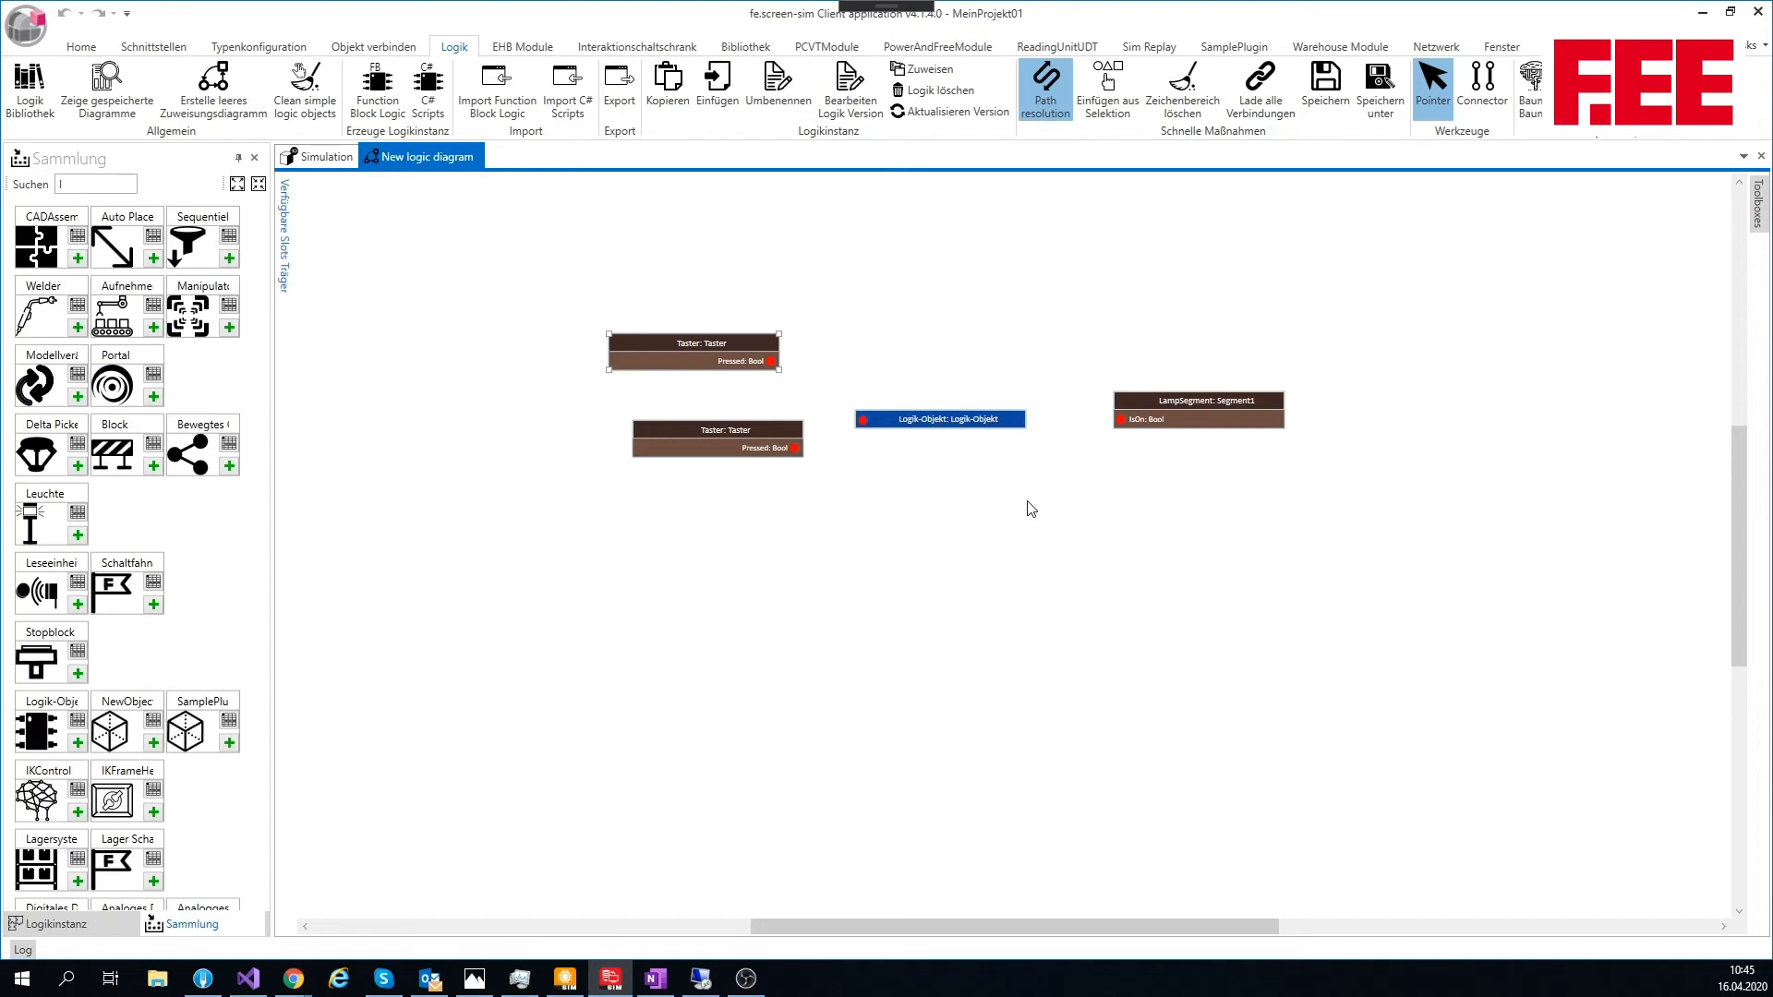
# Step: Add version 1.0.0 of the C01 and FB01 logic instances side by side above the other blocks in the diagram
pyautogui.moveTo(1758, 211)
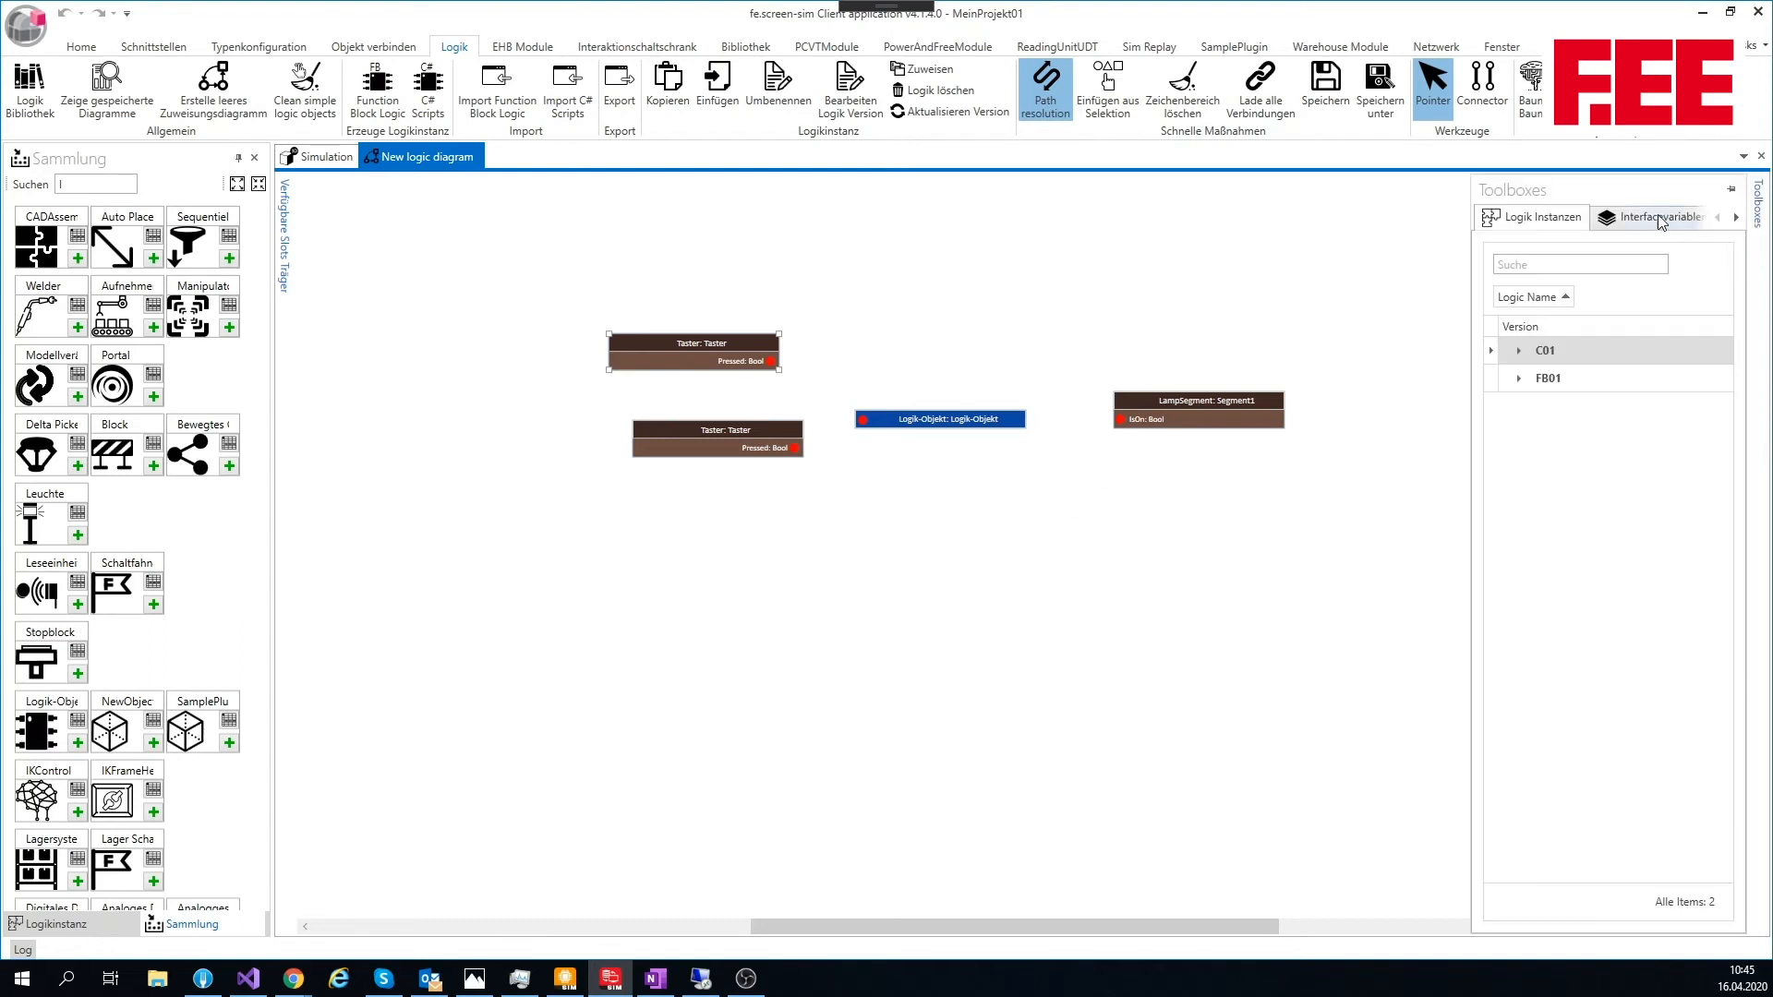
pyautogui.click(1519, 351)
pyautogui.moveTo(1538, 374); pyautogui.dragTo(767, 231)
pyautogui.click(1551, 403)
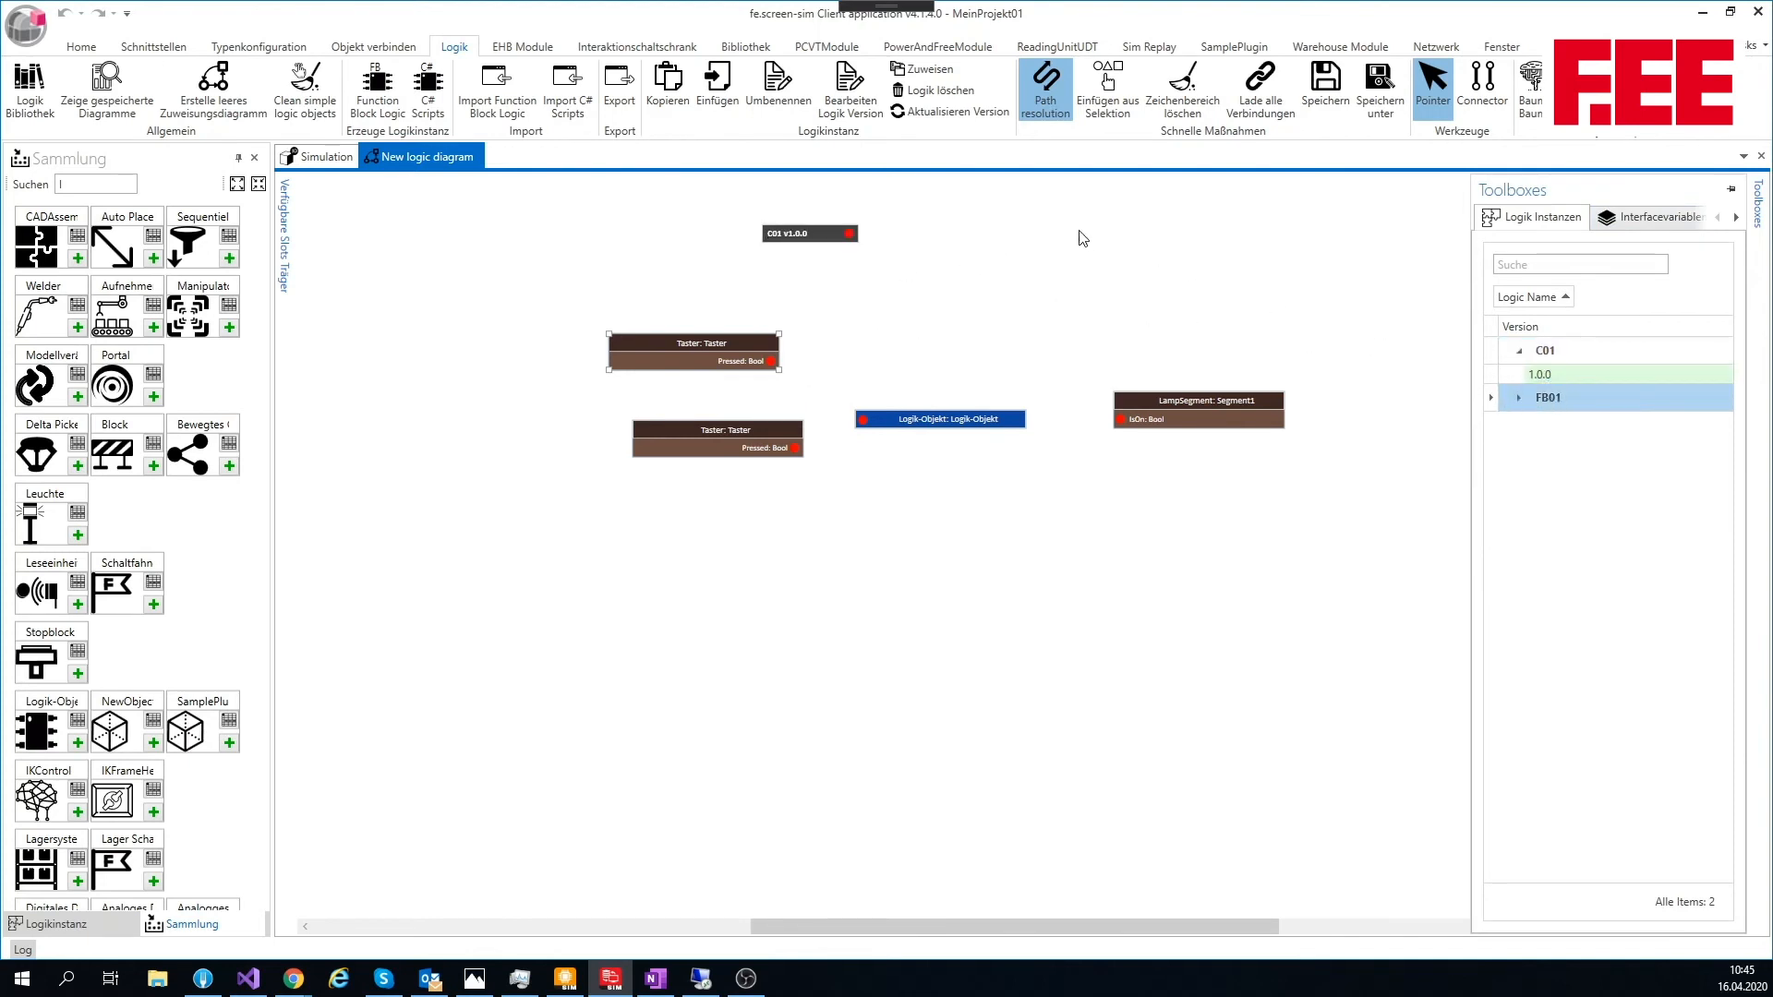
pyautogui.click(1519, 398)
pyautogui.moveTo(1541, 421); pyautogui.dragTo(1035, 237)
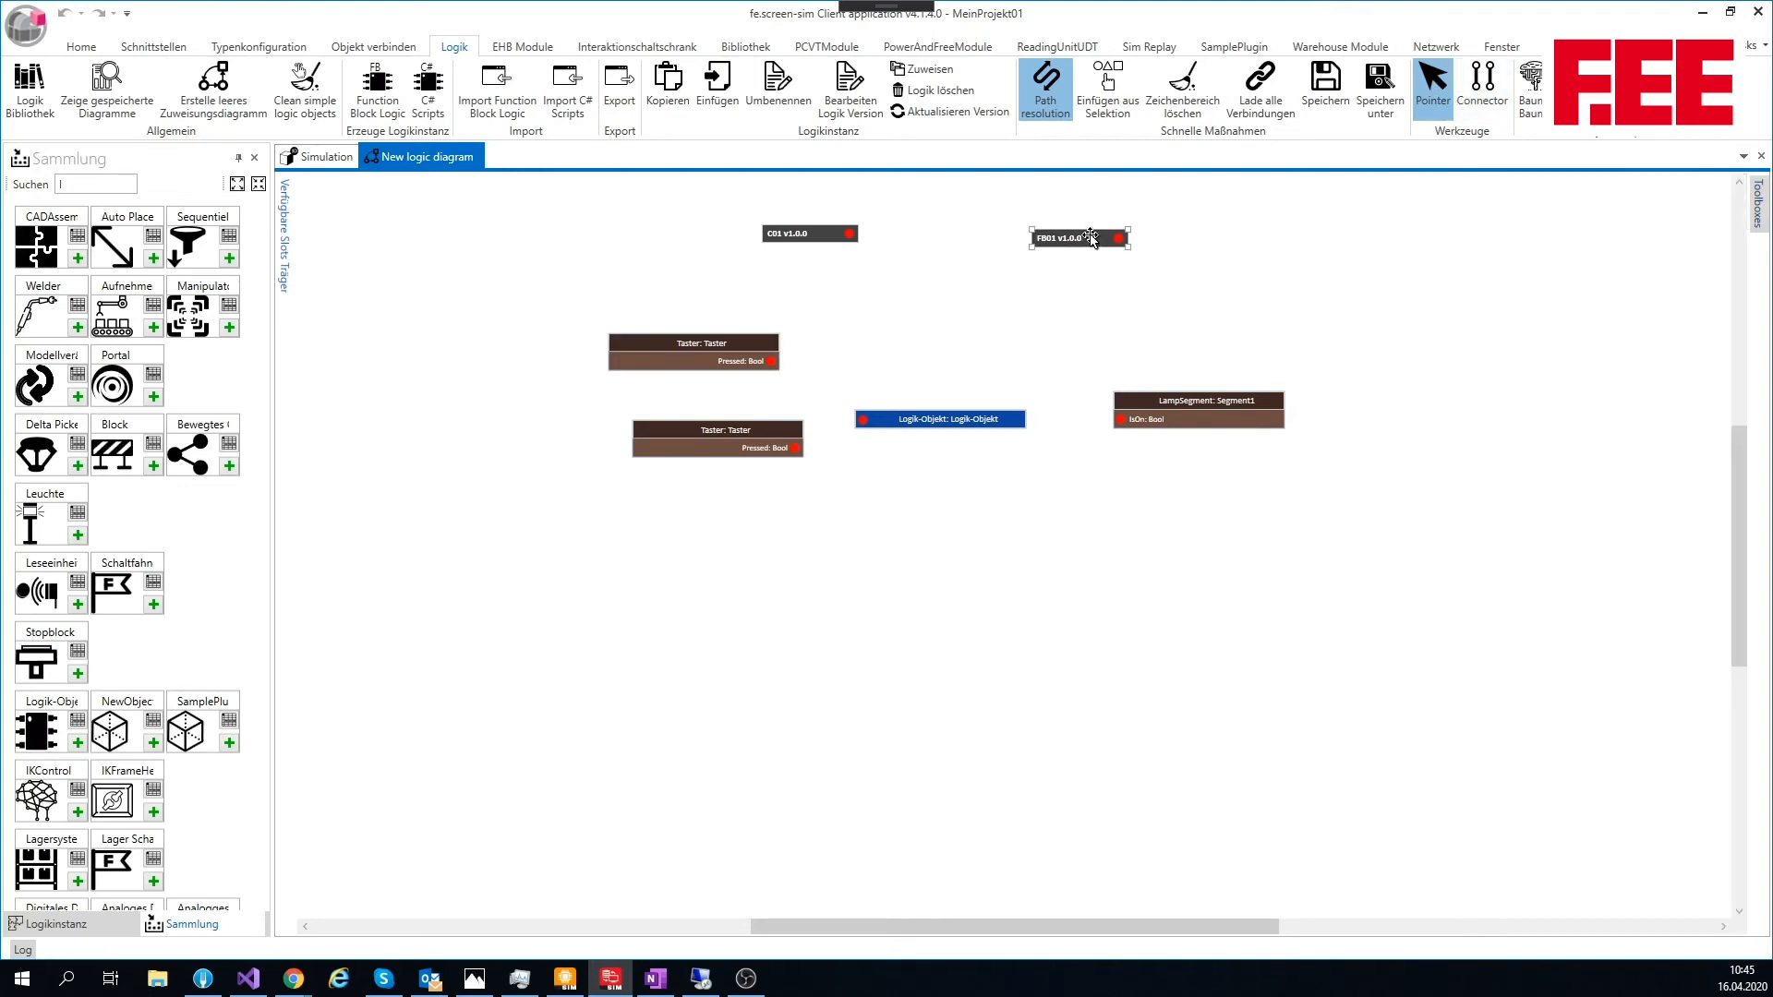
pyautogui.moveTo(1100, 243); pyautogui.dragTo(1181, 263)
pyautogui.click(1148, 230)
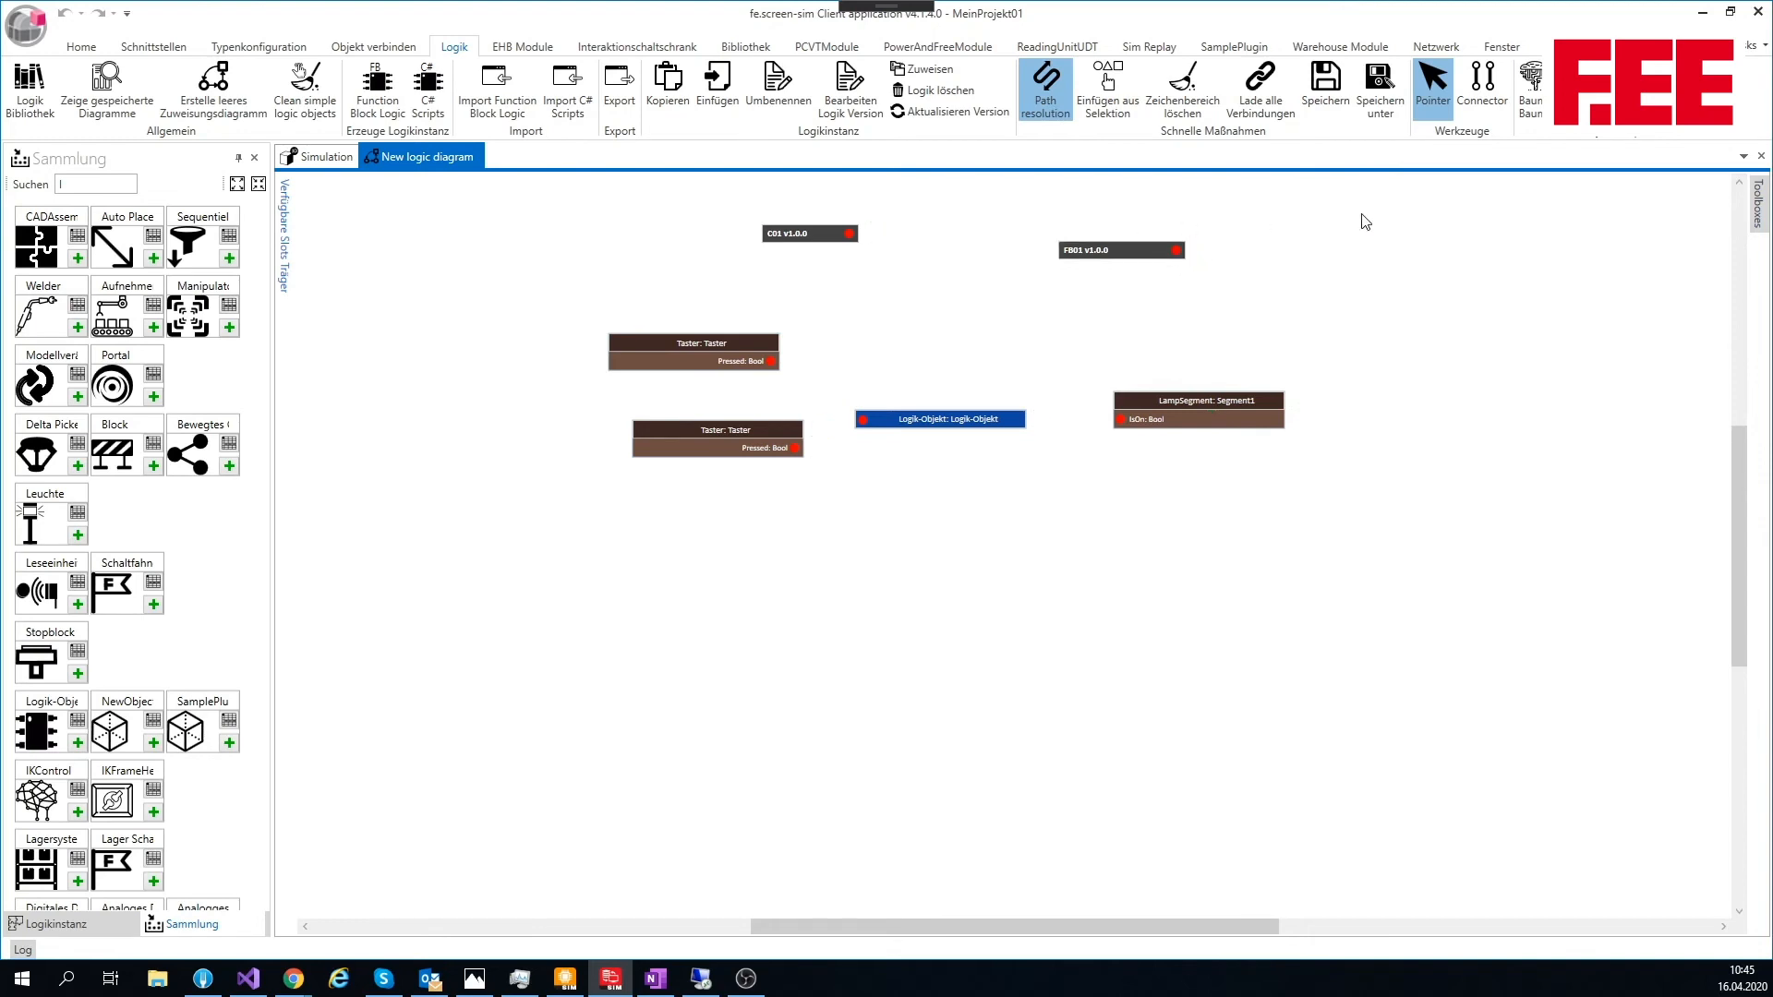
# Step: Connect the C01 script to the Logik-Objekt and move the lower Taster block further down
pyautogui.click(1477, 96)
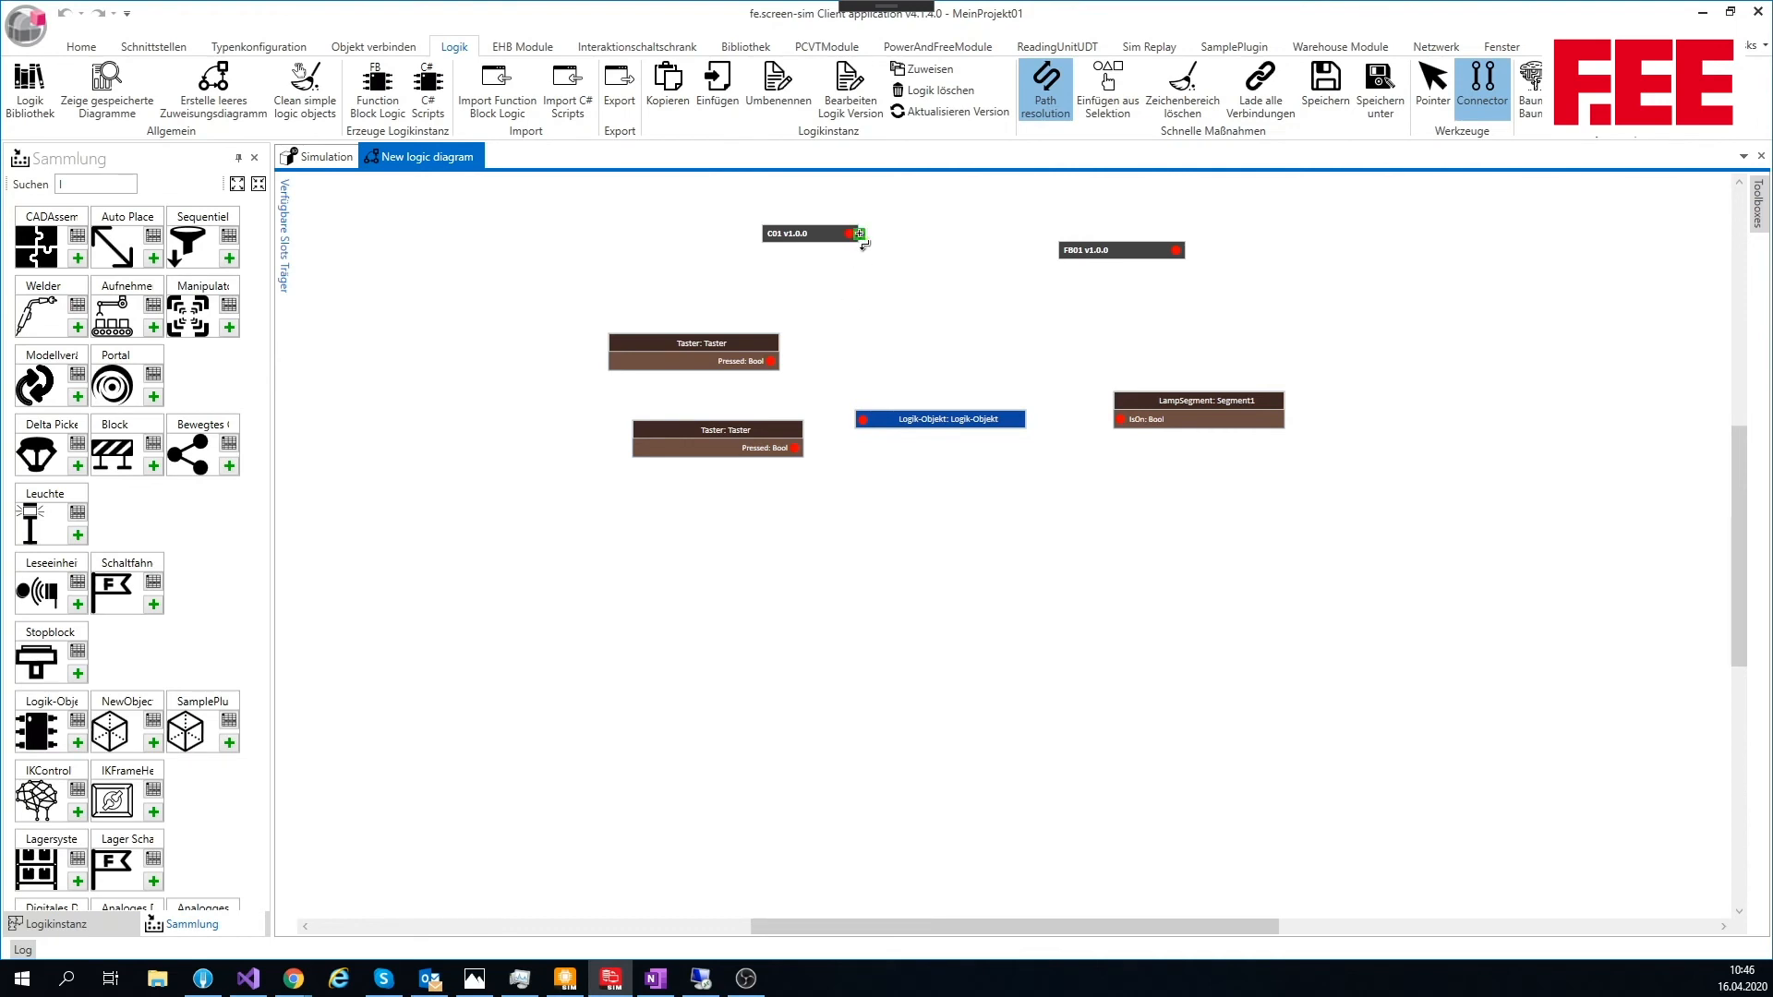
pyautogui.moveTo(860, 235)
pyautogui.mouseDown()
pyautogui.moveTo(878, 277)
pyautogui.moveTo(845, 384)
pyautogui.moveTo(858, 419)
pyautogui.mouseUp()
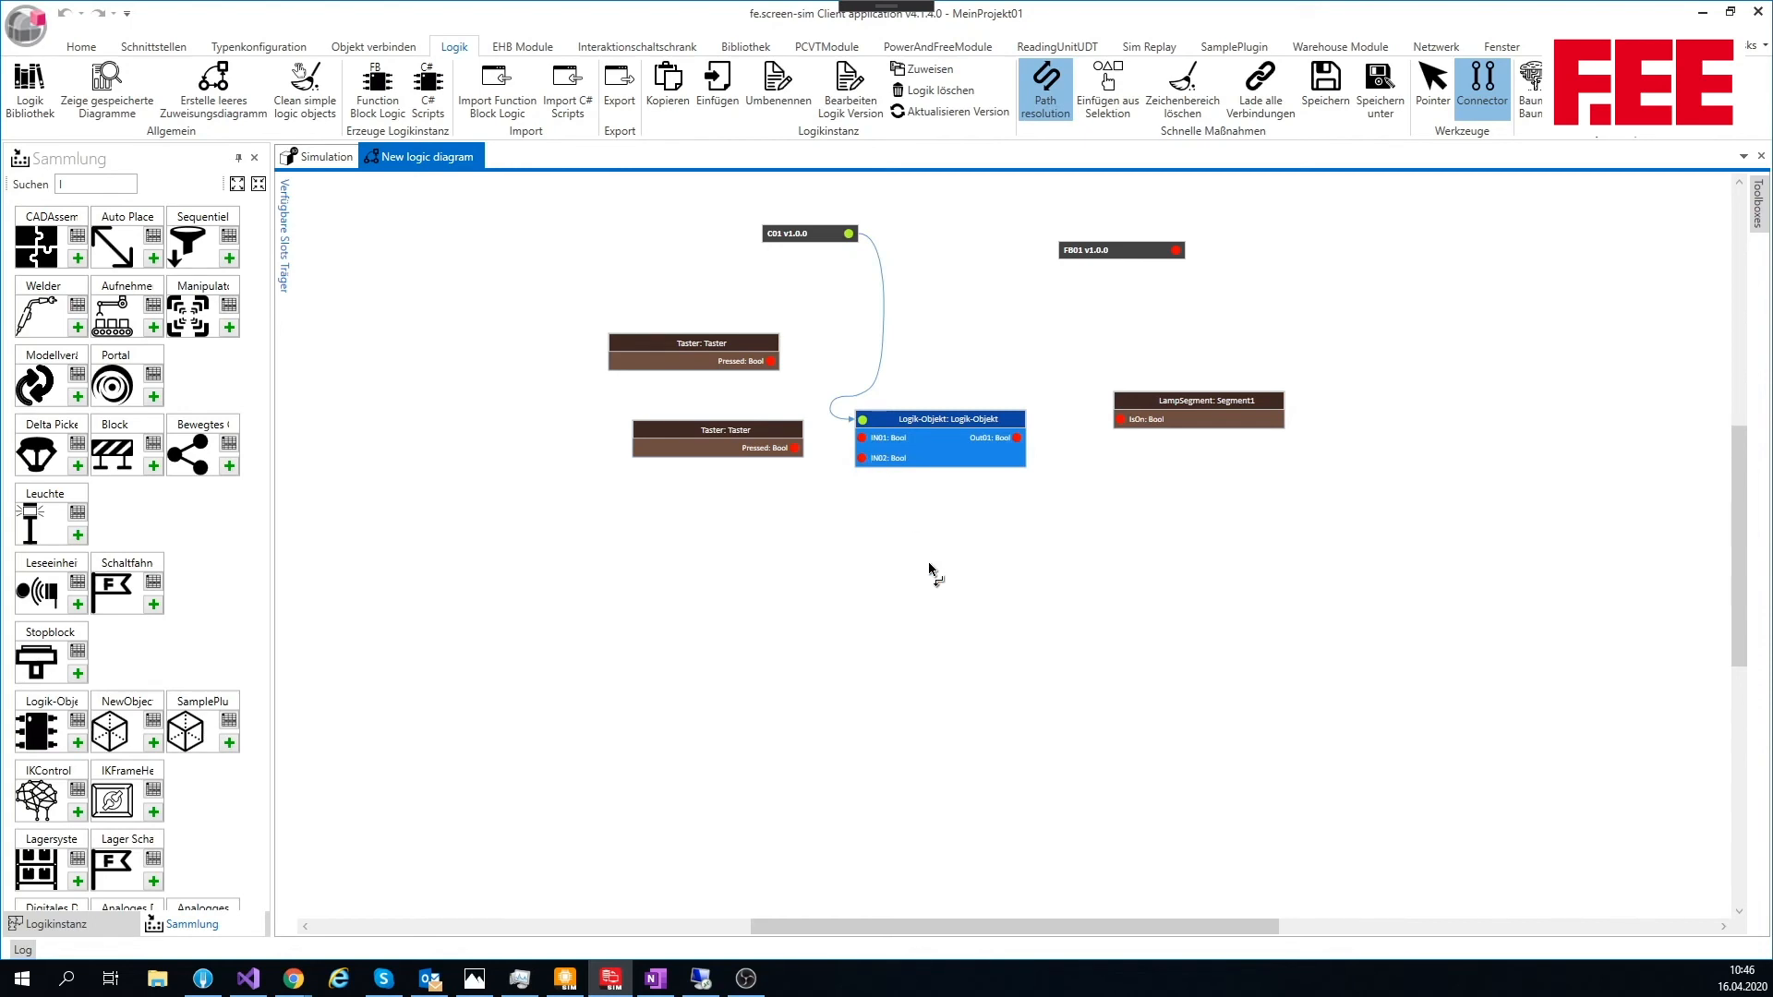
pyautogui.moveTo(748, 440); pyautogui.dragTo(741, 539)
# Step: Connect the upper Taster to IN01, the lower Taster to IN02, and Out01 to the lamp segment's IsOn input
pyautogui.moveTo(770, 361); pyautogui.dragTo(851, 441)
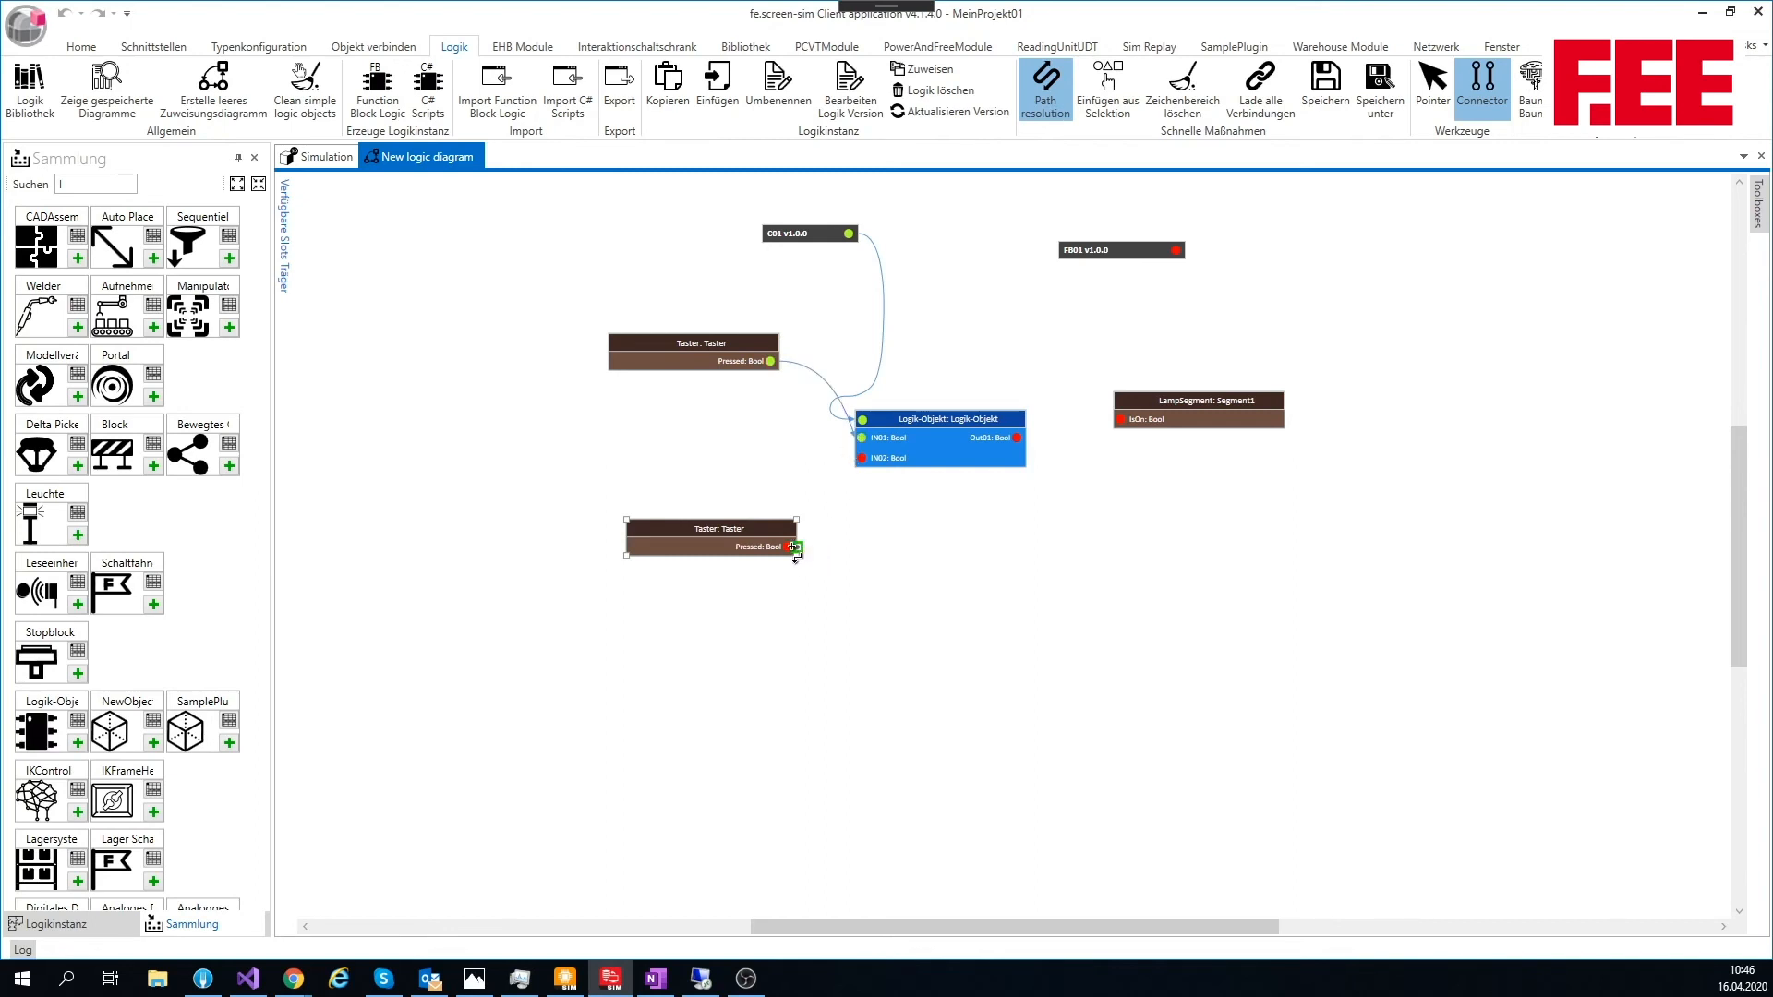
pyautogui.moveTo(789, 547); pyautogui.dragTo(857, 458)
pyautogui.moveTo(1016, 438); pyautogui.dragTo(1116, 420)
# Step: Test the C01 logic in the simulation by switching the two Taster buttons on and off while watching the lamp
pyautogui.click(319, 157)
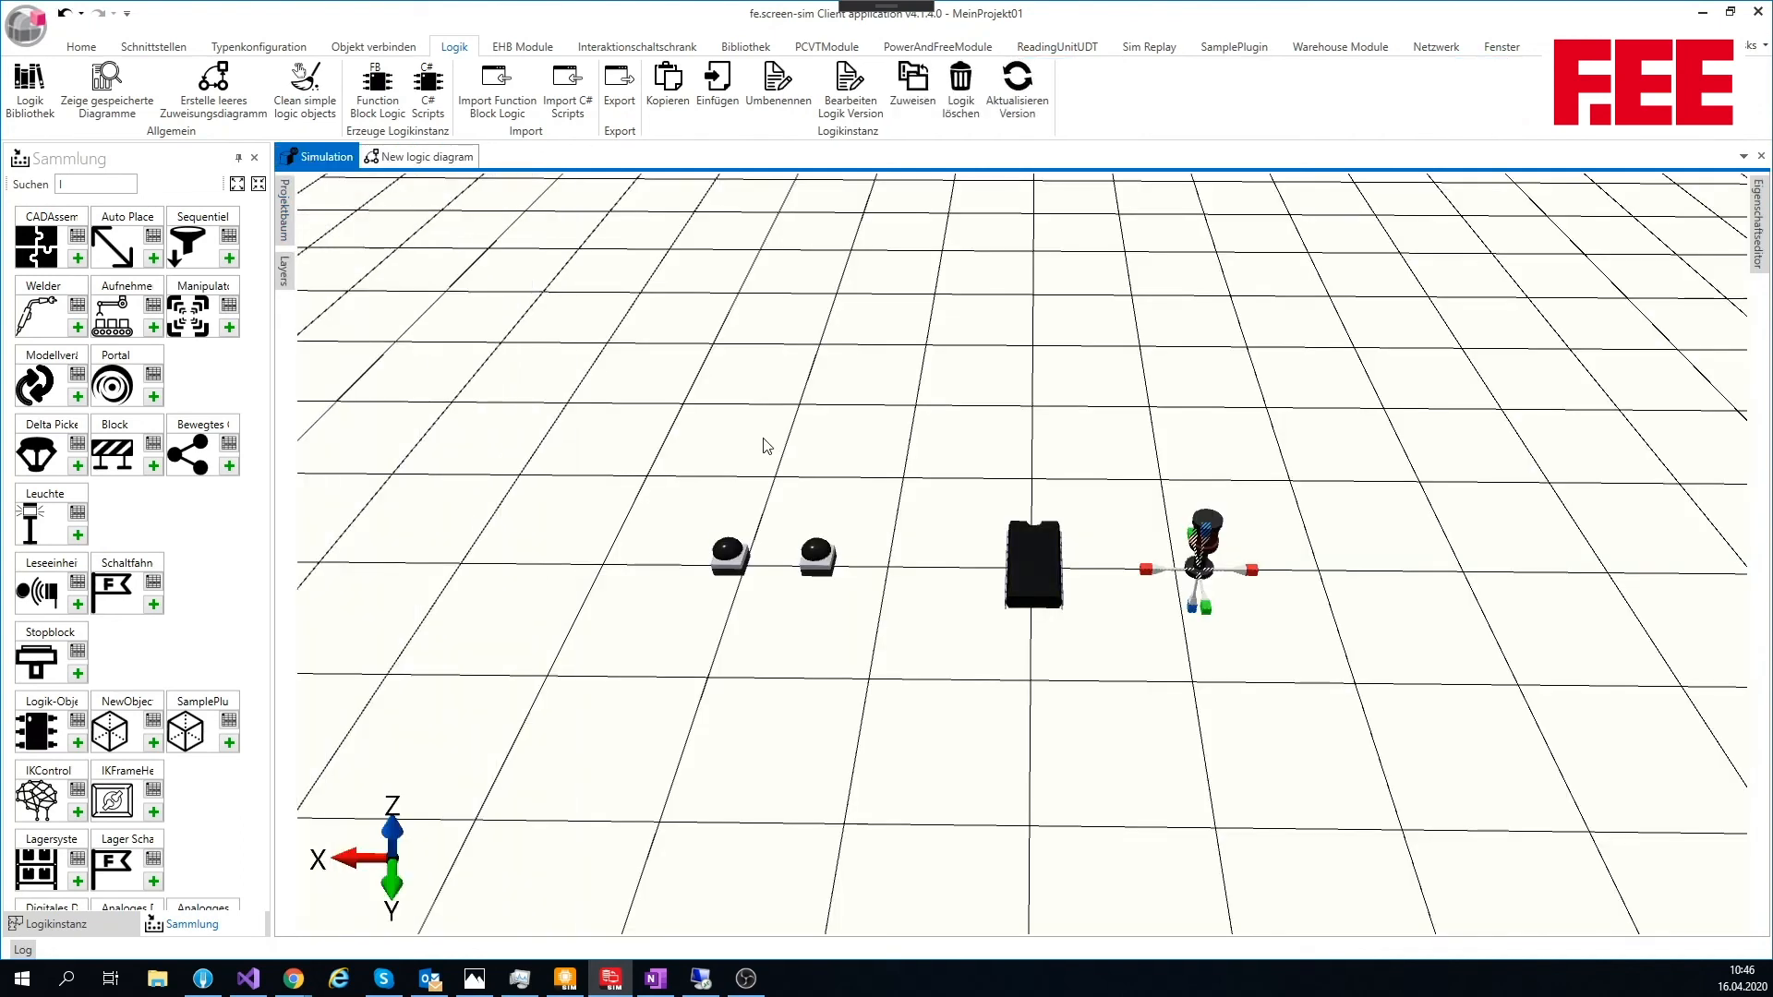
pyautogui.click(821, 562)
pyautogui.moveTo(1254, 574); pyautogui.dragTo(1459, 563)
pyautogui.moveTo(1239, 530); pyautogui.dragTo(1226, 460)
pyautogui.scroll(5, 1227, 467)
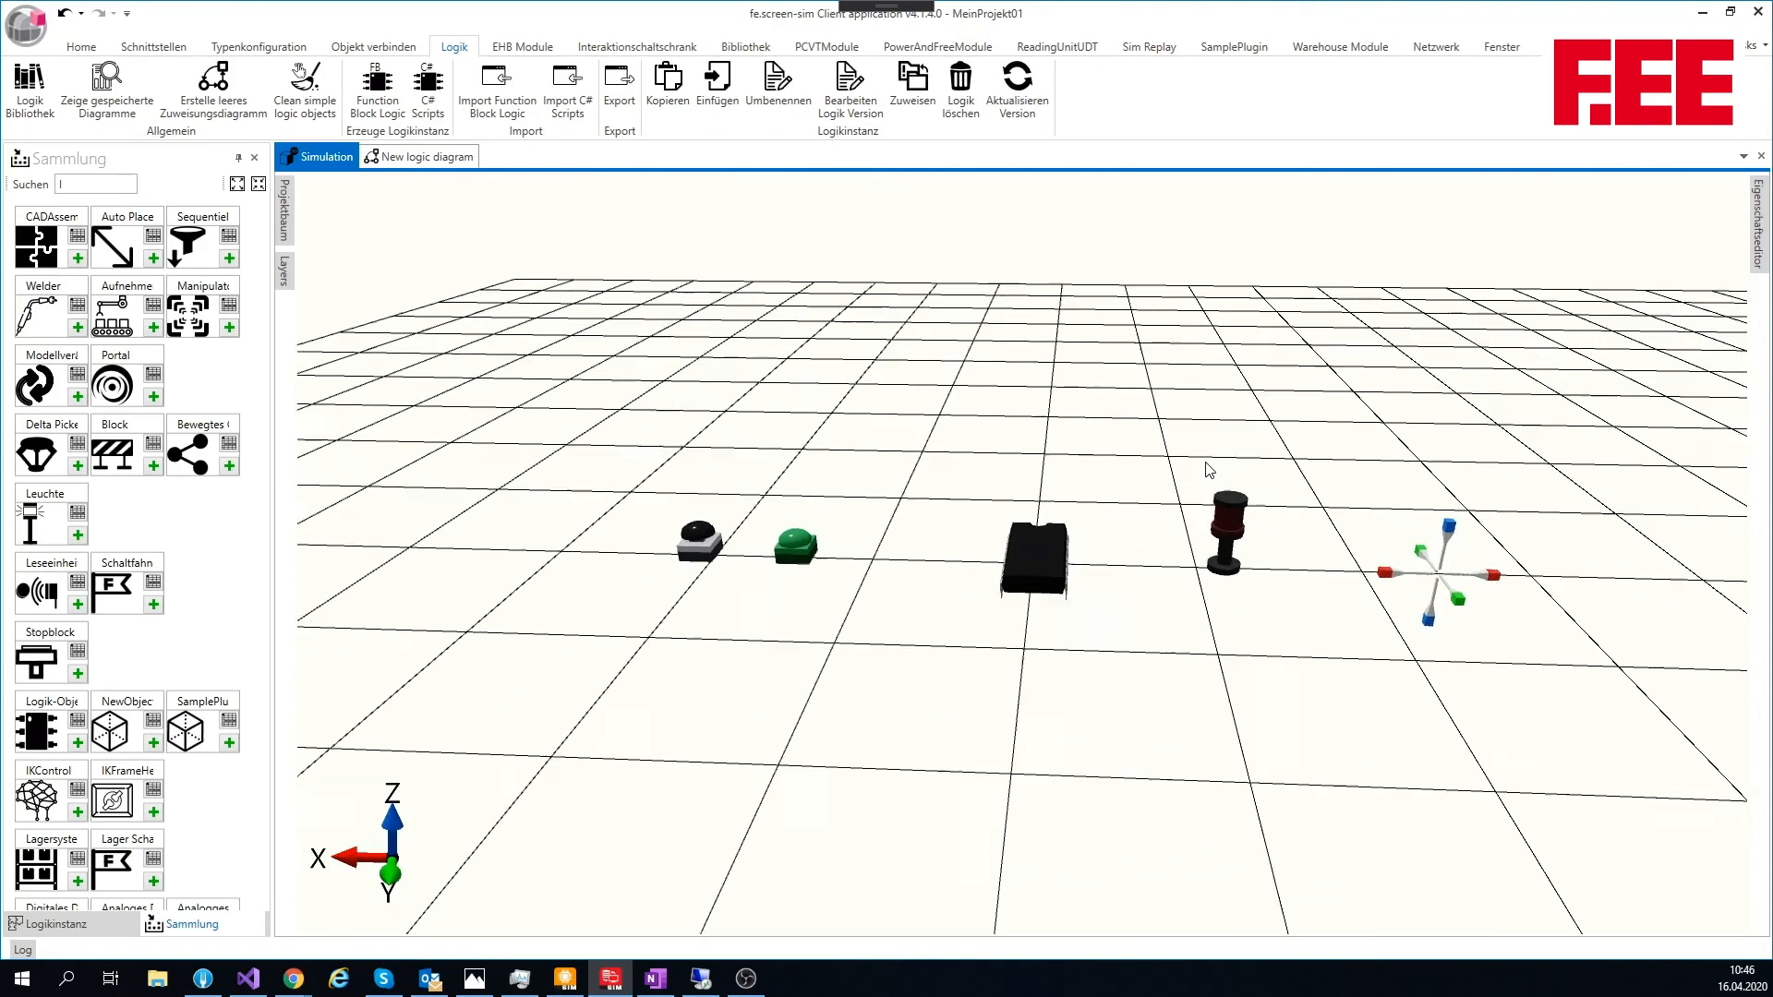
pyautogui.click(777, 551)
pyautogui.click(777, 550)
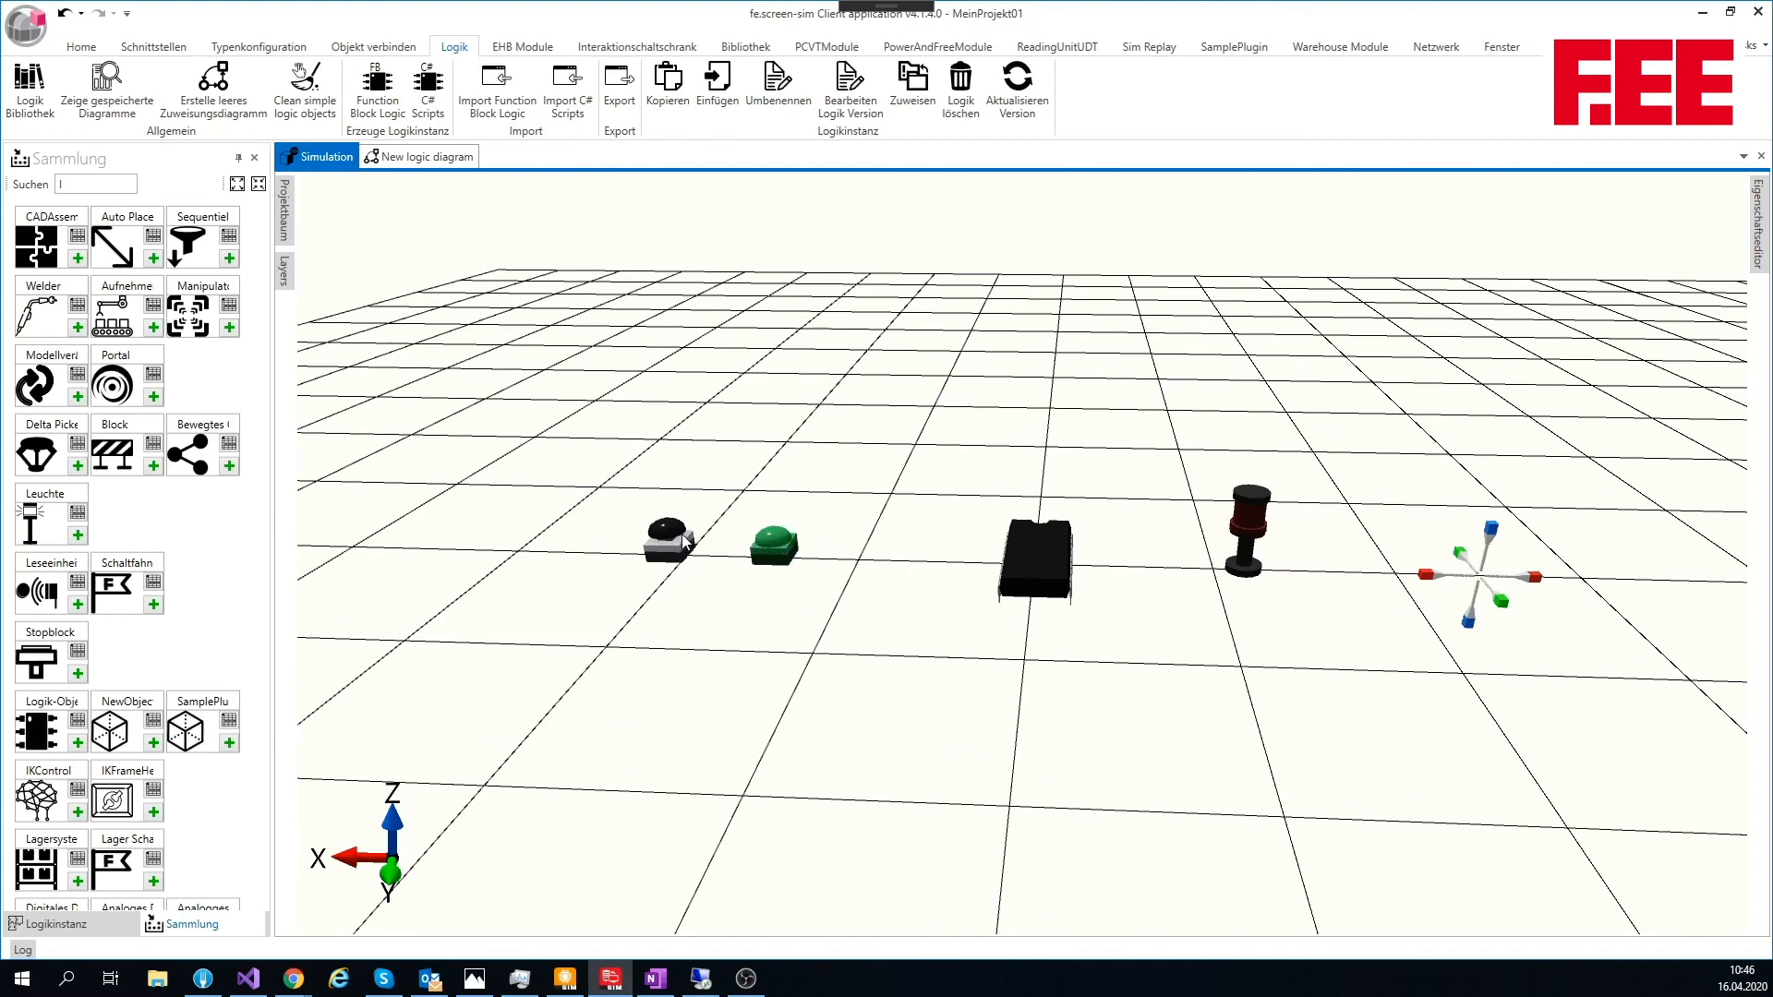
pyautogui.click(675, 543)
pyautogui.click(675, 543)
pyautogui.click(774, 549)
pyautogui.moveTo(691, 372); pyautogui.dragTo(701, 409)
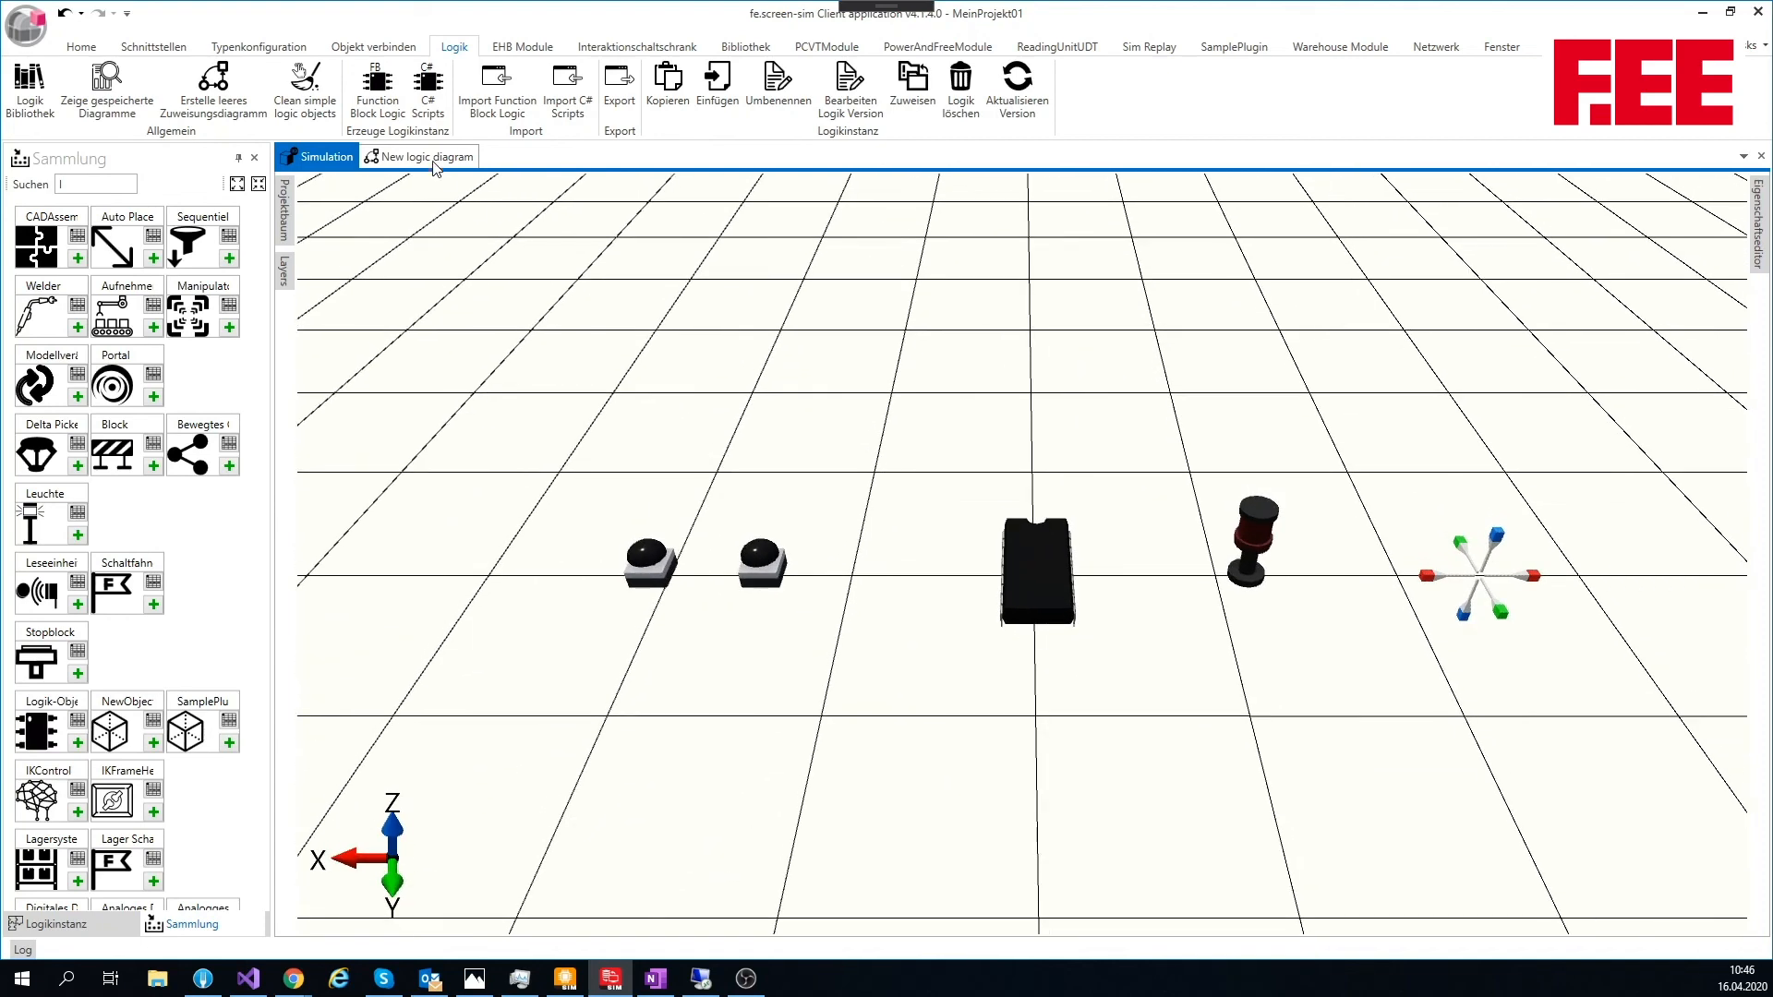
# Step: Delete the connection between C01 and the Logik-Objekt in the logic diagram
pyautogui.click(430, 157)
pyautogui.click(880, 351)
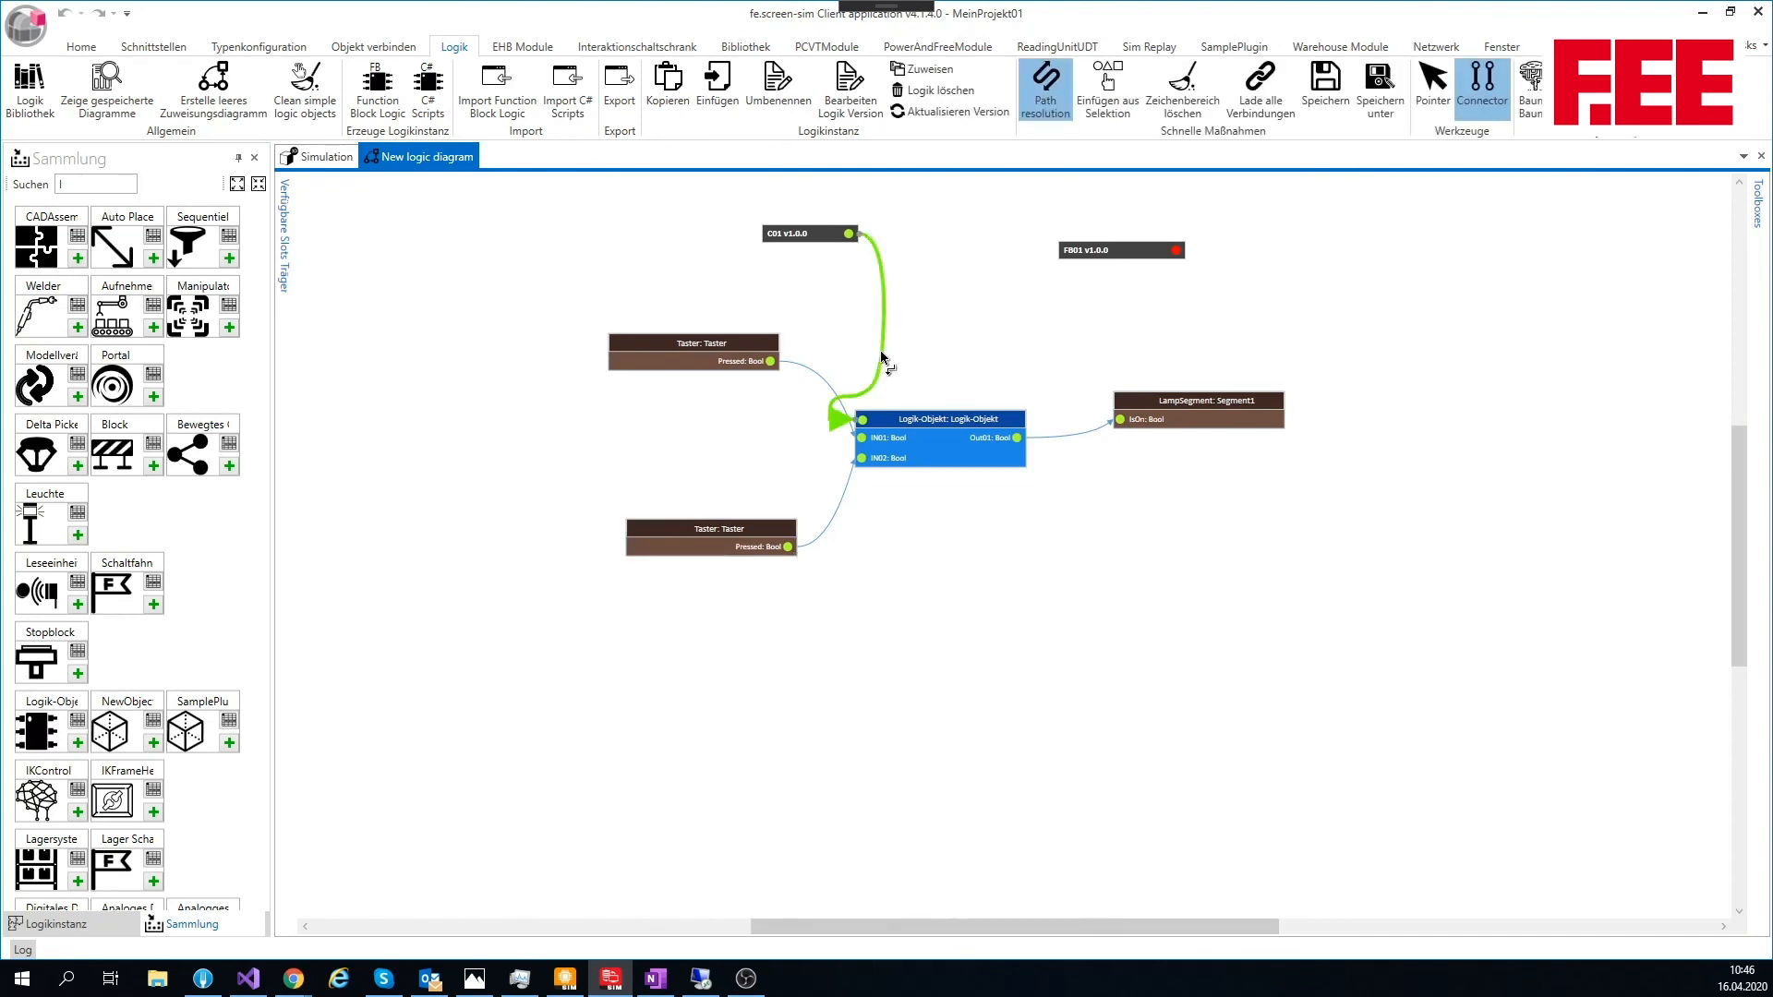
pyautogui.press('Delete')
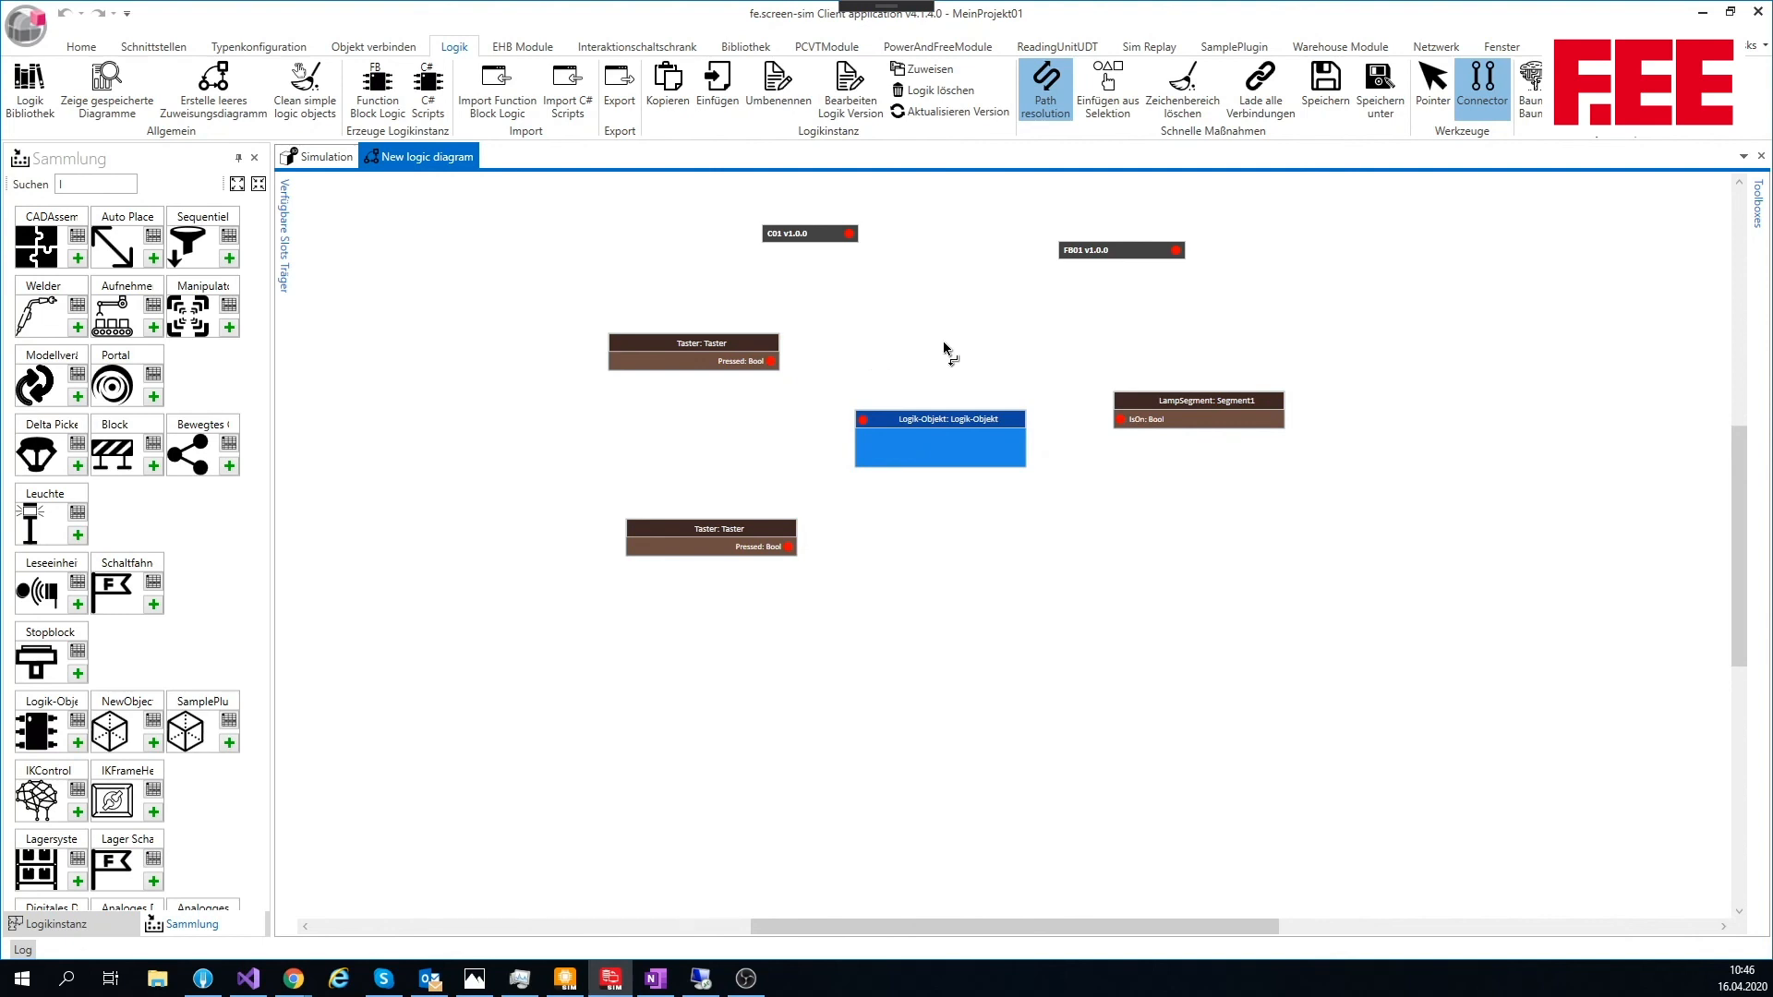
# Step: Connect FB01 to the Logik-Objekt, then wire the two Taster outputs to In01 and In02 and Out01 to the lamp's IsOn
pyautogui.moveTo(1176, 251); pyautogui.dragTo(861, 420)
pyautogui.moveTo(773, 360); pyautogui.dragTo(862, 438)
pyautogui.moveTo(798, 548); pyautogui.dragTo(861, 458)
pyautogui.moveTo(1016, 437); pyautogui.dragTo(1119, 421)
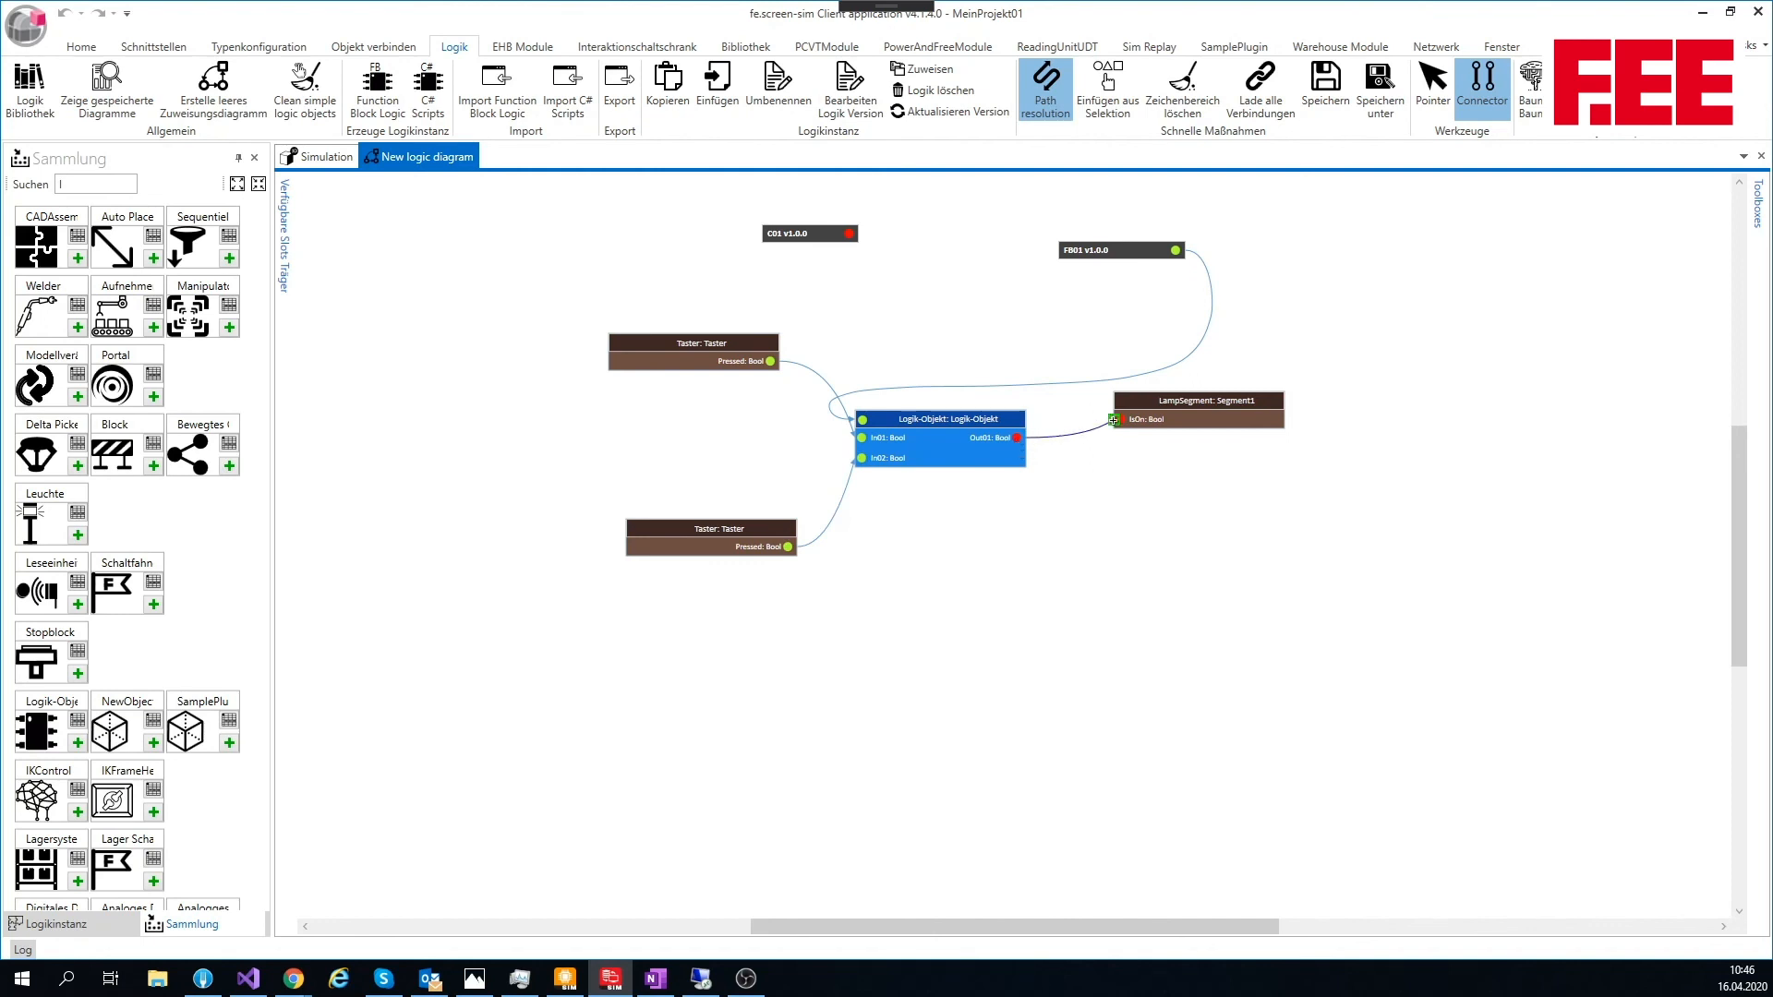